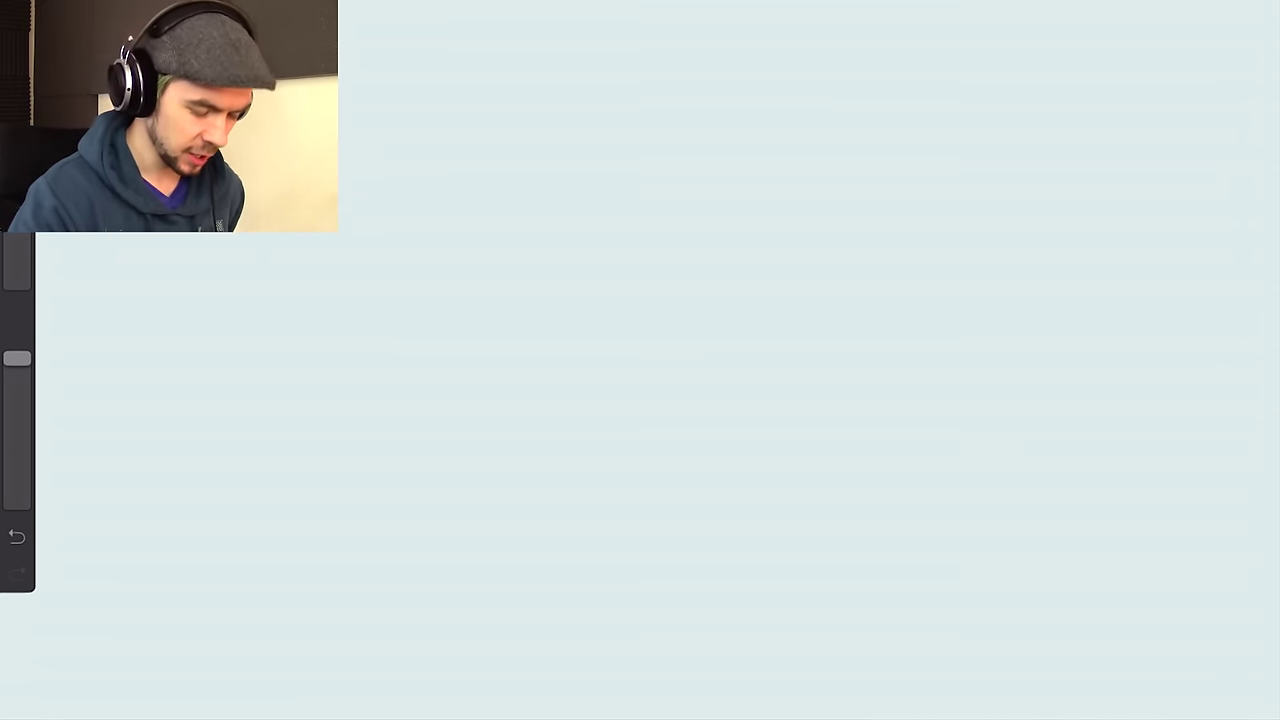
# Draw a closed black head outline on the blank canvas.
pyautogui.moveTo(465, 300); pyautogui.dragTo(605, 99)
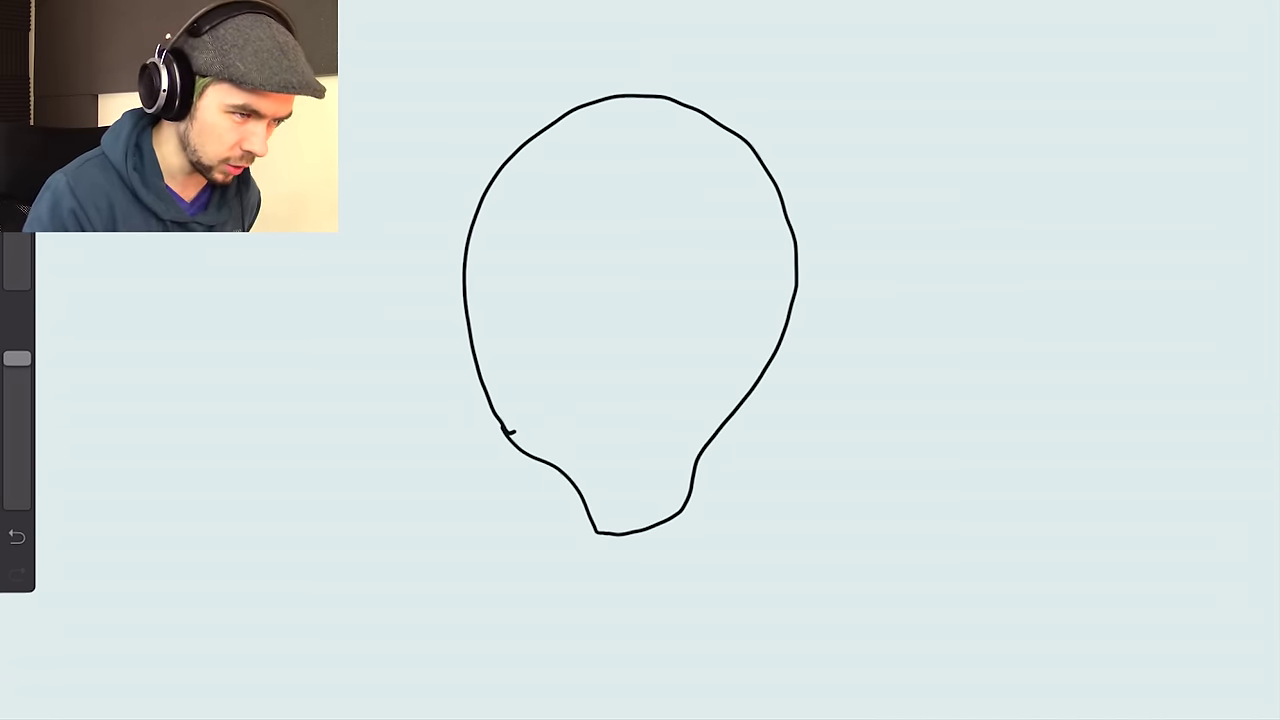
# Add two large eye ovals, a small pupil and neck lines to the head outline.
pyautogui.moveTo(546, 197)
pyautogui.mouseDown()
pyautogui.moveTo(503, 372)
pyautogui.moveTo(622, 343)
pyautogui.moveTo(548, 205)
pyautogui.mouseUp()
pyautogui.moveTo(663, 245)
pyautogui.mouseDown()
pyautogui.moveTo(715, 405)
pyautogui.moveTo(670, 215)
pyautogui.mouseUp()
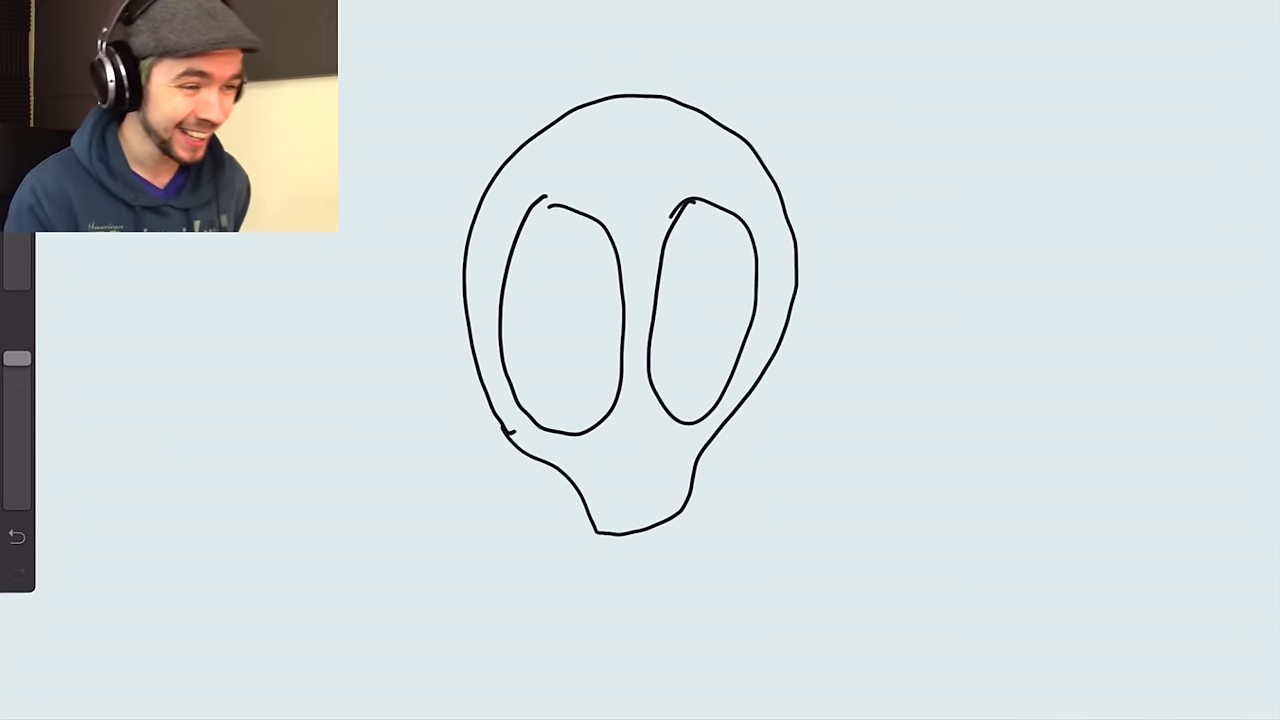
pyautogui.moveTo(530, 210); pyautogui.dragTo(576, 213)
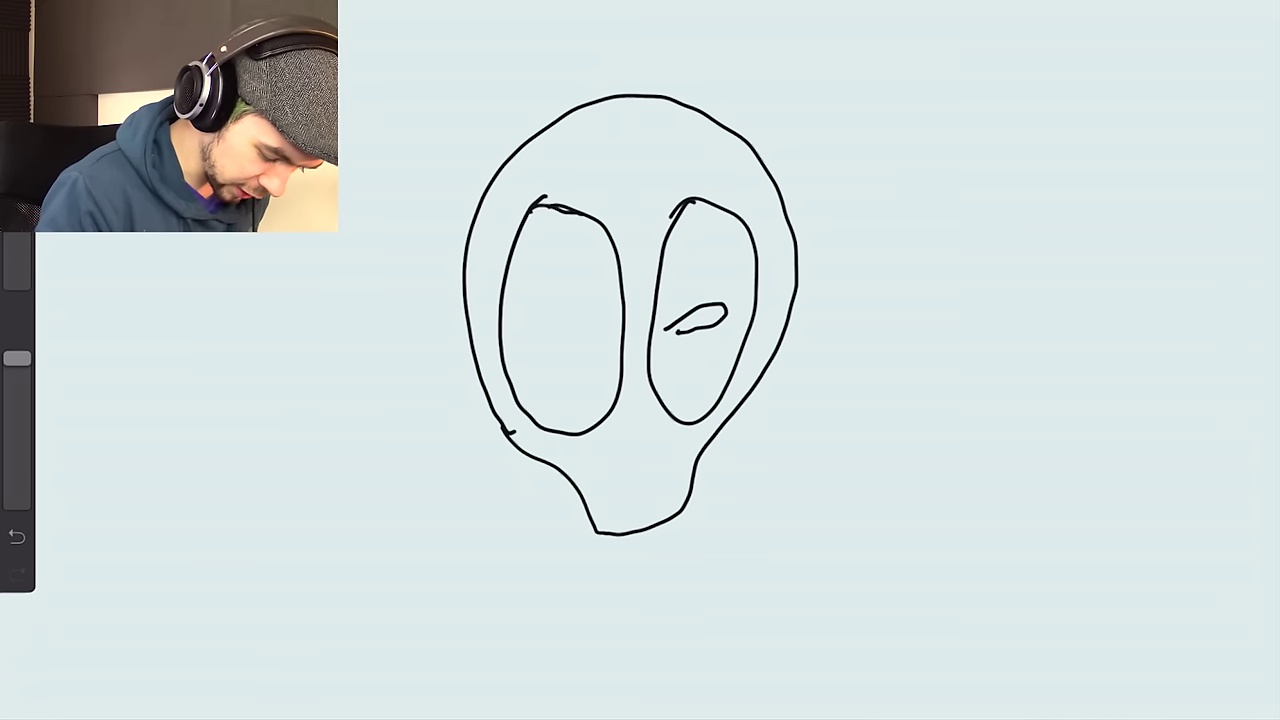
pyautogui.moveTo(598, 326)
pyautogui.mouseDown()
pyautogui.moveTo(560, 348)
pyautogui.moveTo(612, 340)
pyautogui.mouseUp()
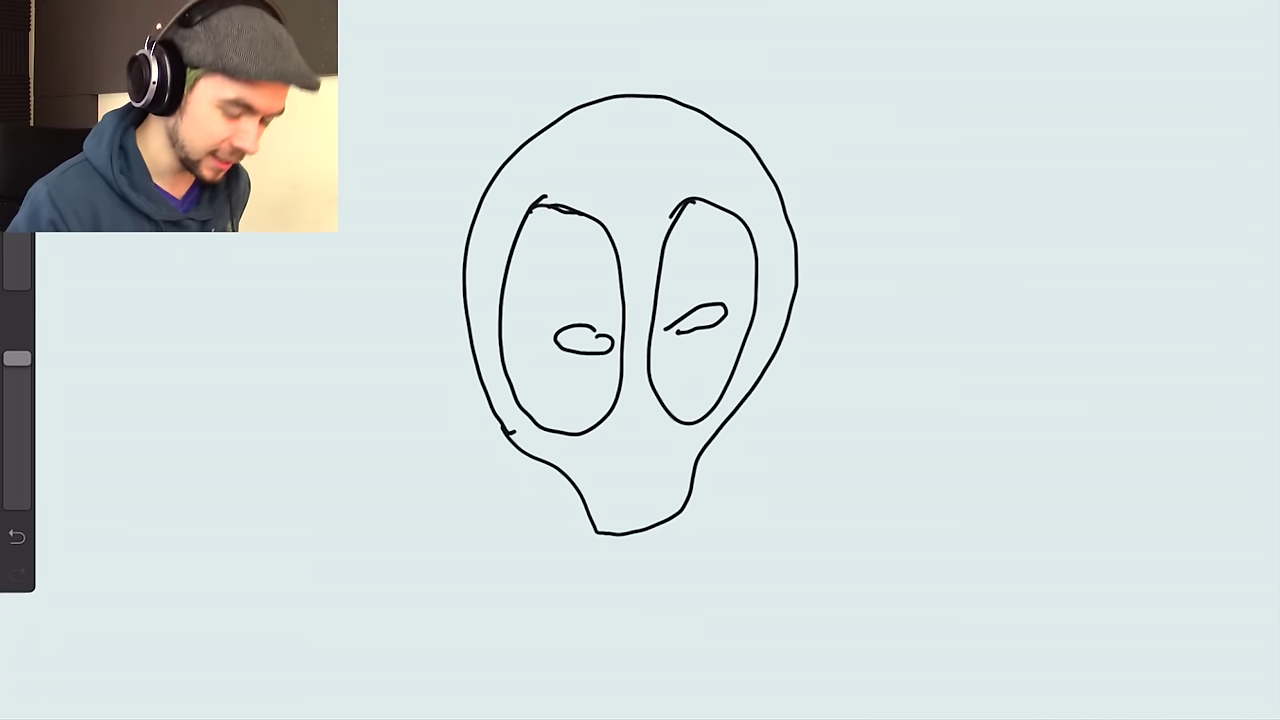
pyautogui.moveTo(731, 423); pyautogui.dragTo(805, 588)
pyautogui.moveTo(557, 465); pyautogui.dragTo(461, 684)
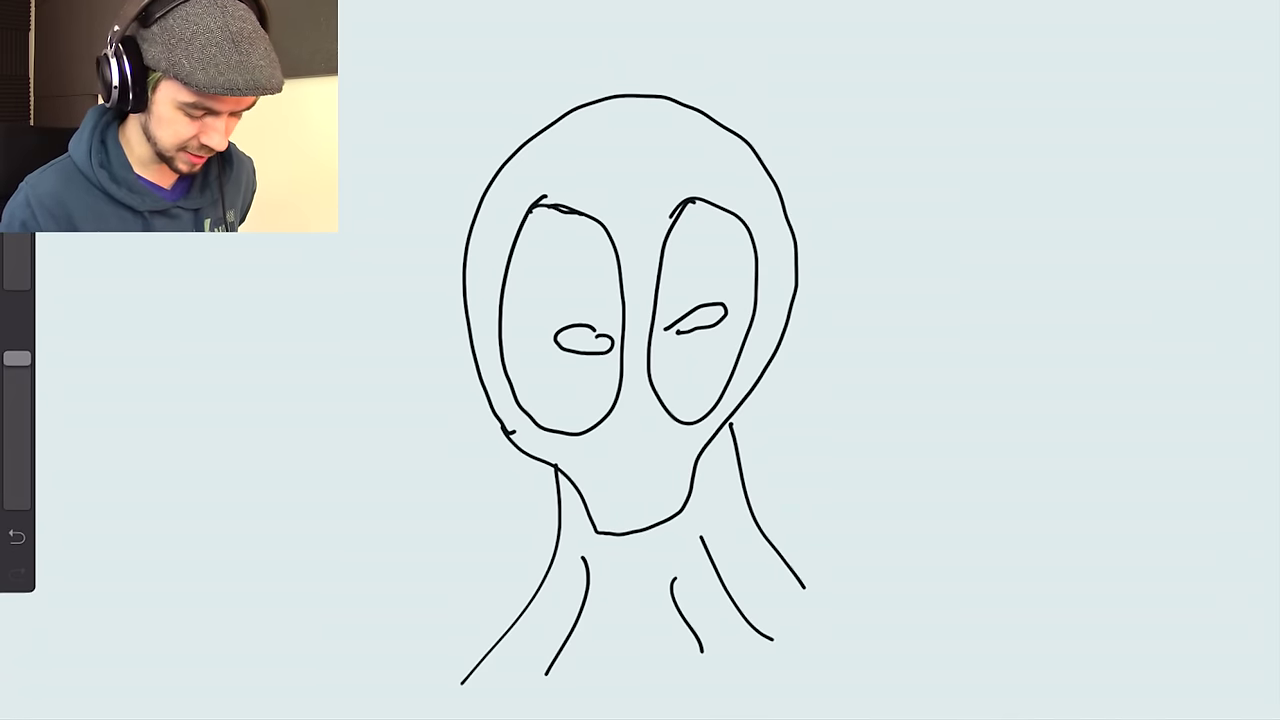
# Set the active colour to bright red.
pyautogui.click(1255, 10)
pyautogui.moveTo(1088, 252); pyautogui.dragTo(1157, 63)
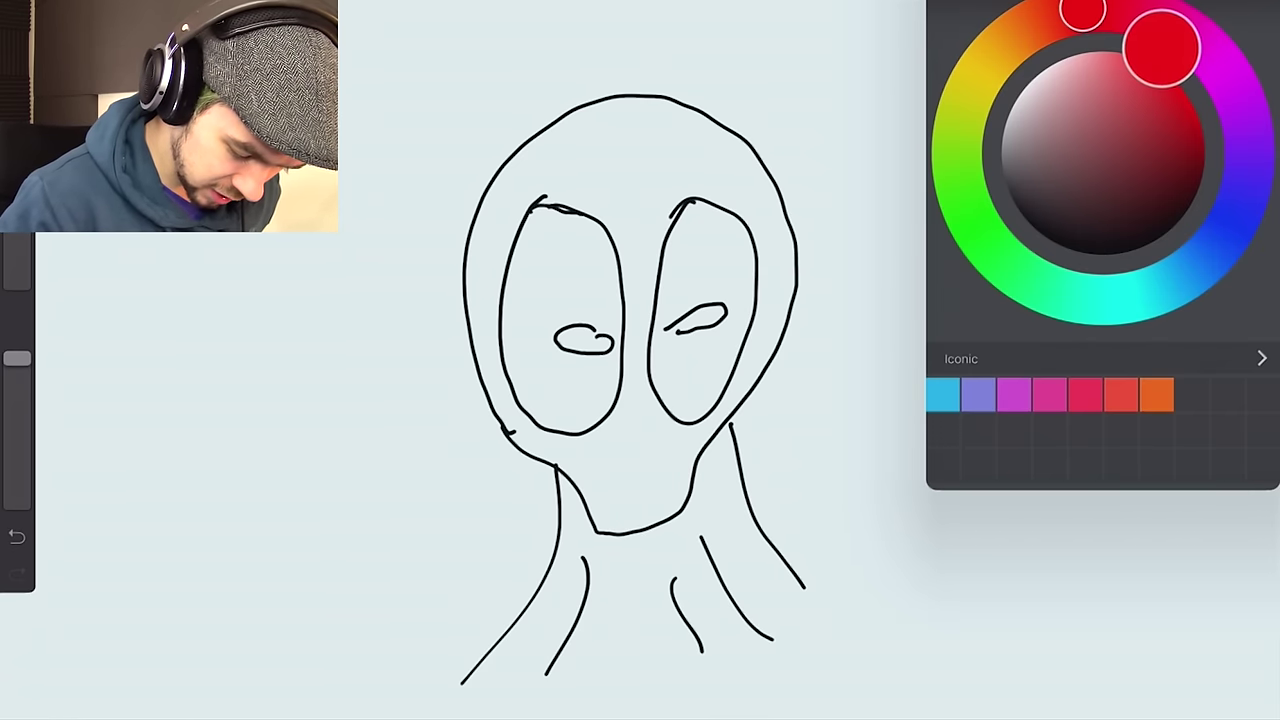
pyautogui.click(1255, 10)
# Select the Gouache brush from the Artistic brush set.
pyautogui.click(1095, 10)
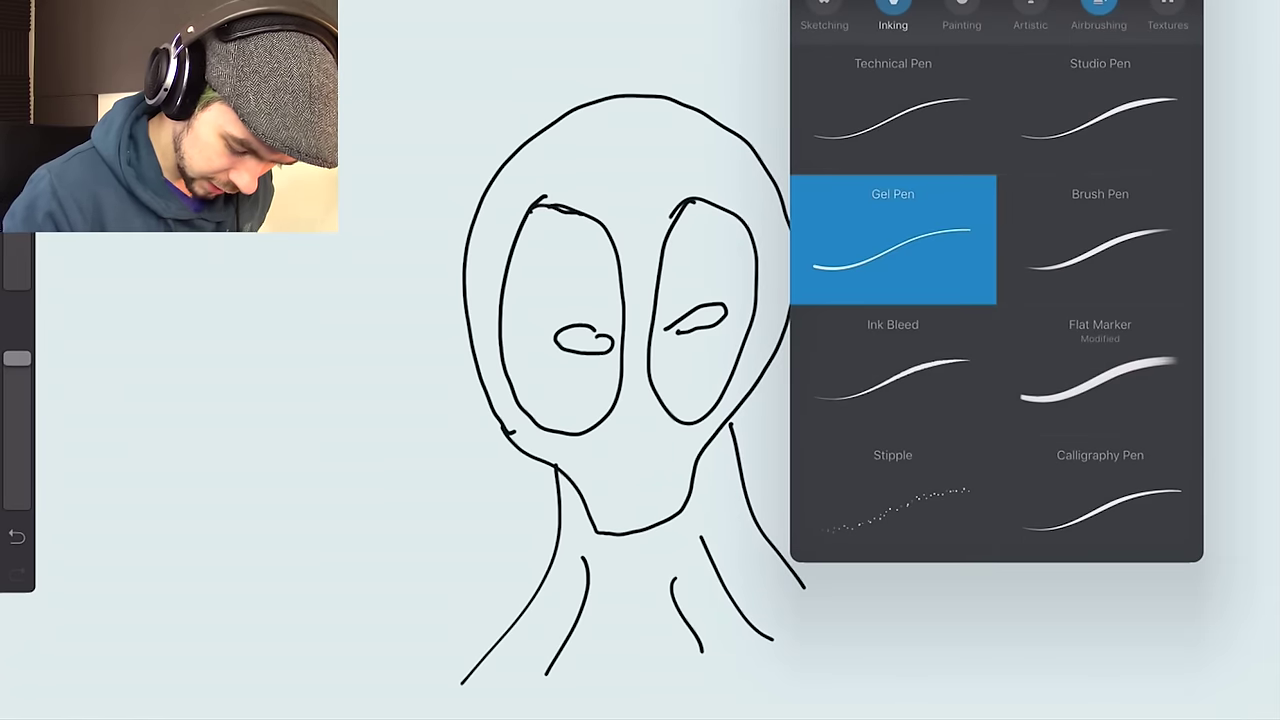
pyautogui.click(962, 12)
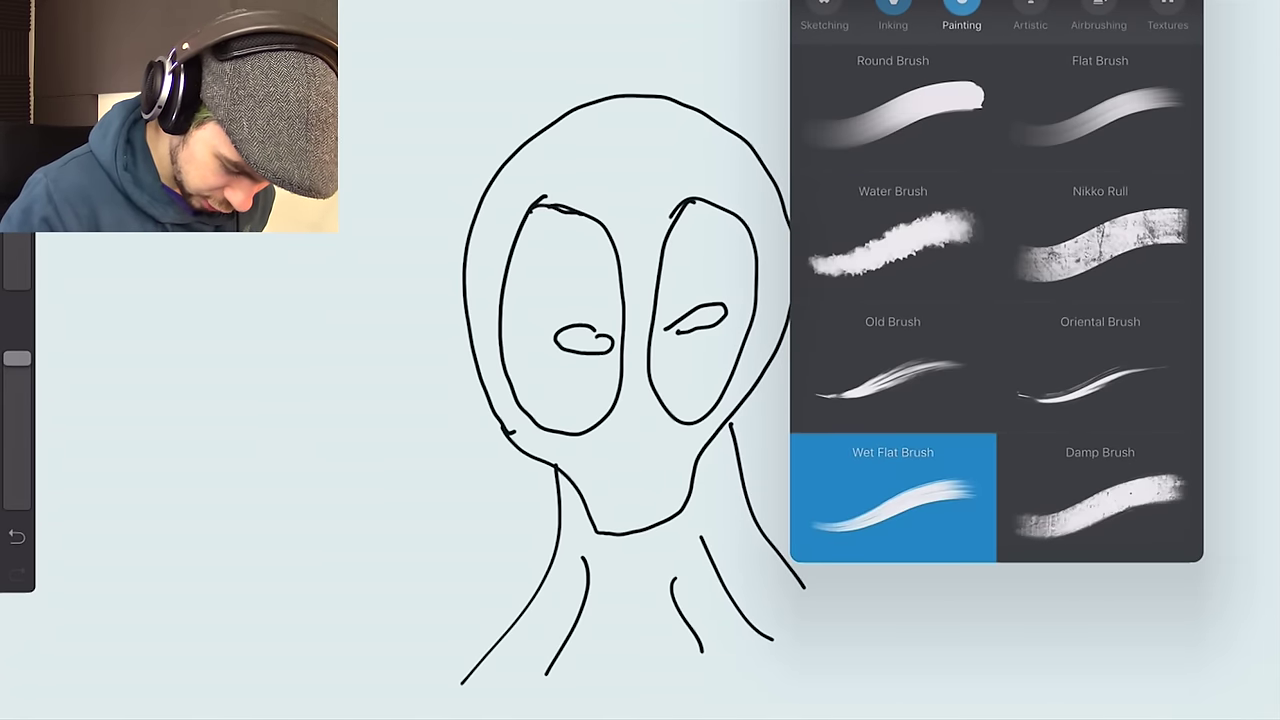
pyautogui.click(1030, 12)
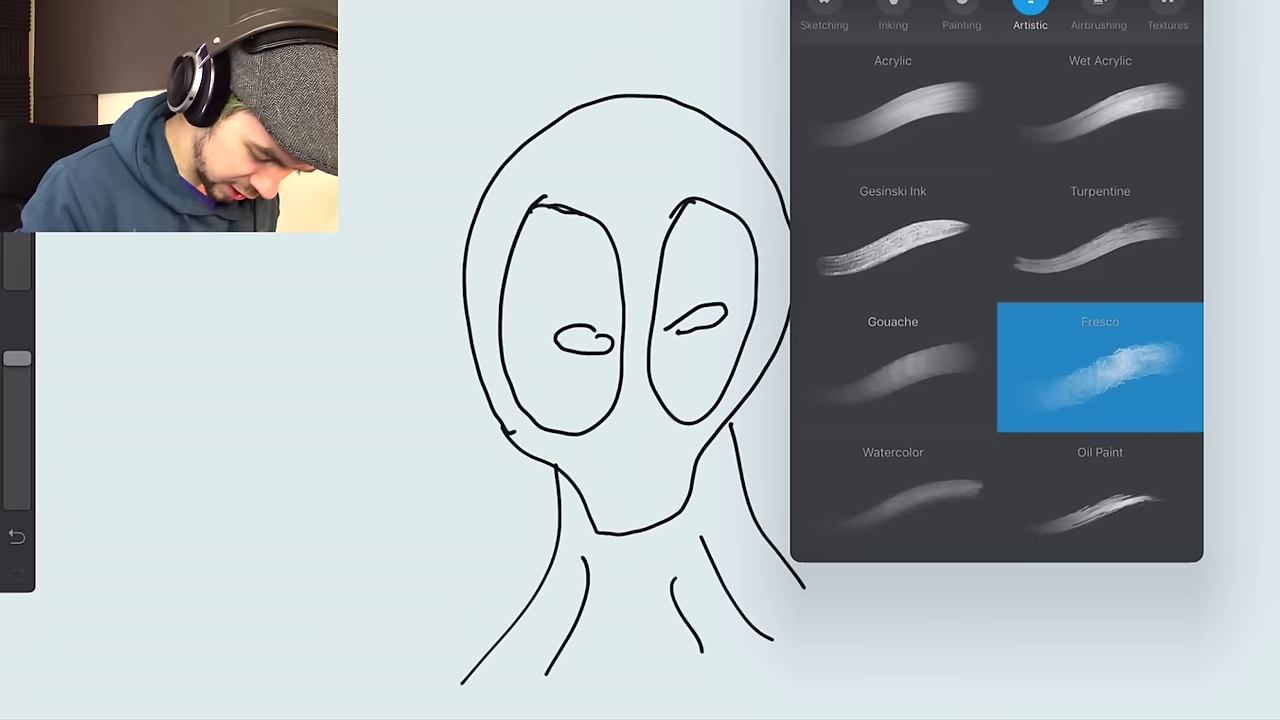
pyautogui.click(893, 367)
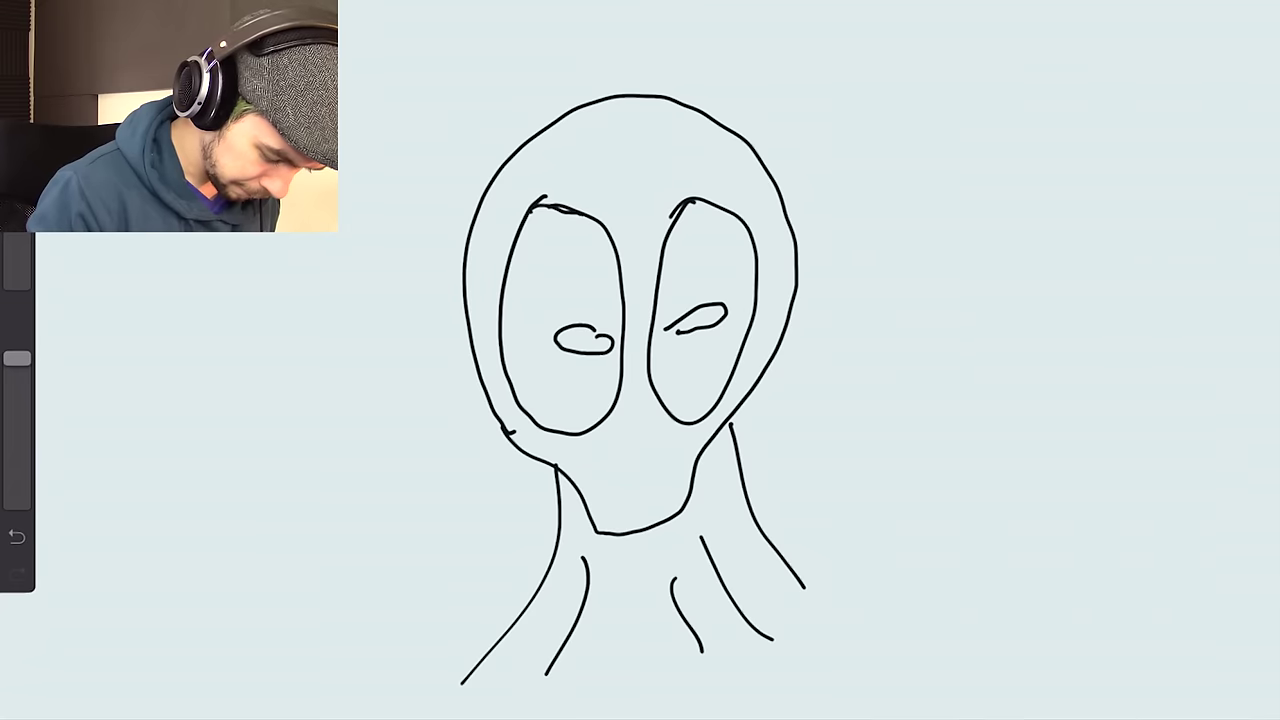
# Paint the head and neck red and fill both eyes black.
pyautogui.moveTo(520, 205); pyautogui.dragTo(680, 110)
pyautogui.moveTo(540, 245); pyautogui.dragTo(700, 150)
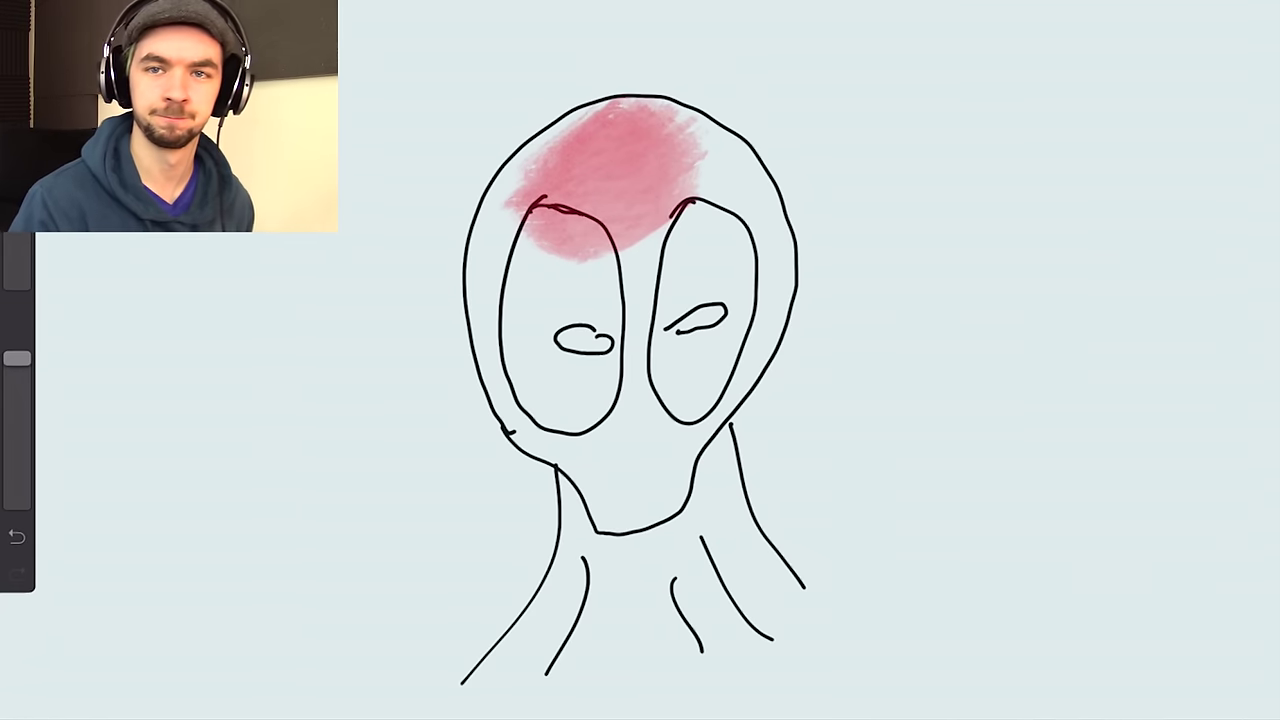
pyautogui.moveTo(600, 130)
pyautogui.mouseDown()
pyautogui.moveTo(470, 300)
pyautogui.moveTo(680, 440)
pyautogui.mouseUp()
pyautogui.moveTo(560, 380); pyautogui.dragTo(720, 520)
pyautogui.moveTo(740, 400)
pyautogui.mouseDown()
pyautogui.moveTo(780, 180)
pyautogui.moveTo(560, 340)
pyautogui.mouseUp()
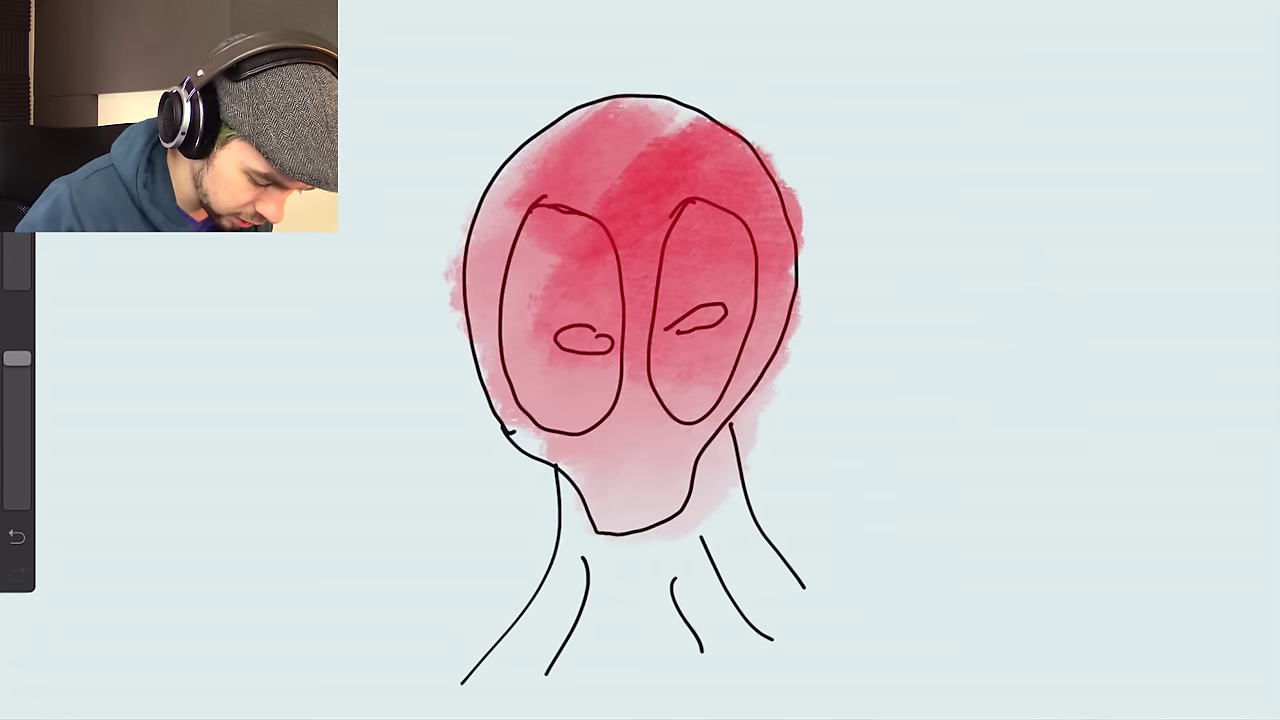
pyautogui.moveTo(600, 250); pyautogui.dragTo(480, 400)
pyautogui.moveTo(450, 320); pyautogui.dragTo(680, 100)
pyautogui.moveTo(550, 400); pyautogui.dragTo(750, 540)
pyautogui.moveTo(620, 480); pyautogui.dragTo(540, 690)
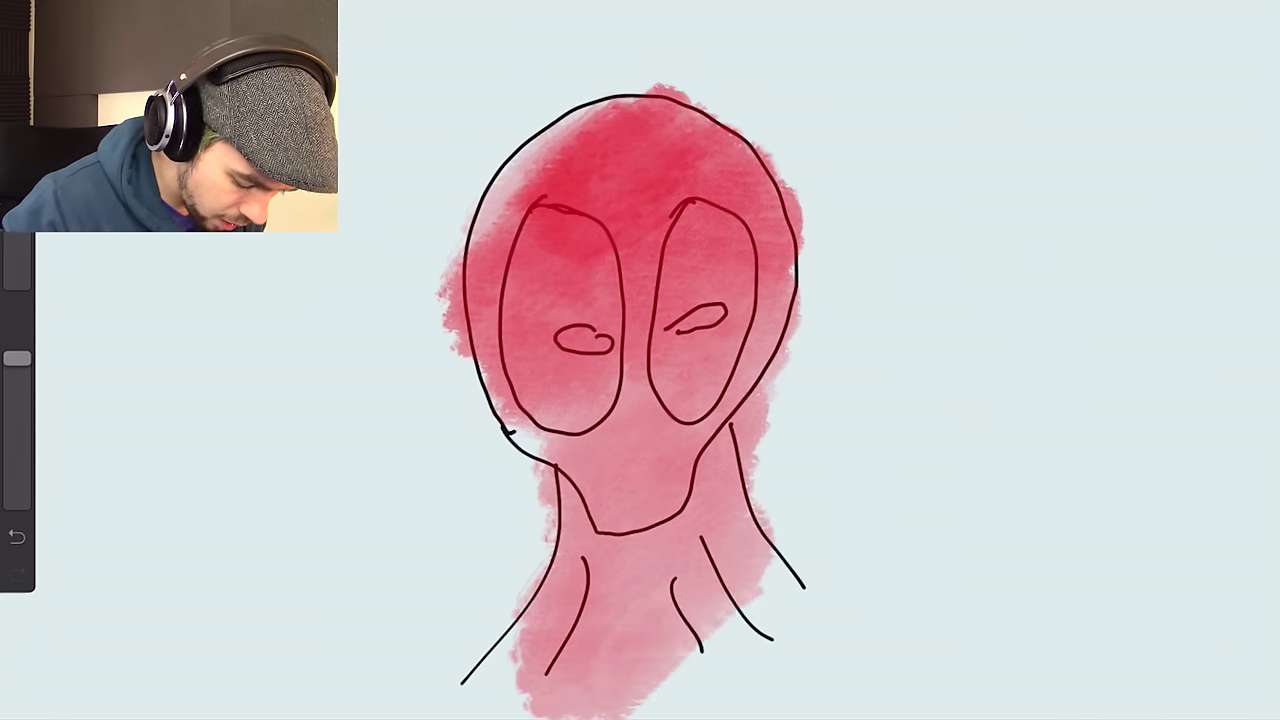
pyautogui.moveTo(700, 520); pyautogui.dragTo(800, 650)
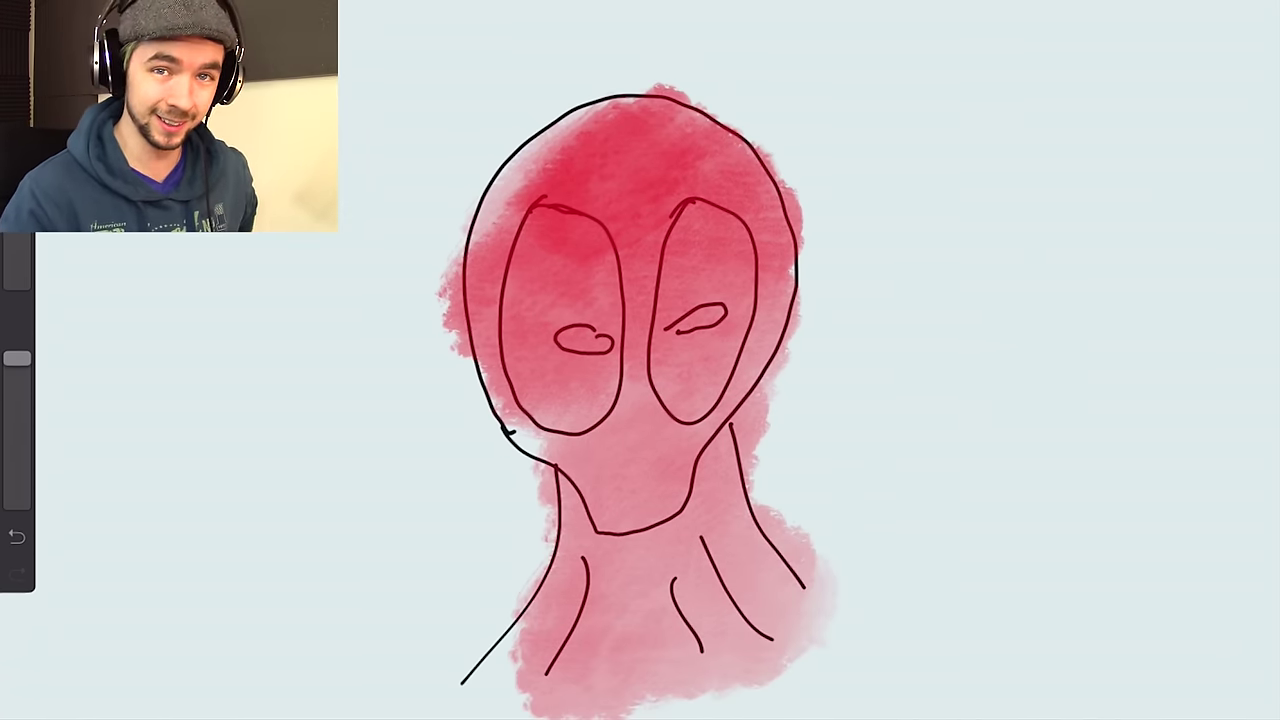
pyautogui.moveTo(700, 210); pyautogui.dragTo(690, 420)
pyautogui.moveTo(500, 330)
pyautogui.mouseDown()
pyautogui.moveTo(590, 430)
pyautogui.moveTo(620, 270)
pyautogui.moveTo(540, 230)
pyautogui.moveTo(500, 290)
pyautogui.mouseUp()
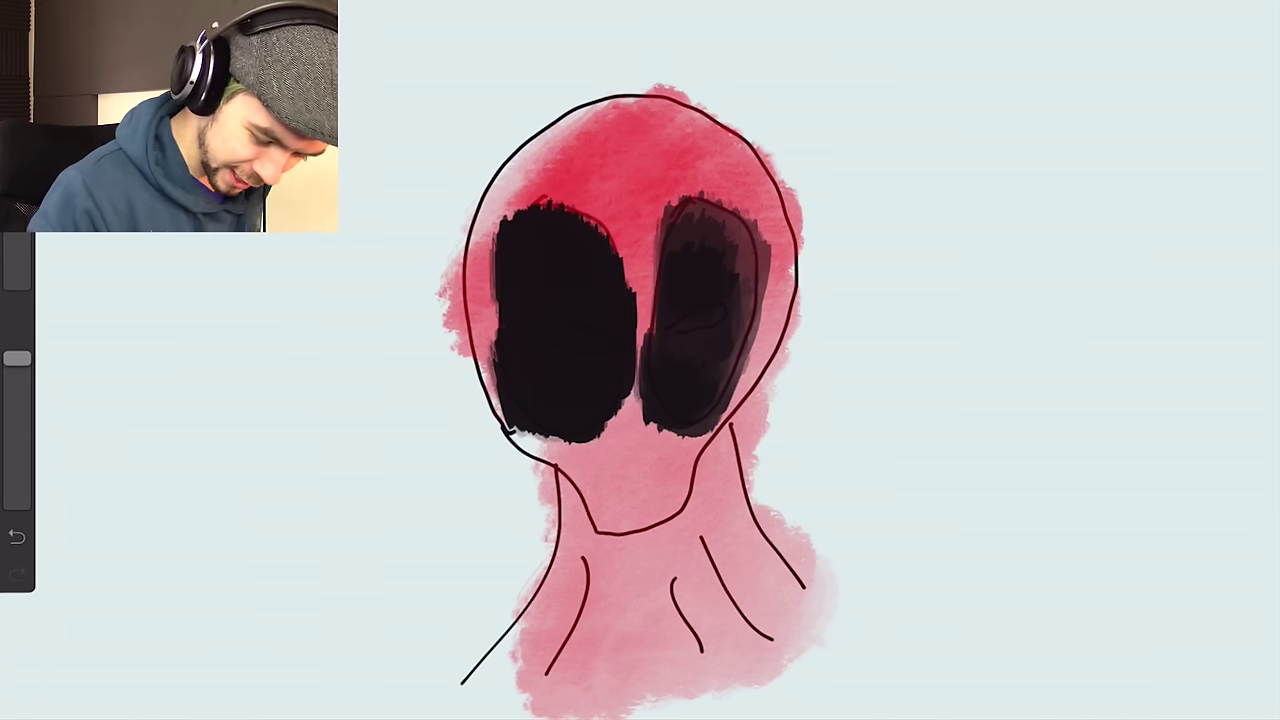
# Switch to the Gel Pen in white and draw pupils inside the black eyes.
pyautogui.press('b')
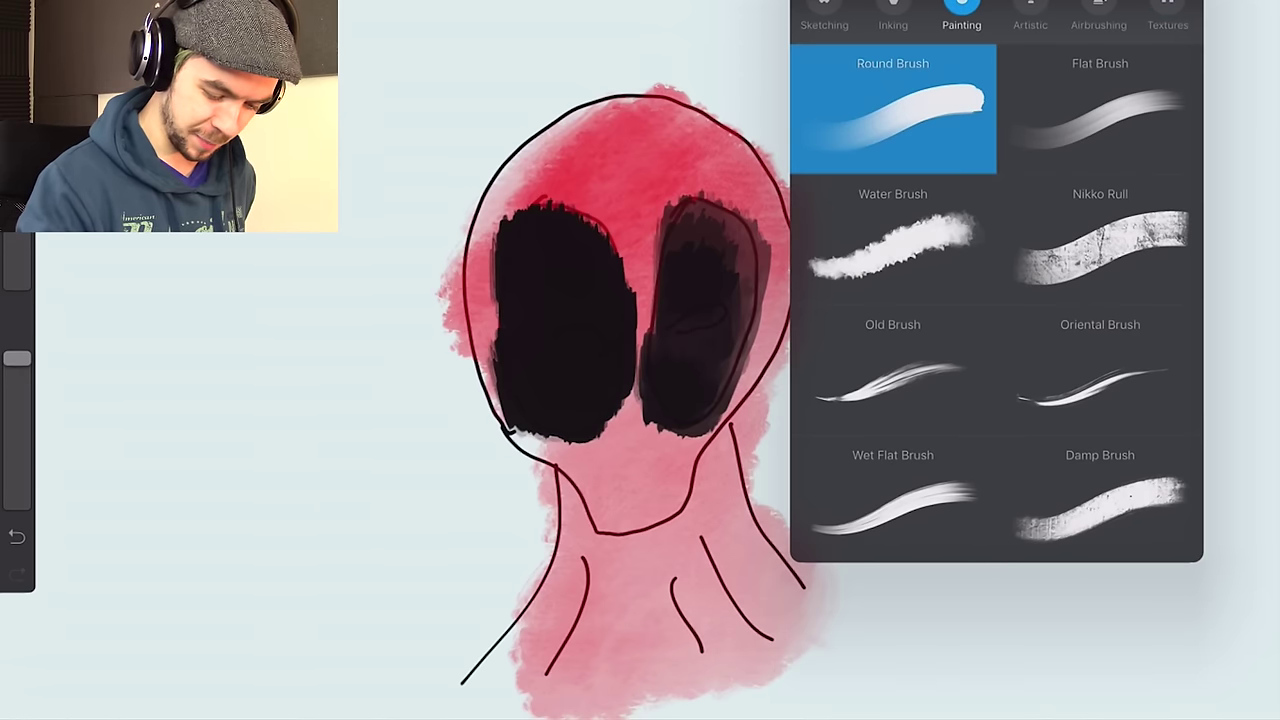
pyautogui.click(893, 14)
pyautogui.click(893, 240)
pyautogui.press('c')
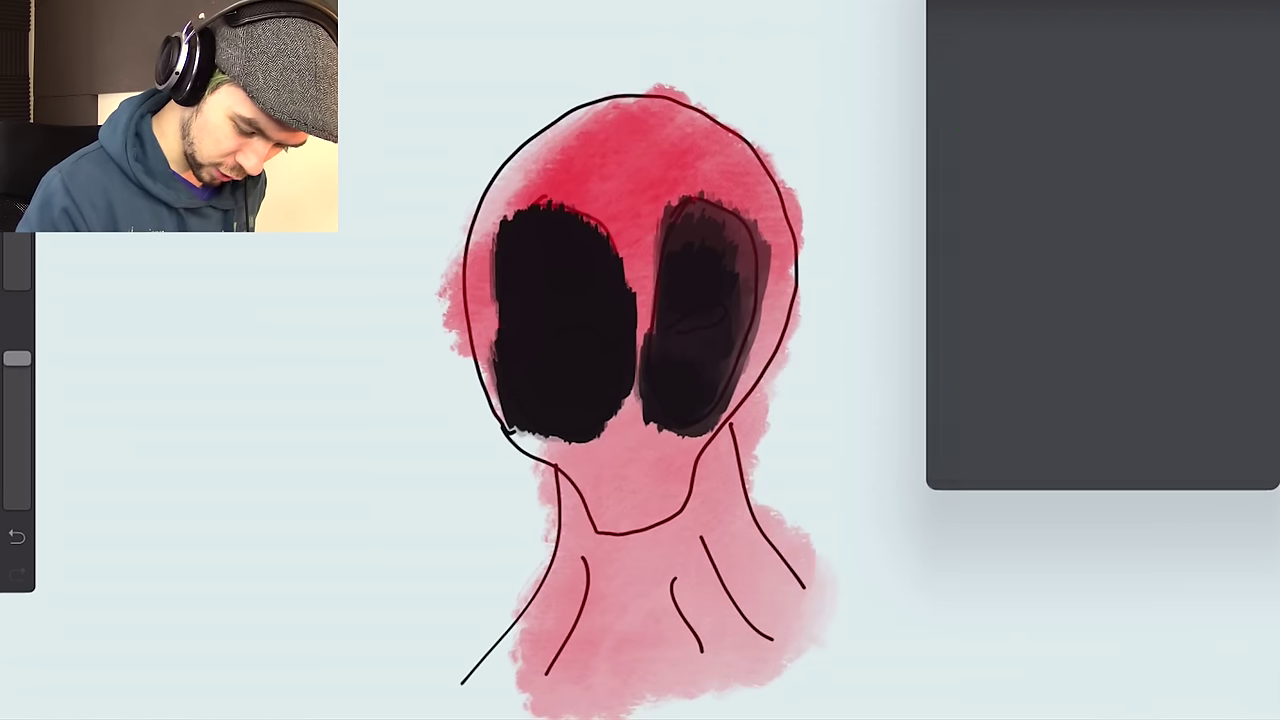
pyautogui.moveTo(1020, 85); pyautogui.dragTo(1020, 92)
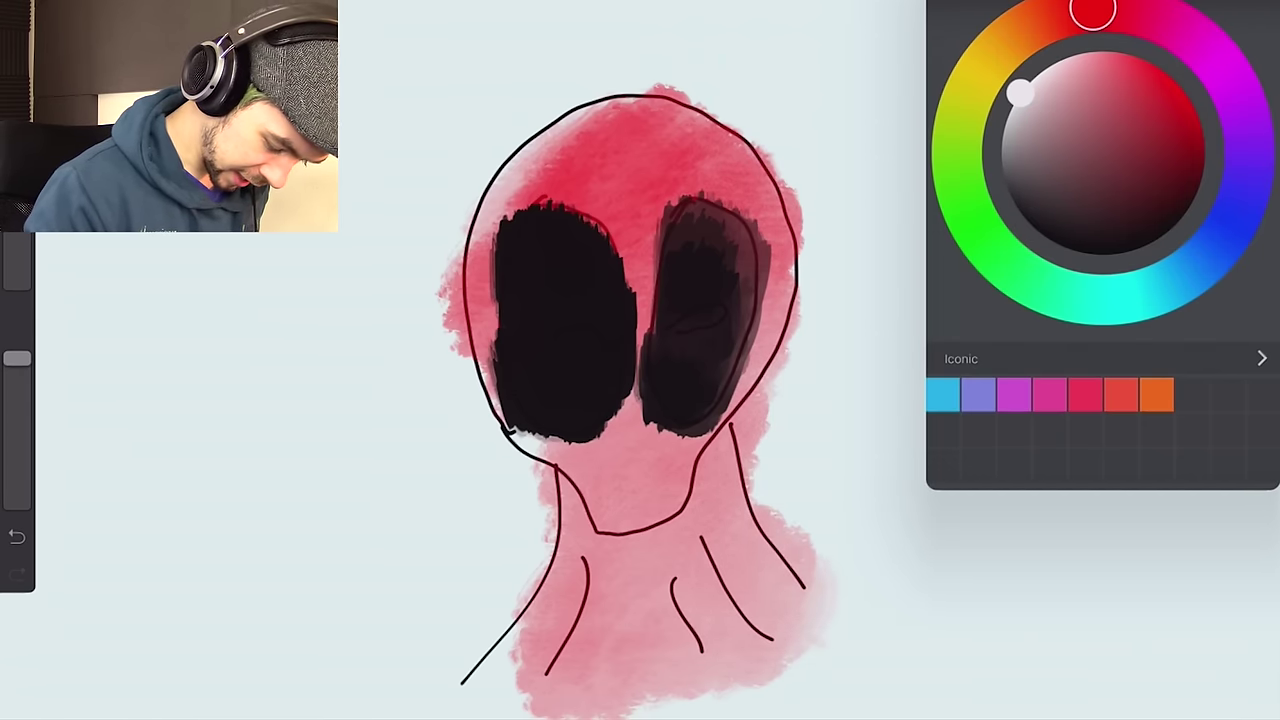
pyautogui.moveTo(678, 318); pyautogui.dragTo(702, 322)
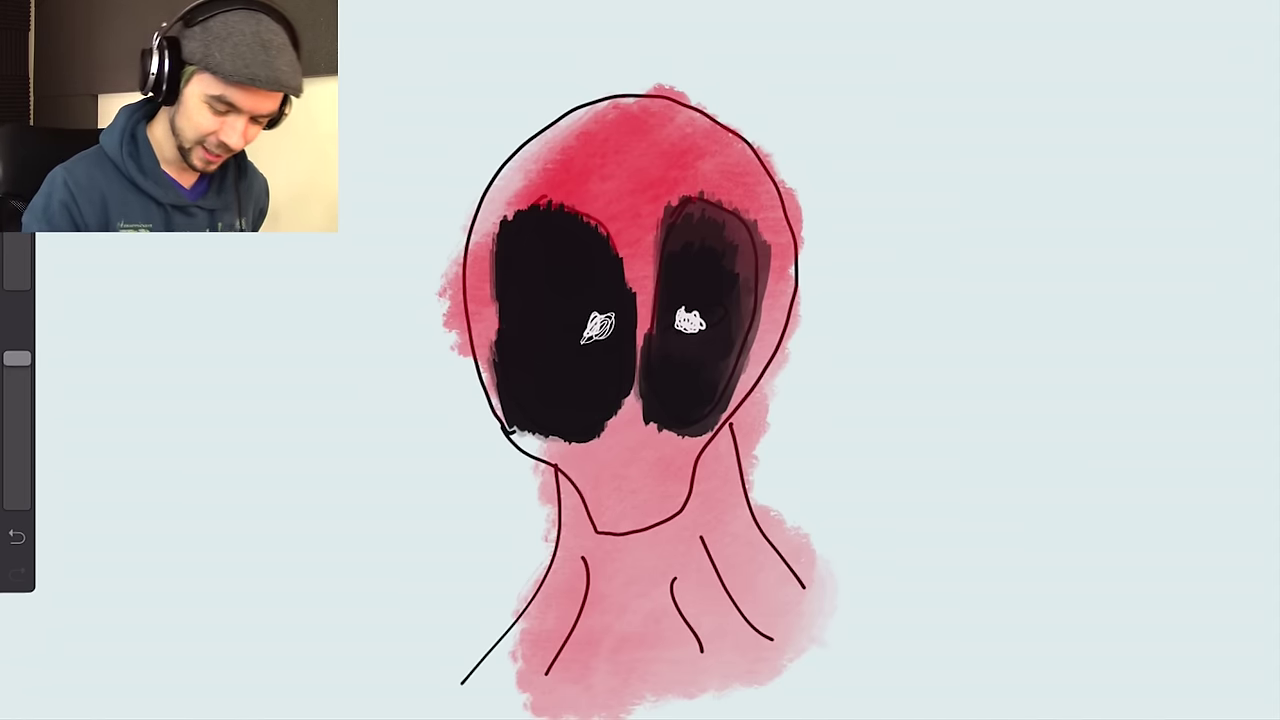
# Switch back to black and hand-letter 'Dead Pool' at the top right.
pyautogui.click(1255, 8)
pyautogui.click(1050, 238)
pyautogui.click(1075, 8)
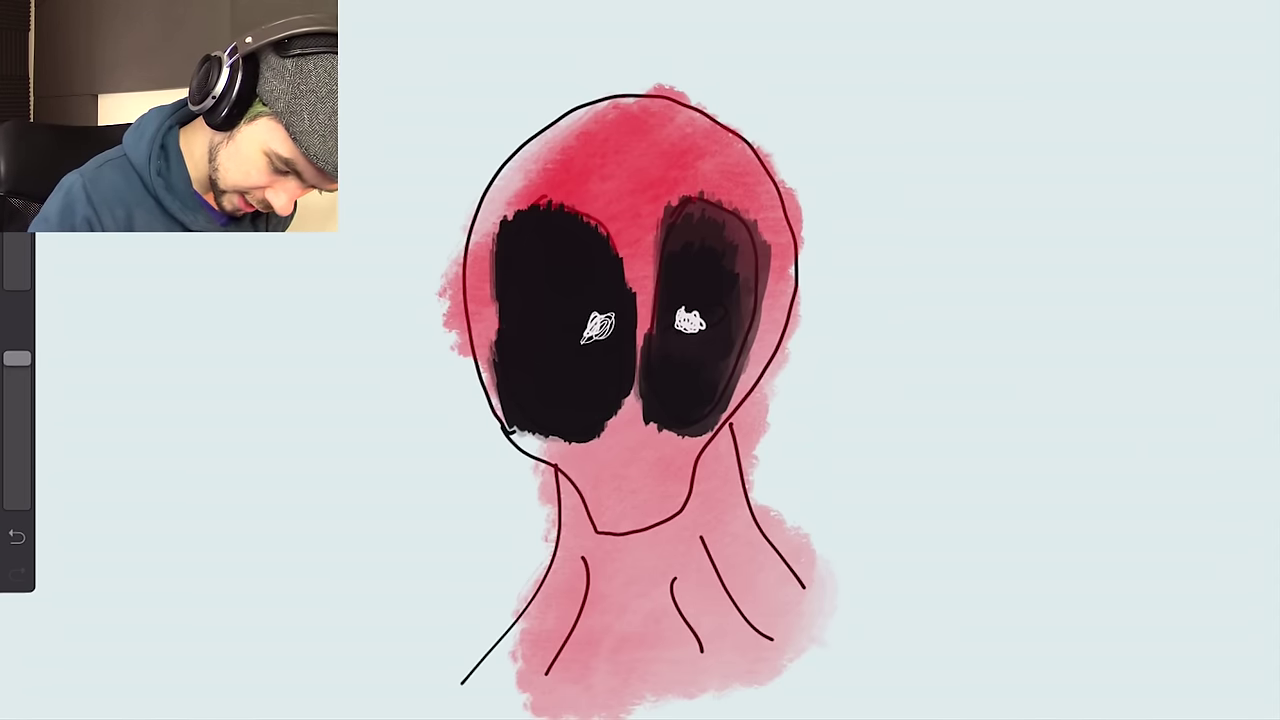
pyautogui.moveTo(832, 85); pyautogui.dragTo(905, 175)
pyautogui.moveTo(1132, 38); pyautogui.dragTo(1110, 205)
pyautogui.moveTo(930, 180); pyautogui.dragTo(890, 345)
pyautogui.moveTo(1010, 275); pyautogui.dragTo(990, 315)
pyautogui.moveTo(1128, 270); pyautogui.dragTo(1060, 325)
pyautogui.moveTo(1183, 196); pyautogui.dragTo(1120, 318)
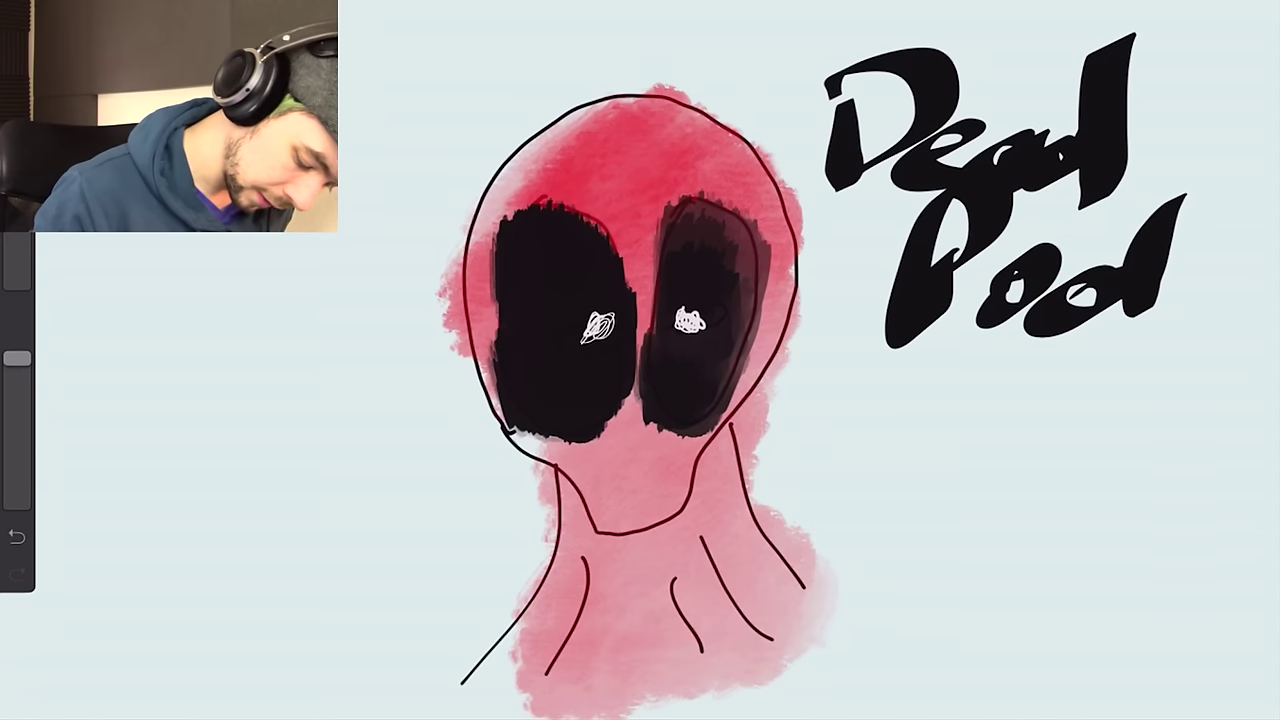
pyautogui.moveTo(1260, 180); pyautogui.dragTo(1212, 228)
pyautogui.moveTo(1236, 295); pyautogui.dragTo(1186, 352)
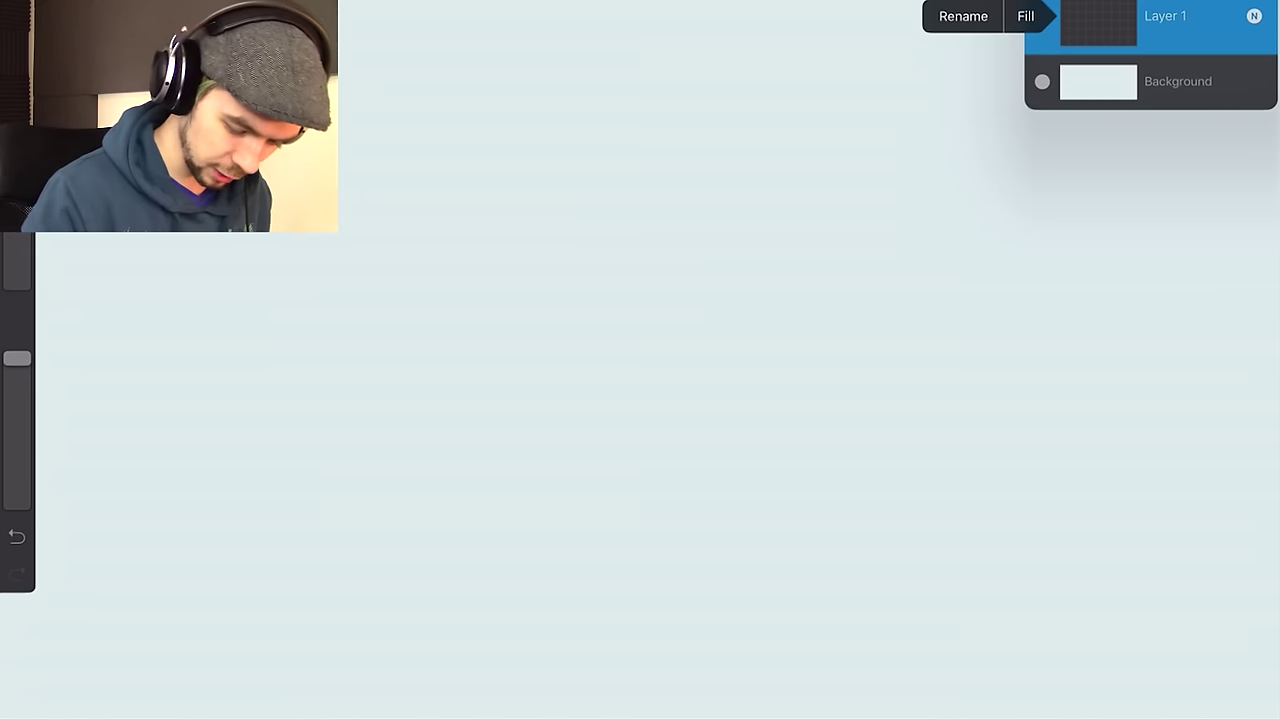
# Set the colour to a yellow-green shade.
pyautogui.click(1255, 15)
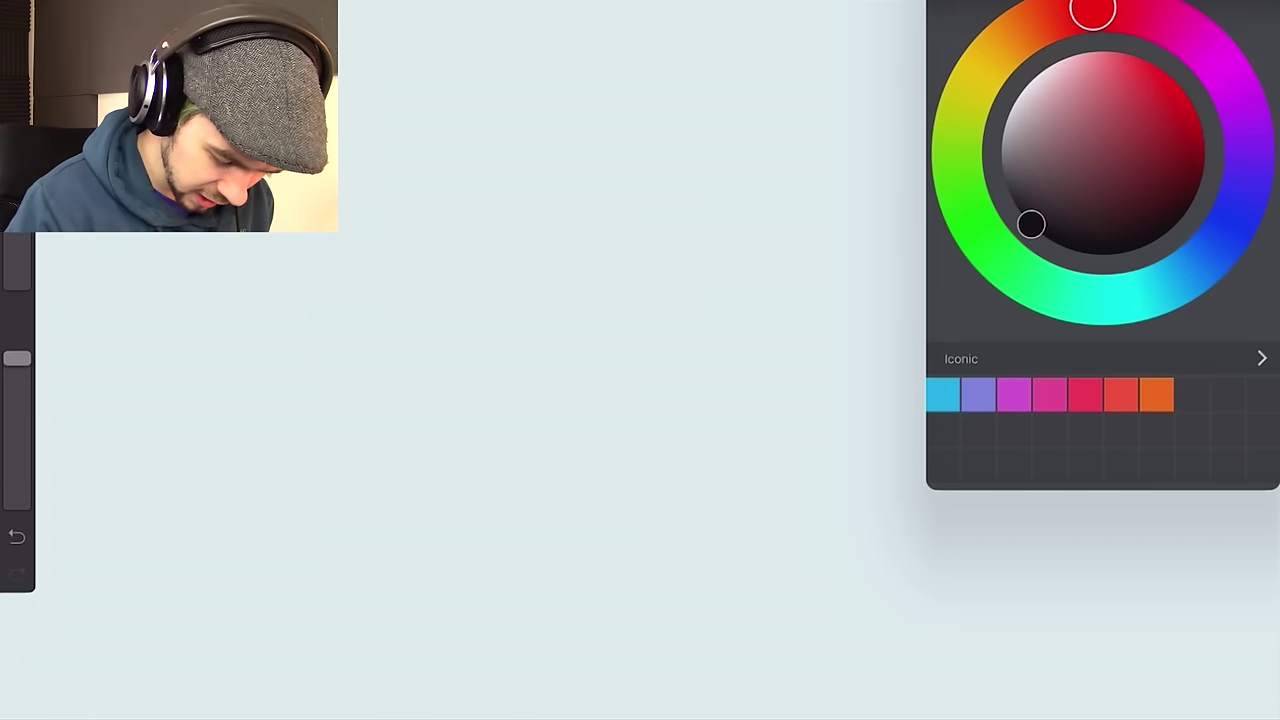
pyautogui.moveTo(1092, 12); pyautogui.dragTo(966, 101)
pyautogui.click(1187, 70)
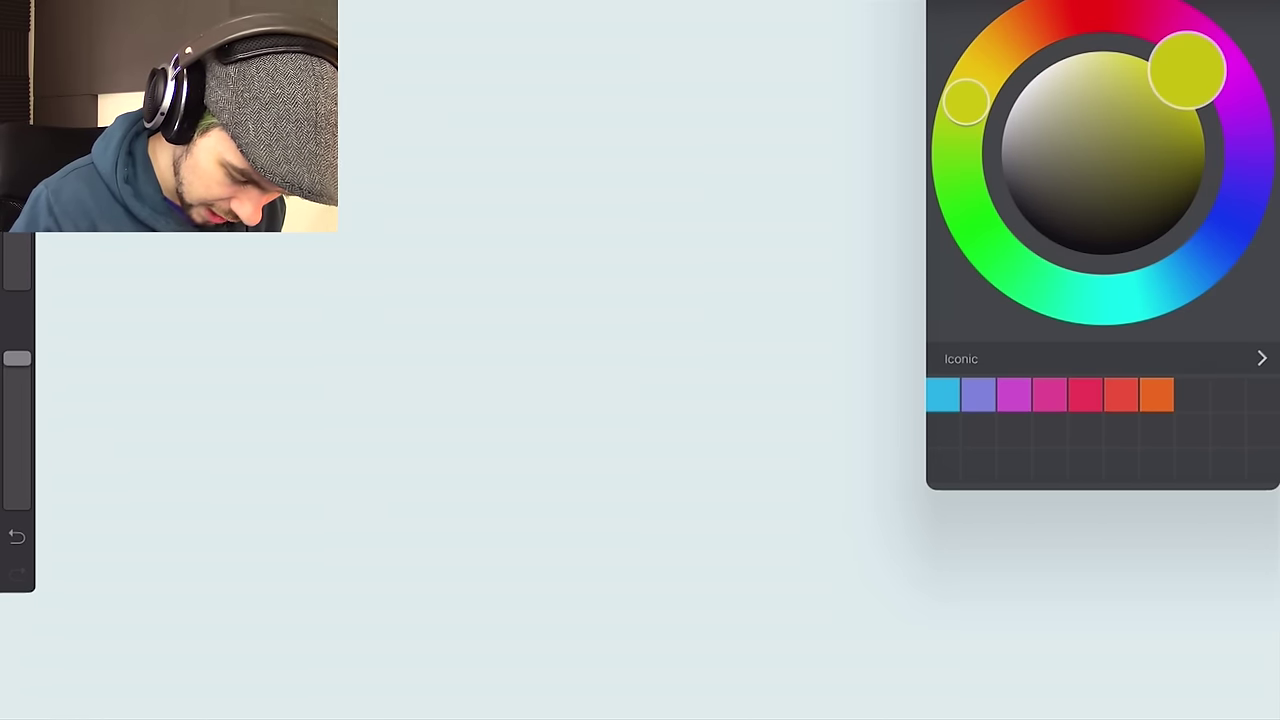
pyautogui.click(1255, 15)
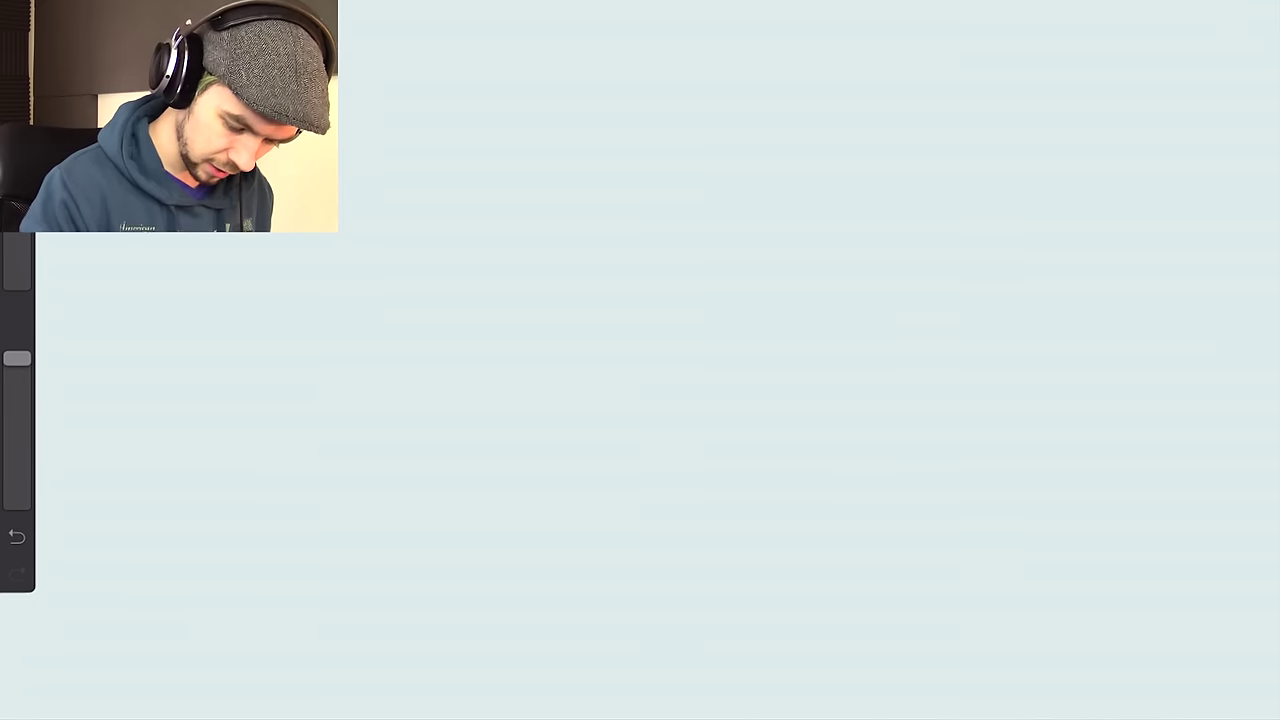
# With the Round Brush, paint one thick curved banana body, redoing the first attempt.
pyautogui.click(1120, 15)
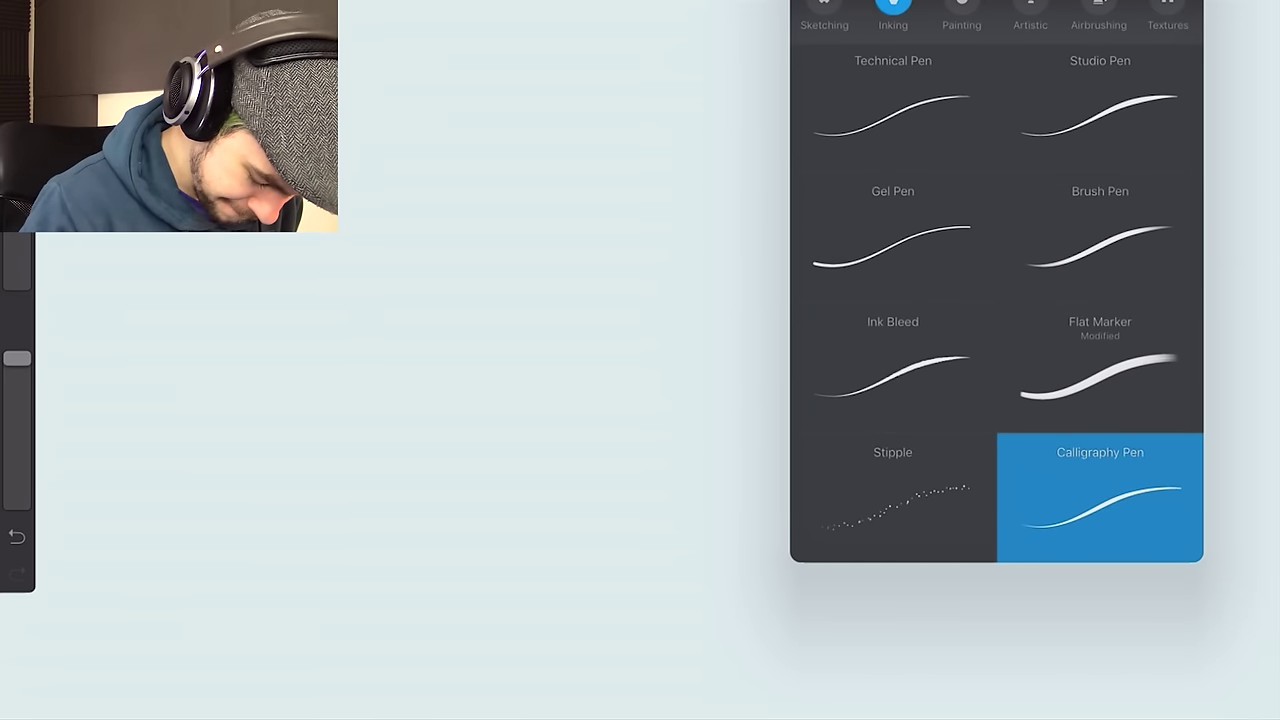
pyautogui.click(961, 15)
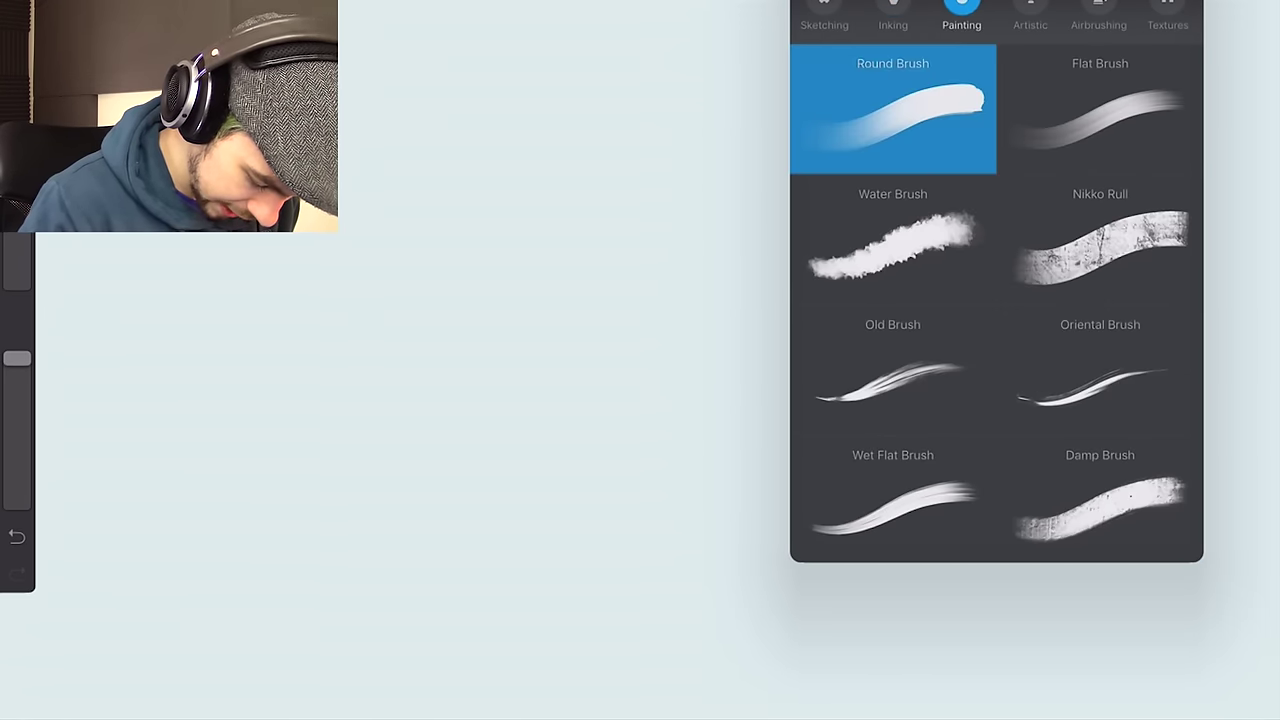
pyautogui.moveTo(515, 150); pyautogui.dragTo(650, 485)
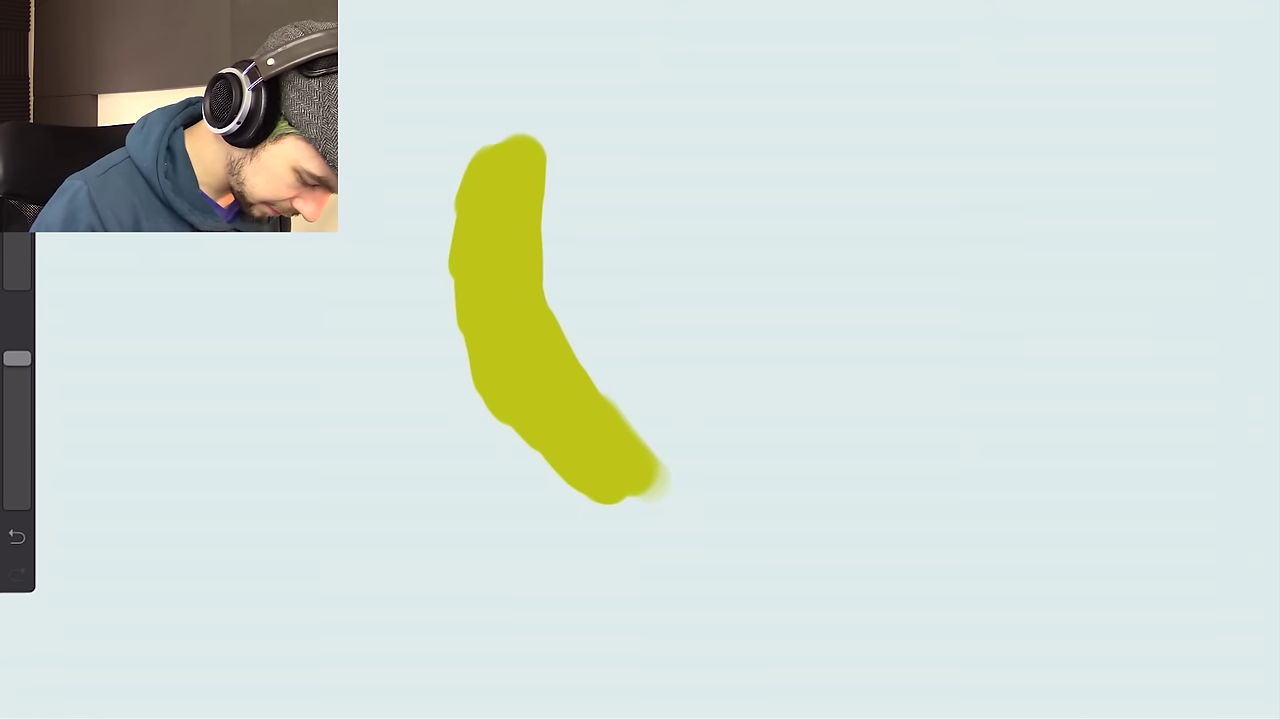
pyautogui.moveTo(452, 205); pyautogui.dragTo(575, 488)
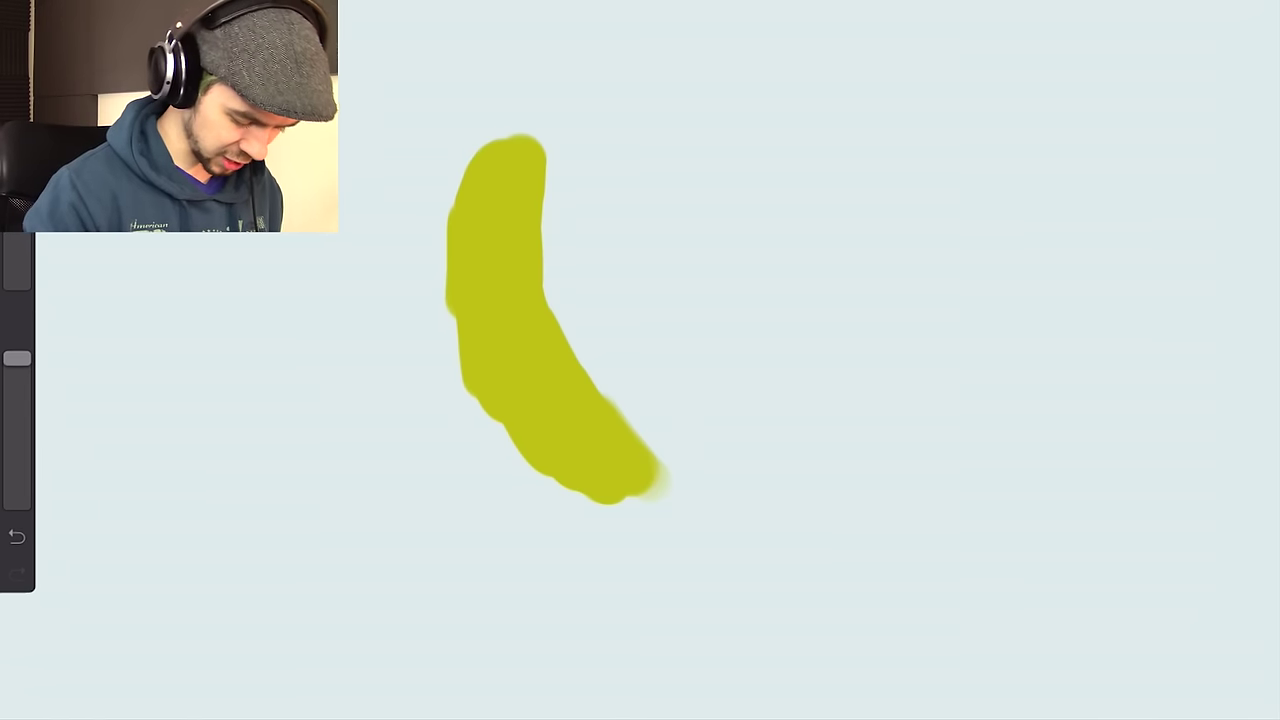
pyautogui.hotkey('ctrl', 'z')
pyautogui.hotkey('ctrl', 'z')
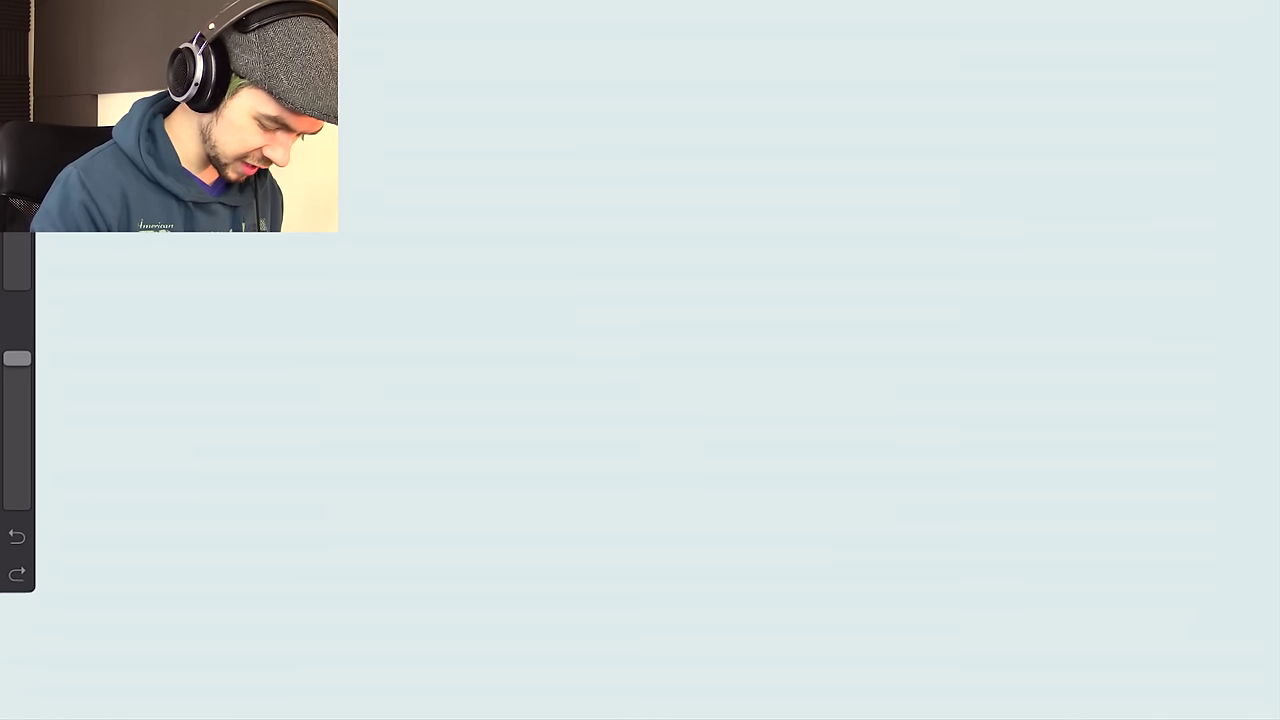
pyautogui.hotkey('ctrl', 'z')
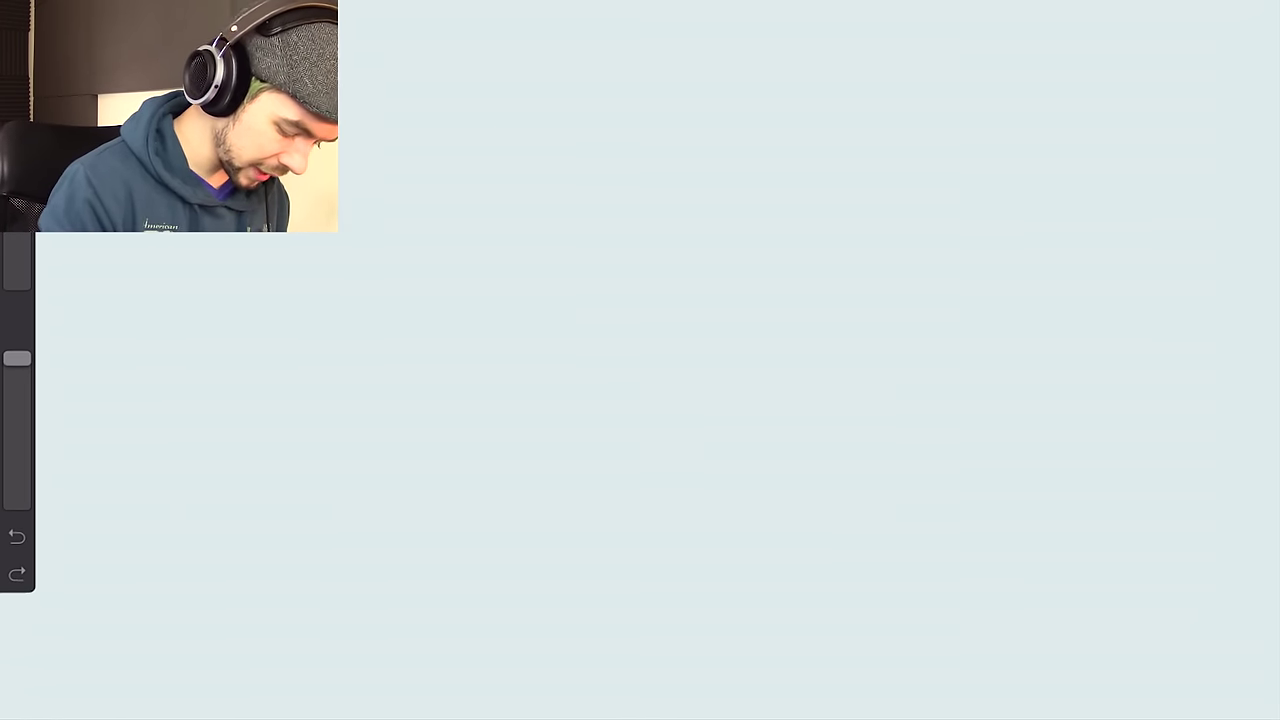
pyautogui.moveTo(635, 130)
pyautogui.mouseDown()
pyautogui.moveTo(514, 229)
pyautogui.moveTo(514, 457)
pyautogui.moveTo(651, 571)
pyautogui.moveTo(685, 575)
pyautogui.moveTo(575, 320)
pyautogui.moveTo(610, 470)
pyautogui.mouseUp()
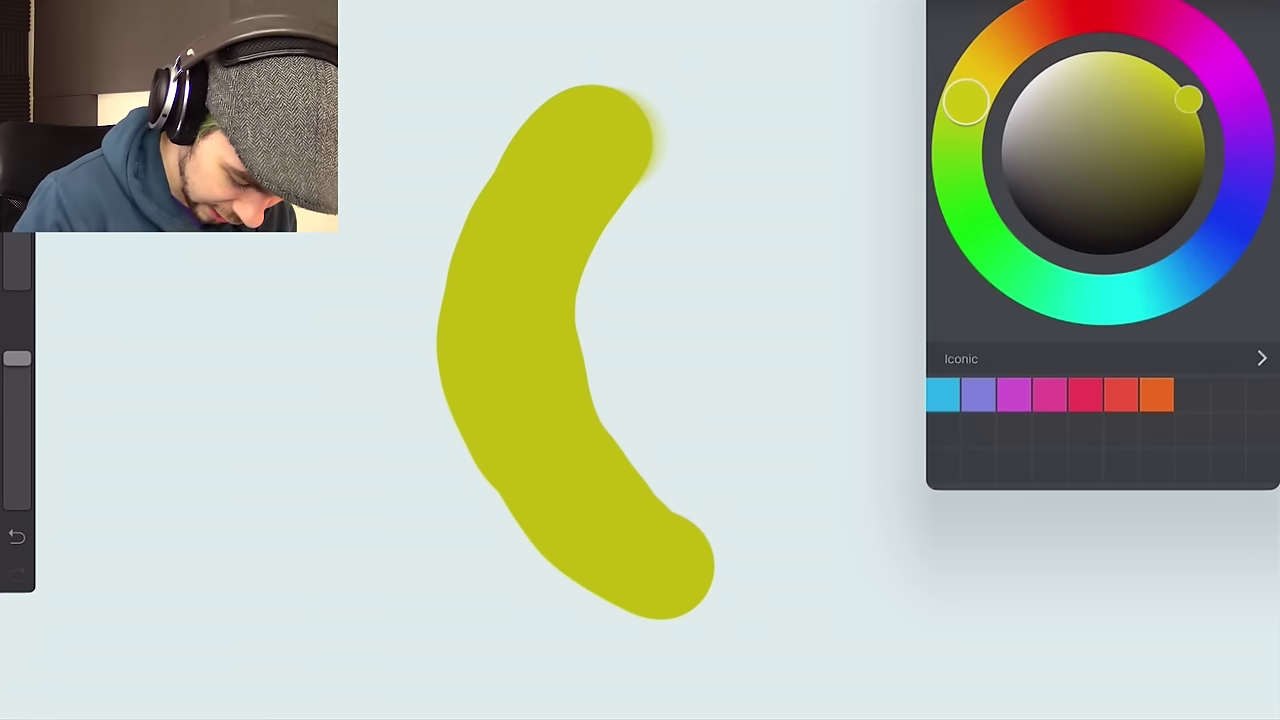
# Darken the colour to black and select the Gel Pen inking brush.
pyautogui.moveTo(1188, 100); pyautogui.dragTo(1117, 245)
pyautogui.click(997, 2)
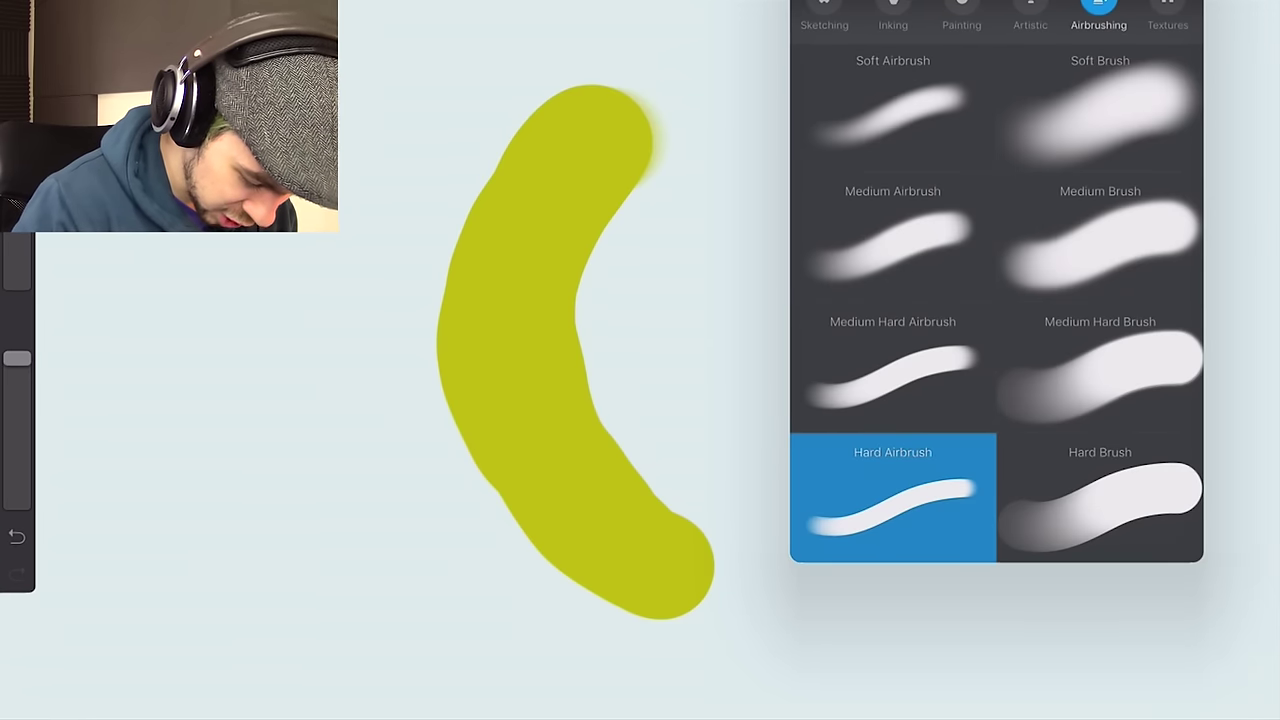
pyautogui.click(893, 12)
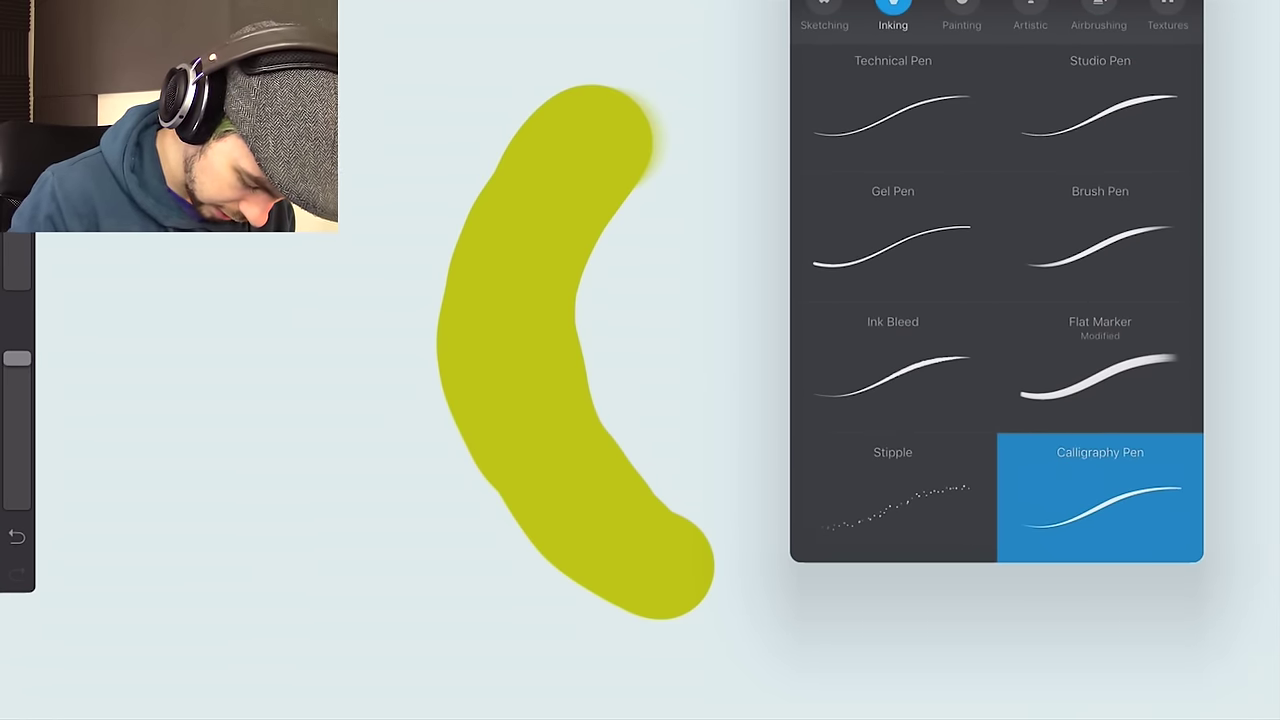
pyautogui.scroll(1, 996, 300)
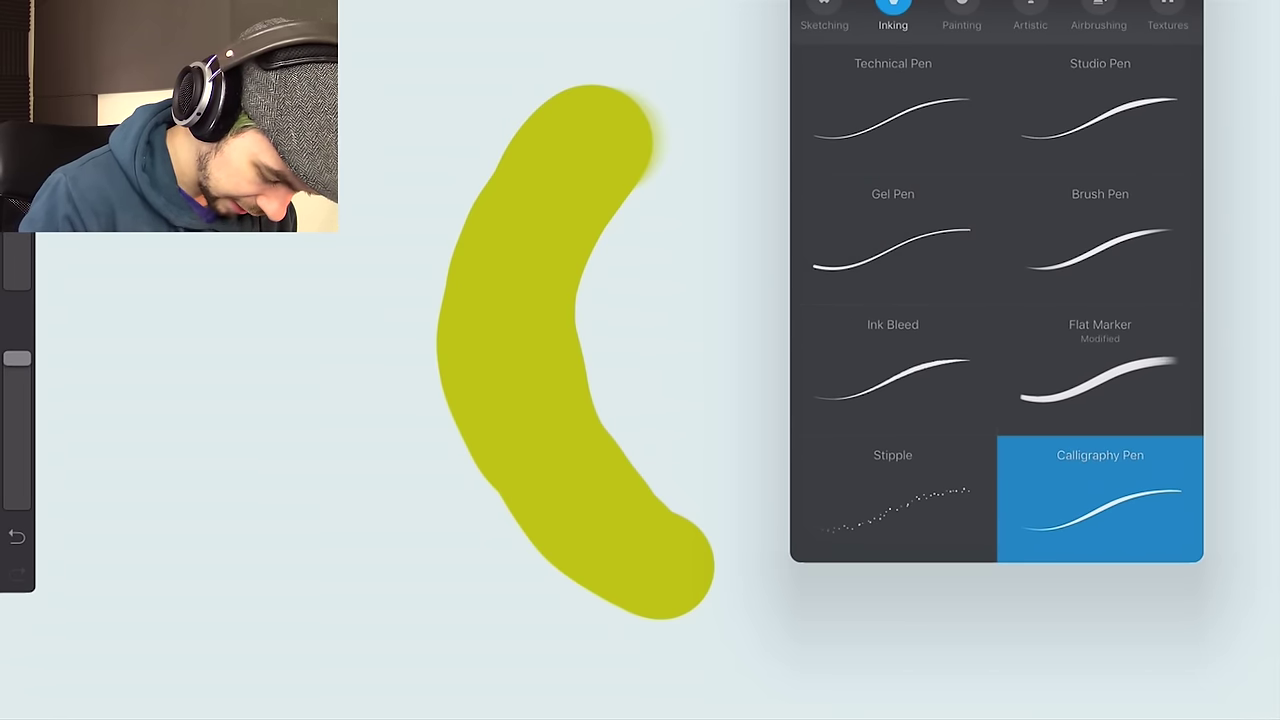
pyautogui.click(893, 239)
pyautogui.press('Escape')
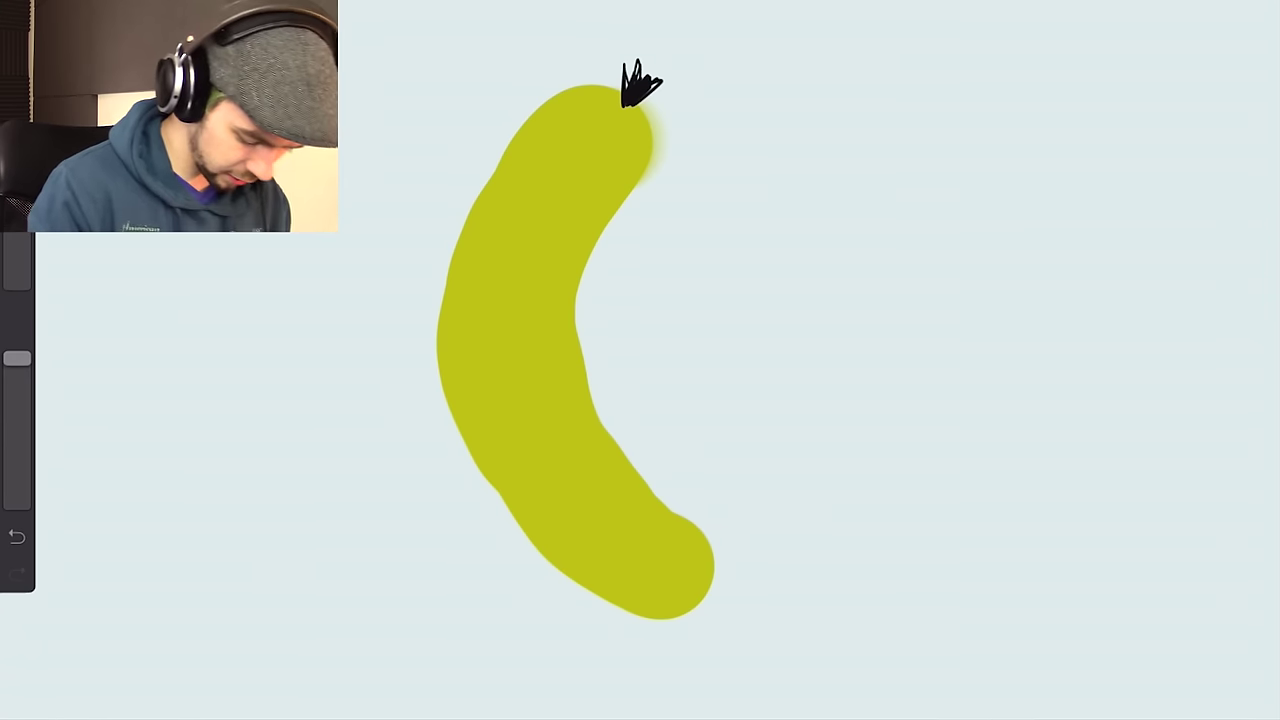
# Ink details on the banana's tip and redraw the left limb.
pyautogui.moveTo(700, 586); pyautogui.dragTo(712, 598)
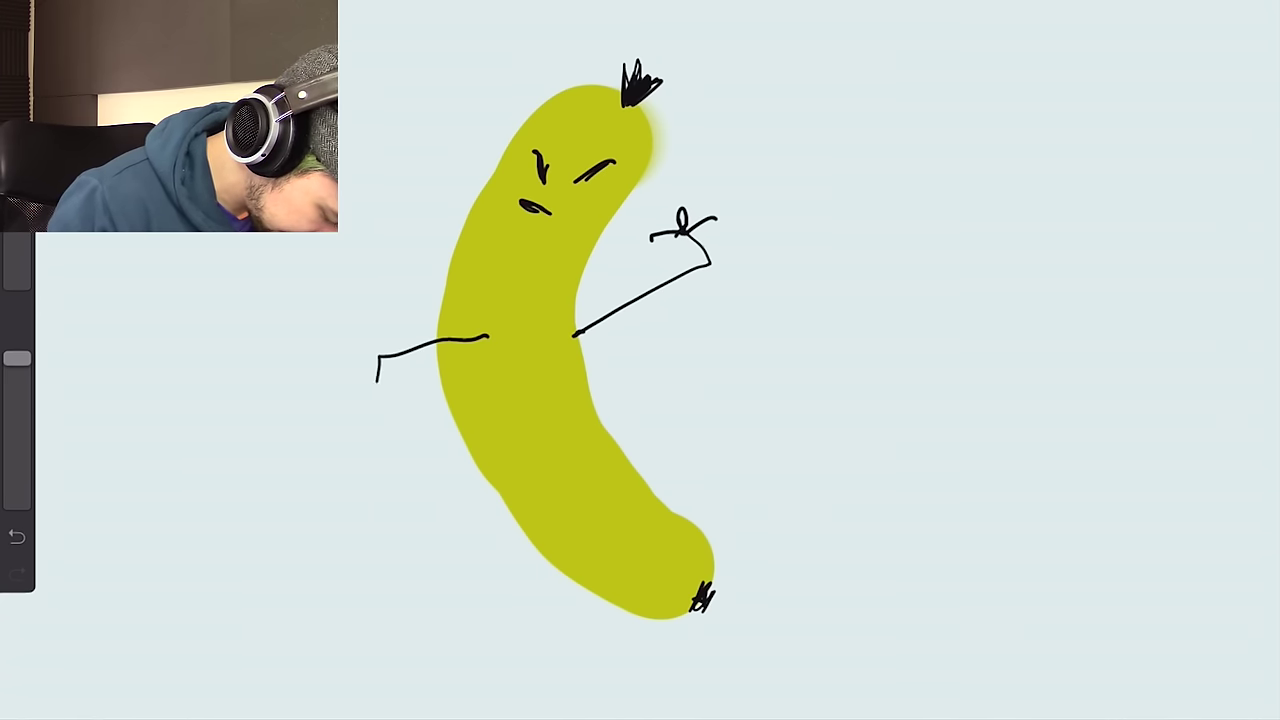
pyautogui.hotkey('ctrl', 'z')
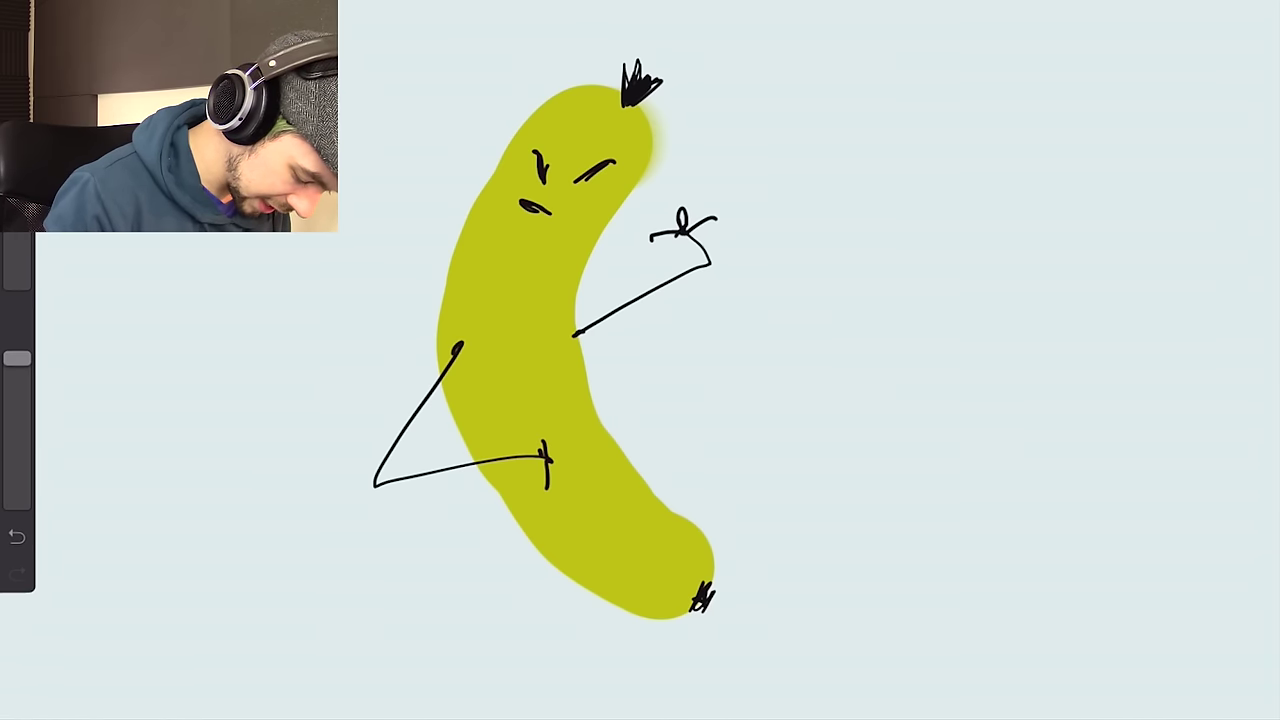
pyautogui.moveTo(546, 462); pyautogui.dragTo(556, 478)
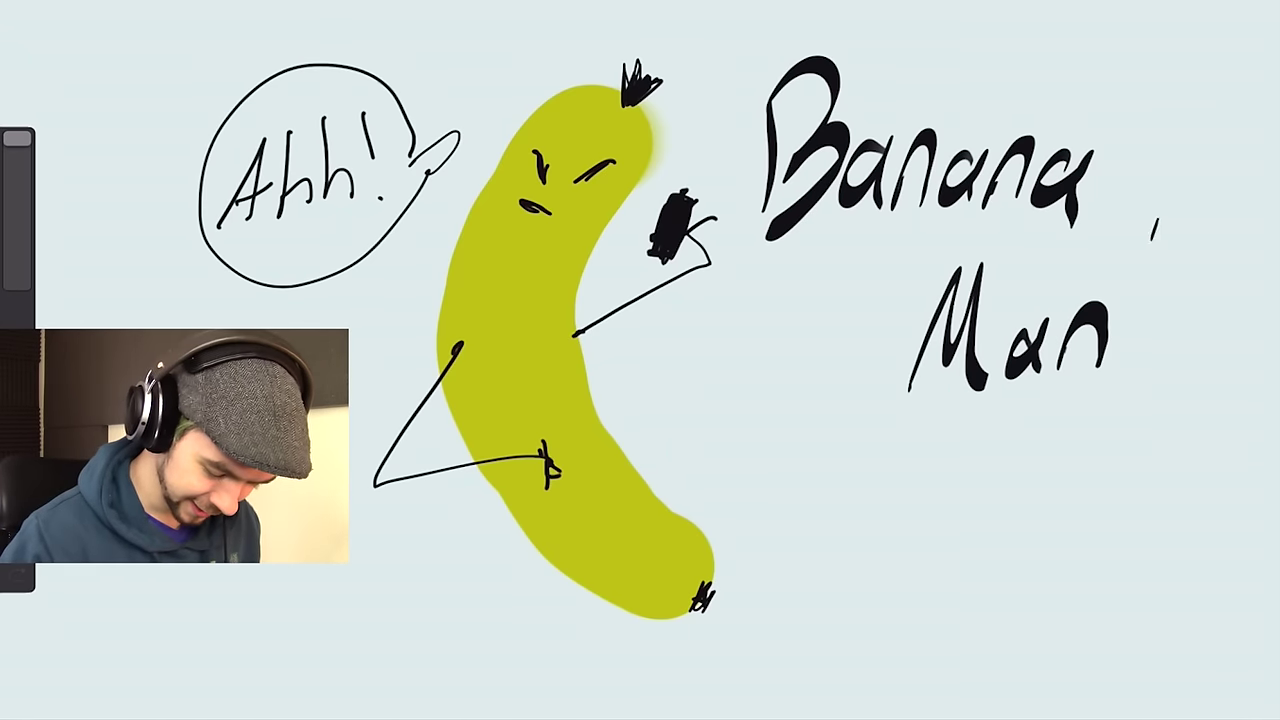
# Add an exclamation mark after 'Banana Man' and start 'Cool,' below, undoing its last letters.
pyautogui.moveTo(1154, 225); pyautogui.dragTo(1150, 384)
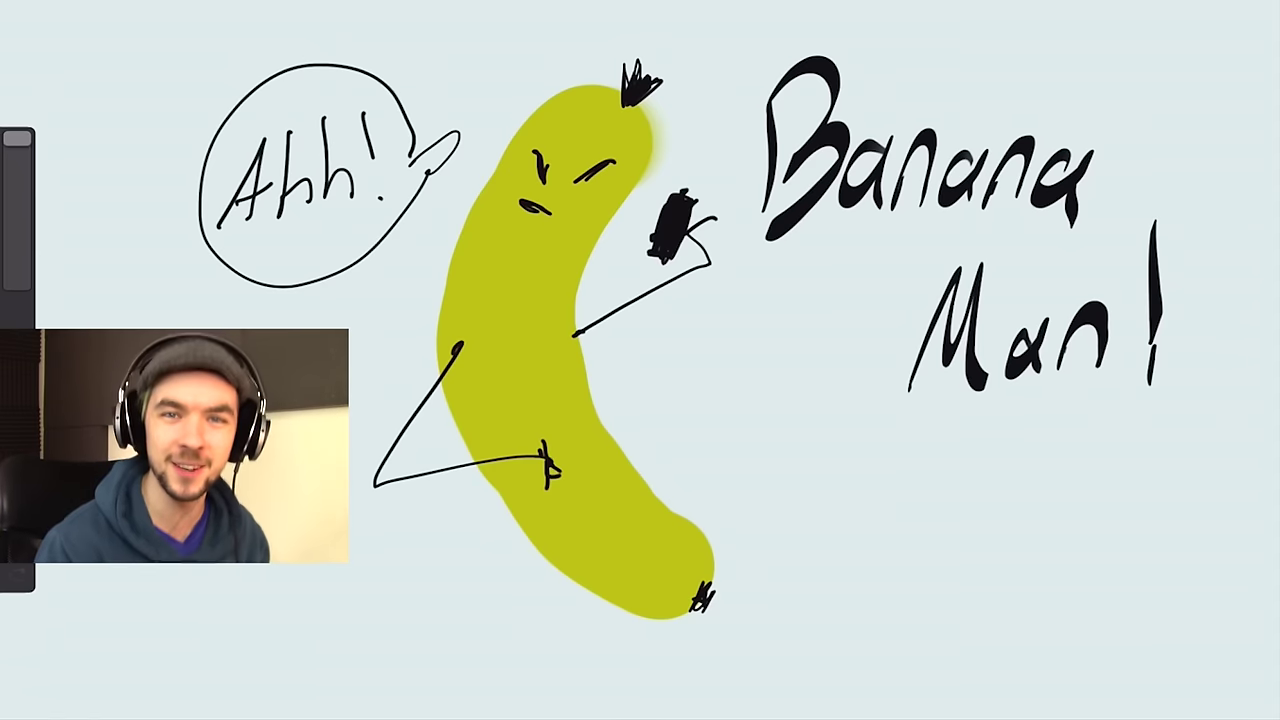
pyautogui.moveTo(868, 448)
pyautogui.mouseDown()
pyautogui.moveTo(895, 538)
pyautogui.moveTo(1030, 540)
pyautogui.mouseUp()
pyautogui.moveTo(1065, 435); pyautogui.dragTo(1060, 598)
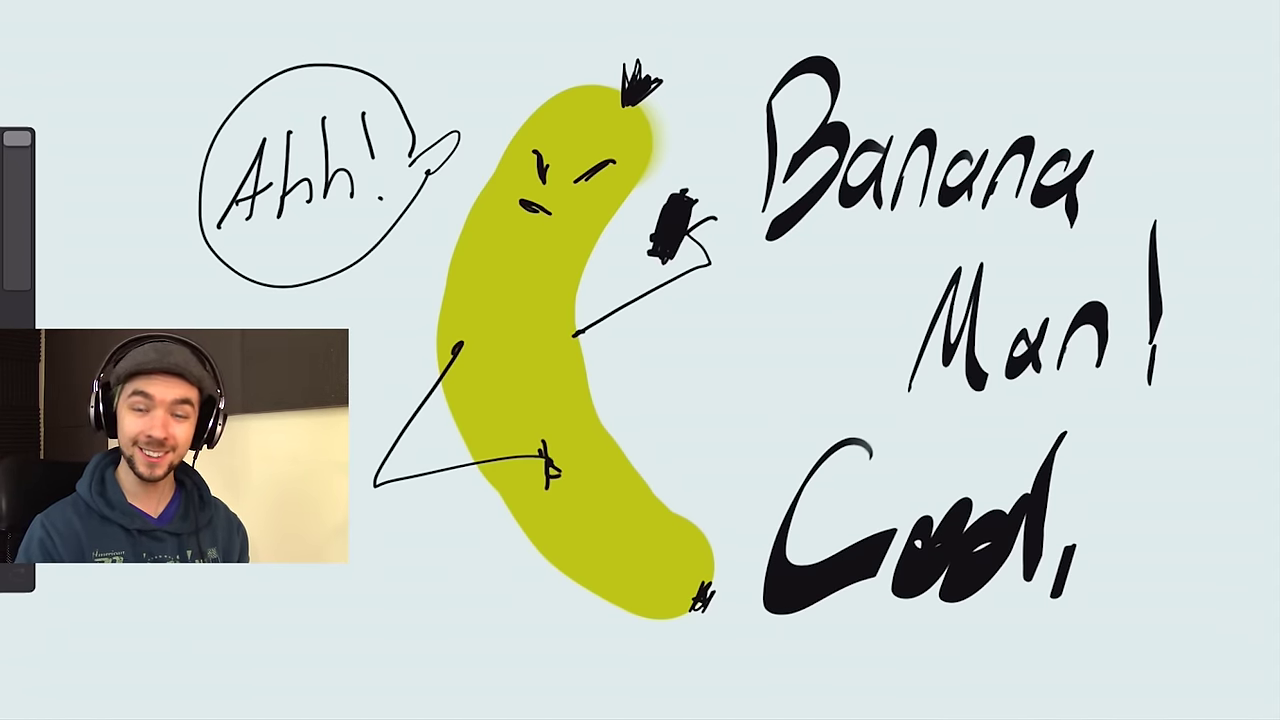
pyautogui.hotkey('ctrl', 'z')
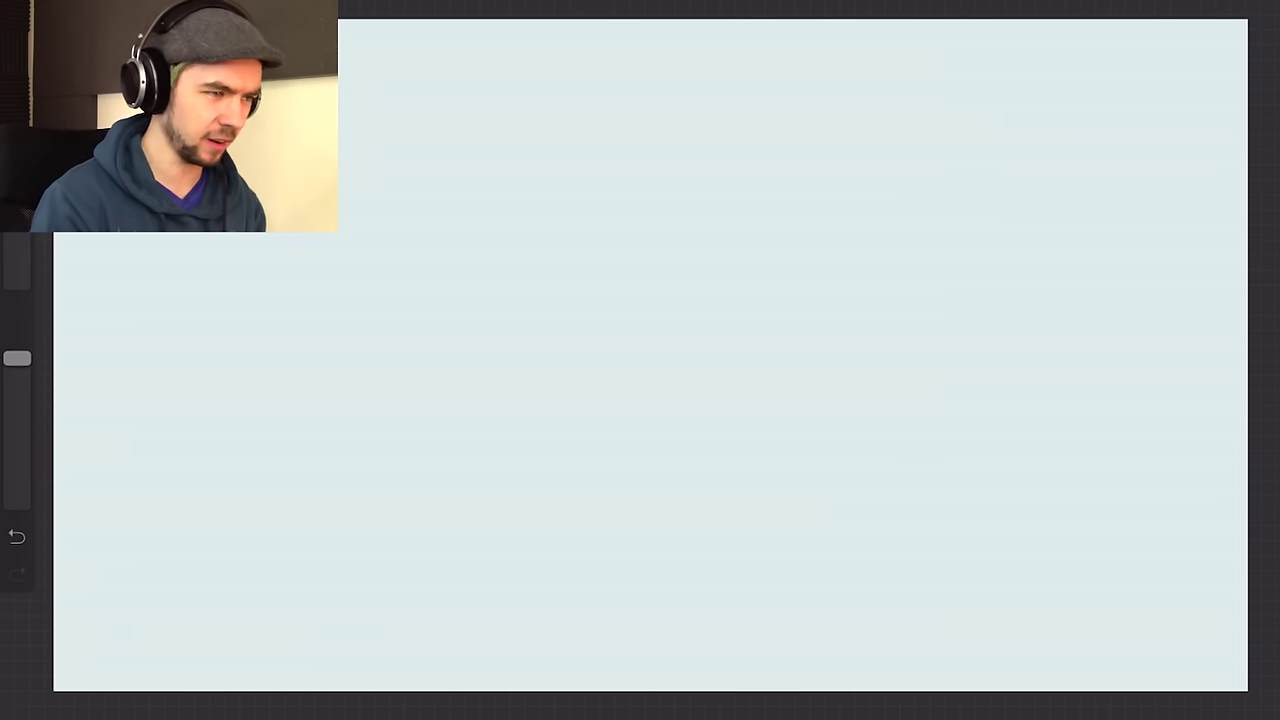
# Draw the skull's arched top and jaw outline, replacing a discarded cloud shape.
pyautogui.moveTo(288, 260)
pyautogui.mouseDown()
pyautogui.moveTo(571, 223)
pyautogui.moveTo(483, 314)
pyautogui.moveTo(503, 400)
pyautogui.moveTo(320, 322)
pyautogui.mouseUp()
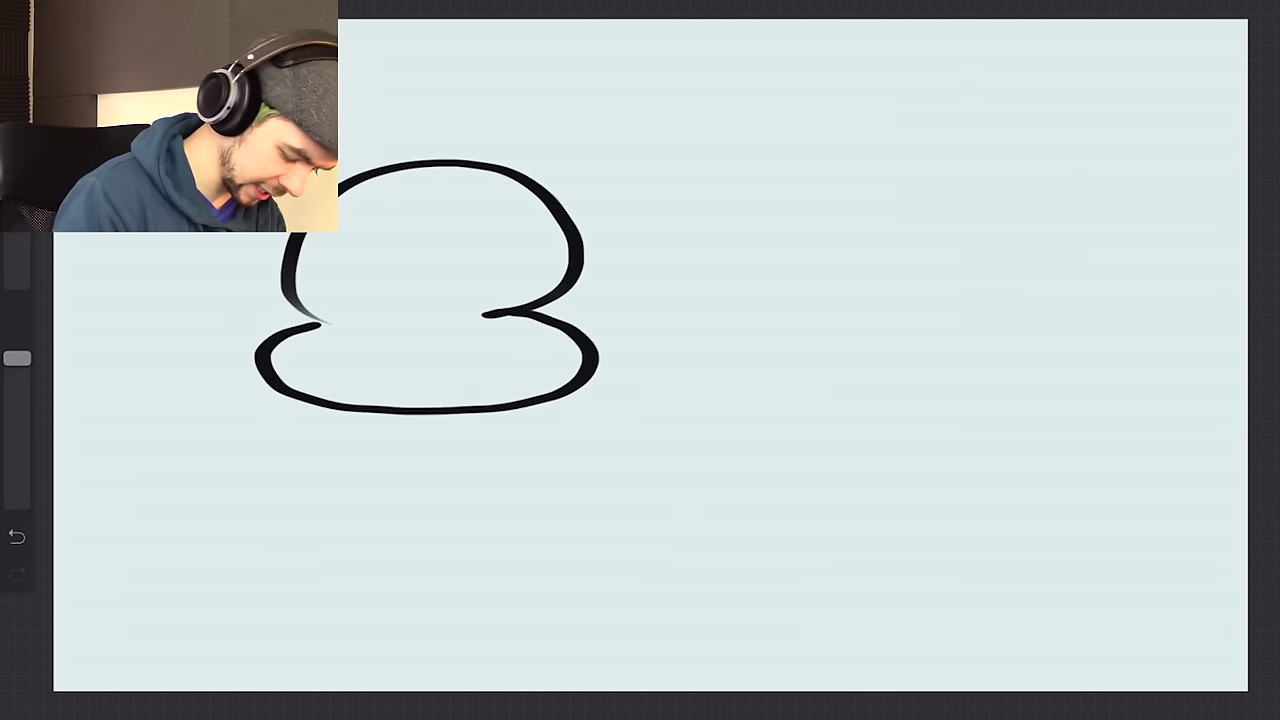
pyautogui.hotkey('ctrl', 'z')
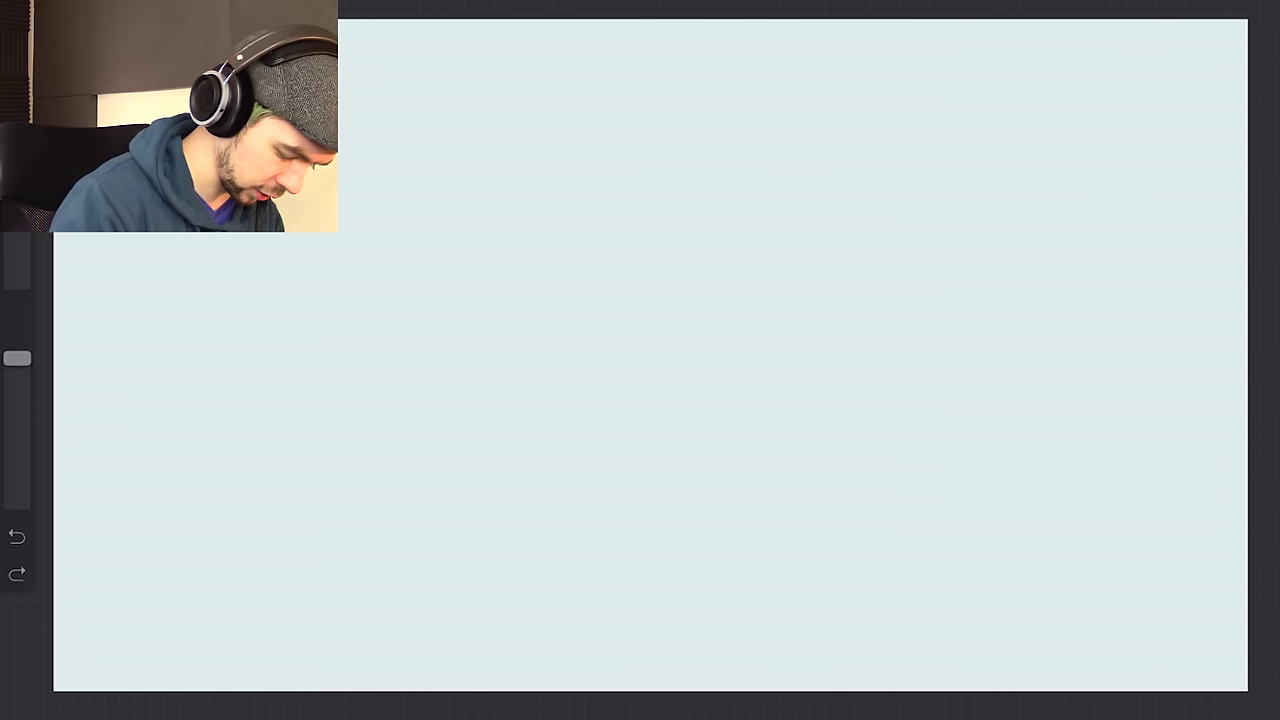
pyautogui.moveTo(330, 358)
pyautogui.mouseDown()
pyautogui.moveTo(409, 177)
pyautogui.moveTo(540, 326)
pyautogui.mouseUp()
pyautogui.moveTo(310, 378)
pyautogui.mouseDown()
pyautogui.moveTo(514, 380)
pyautogui.moveTo(530, 342)
pyautogui.mouseUp()
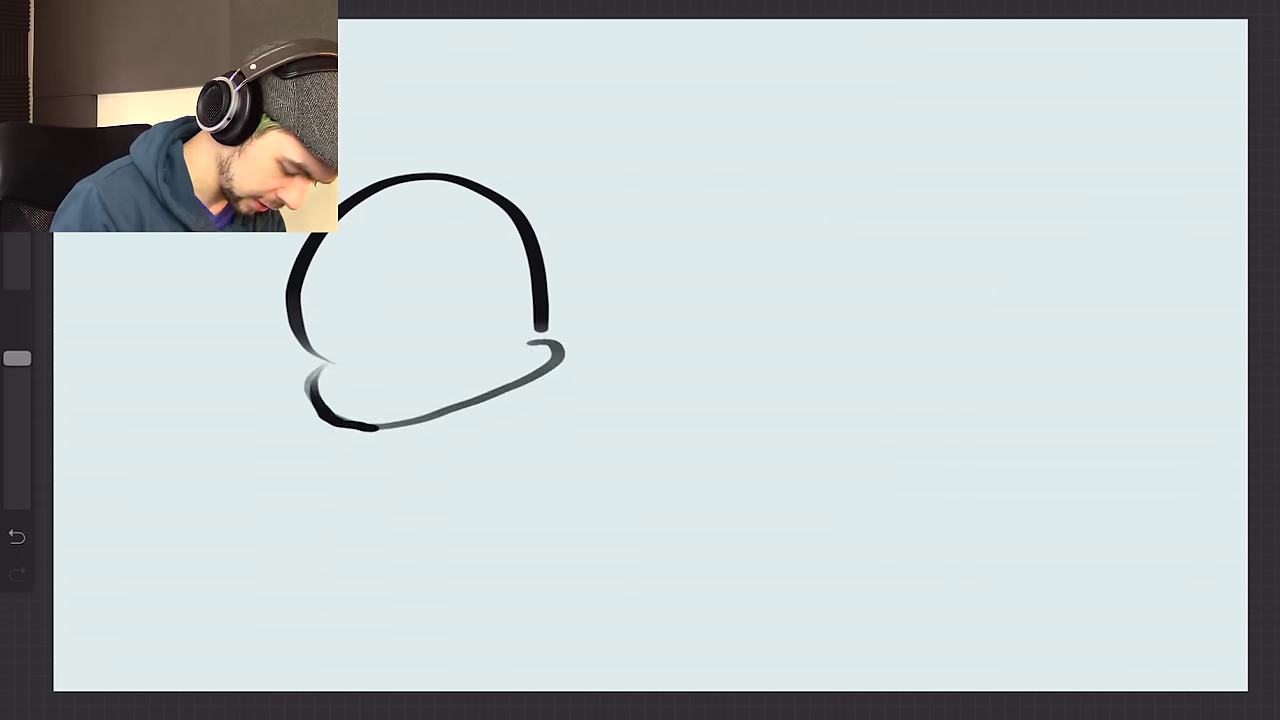
pyautogui.moveTo(362, 427); pyautogui.dragTo(415, 419)
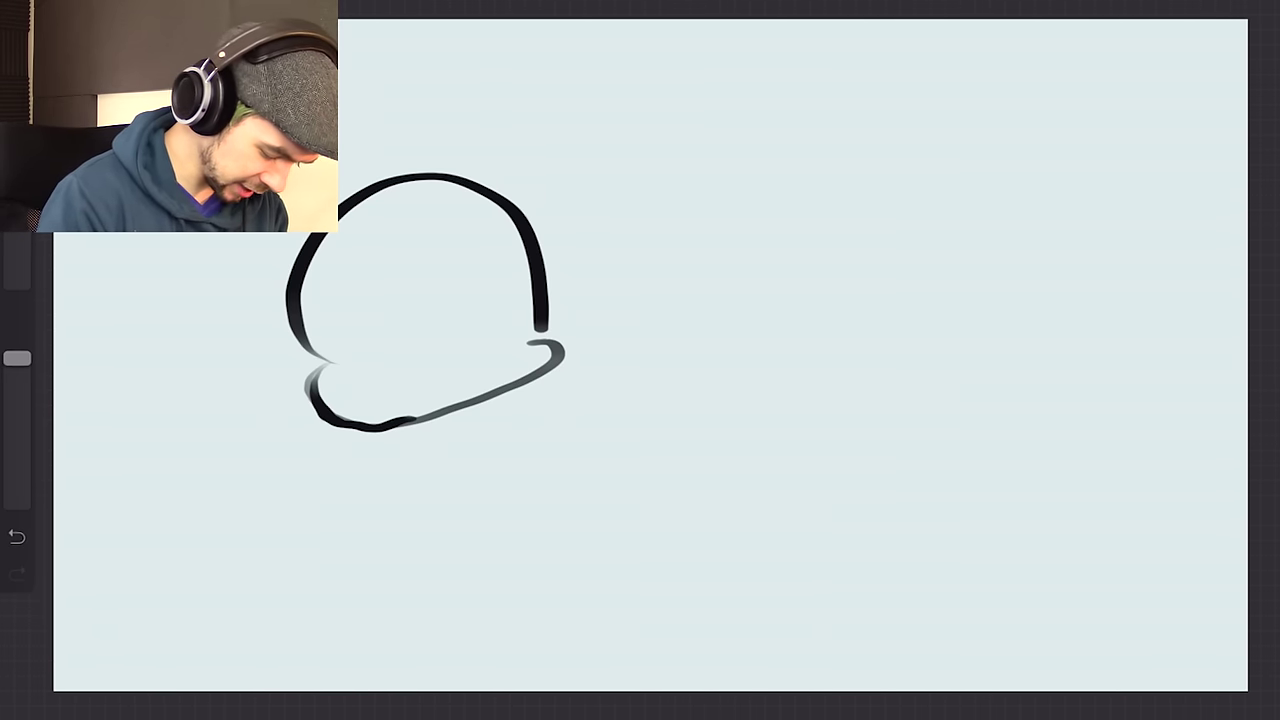
# Add the toothy grin, black eye sockets and nose to the skull.
pyautogui.moveTo(388, 344)
pyautogui.mouseDown()
pyautogui.moveTo(442, 392)
pyautogui.moveTo(482, 324)
pyautogui.moveTo(360, 345)
pyautogui.moveTo(384, 395)
pyautogui.mouseUp()
pyautogui.moveTo(412, 362); pyautogui.dragTo(410, 395)
pyautogui.moveTo(448, 348); pyautogui.dragTo(448, 378)
pyautogui.moveTo(484, 338)
pyautogui.mouseDown()
pyautogui.moveTo(484, 374)
pyautogui.moveTo(512, 356)
pyautogui.mouseUp()
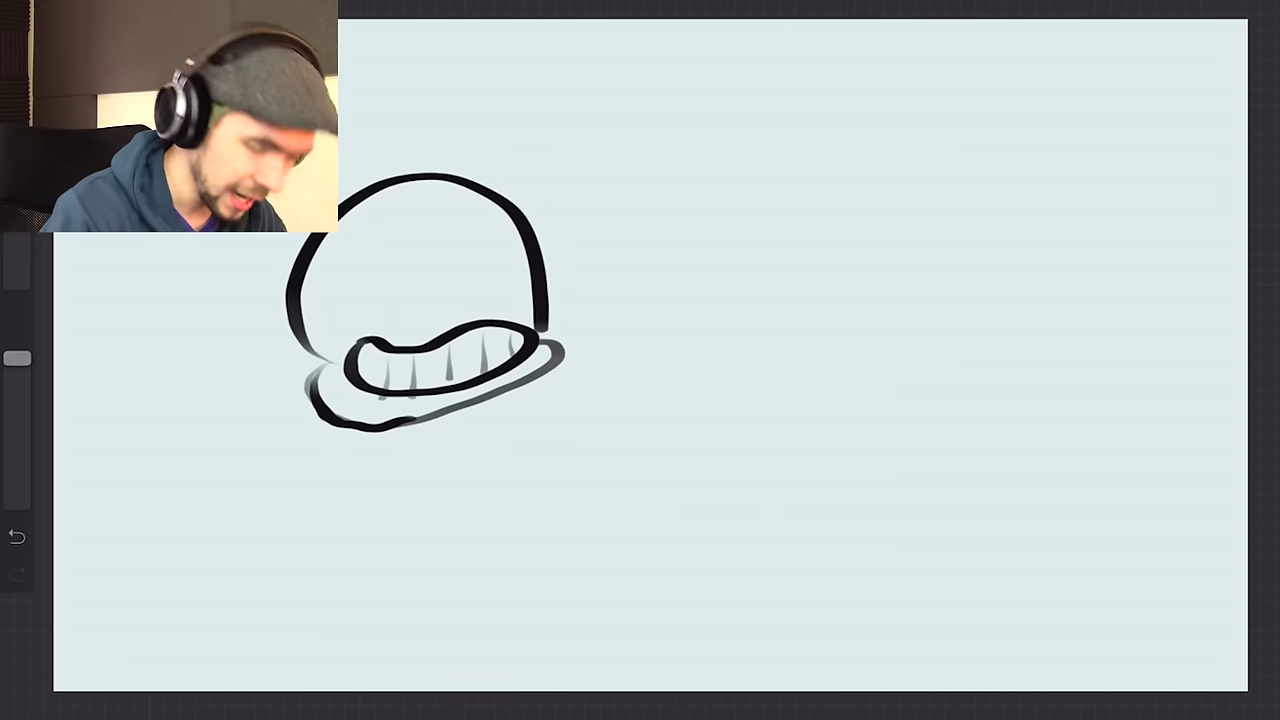
pyautogui.moveTo(360, 296)
pyautogui.mouseDown()
pyautogui.moveTo(400, 294)
pyautogui.moveTo(338, 305)
pyautogui.mouseUp()
pyautogui.moveTo(460, 291); pyautogui.dragTo(512, 288)
pyautogui.moveTo(420, 304)
pyautogui.mouseDown()
pyautogui.moveTo(428, 318)
pyautogui.moveTo(444, 312)
pyautogui.mouseUp()
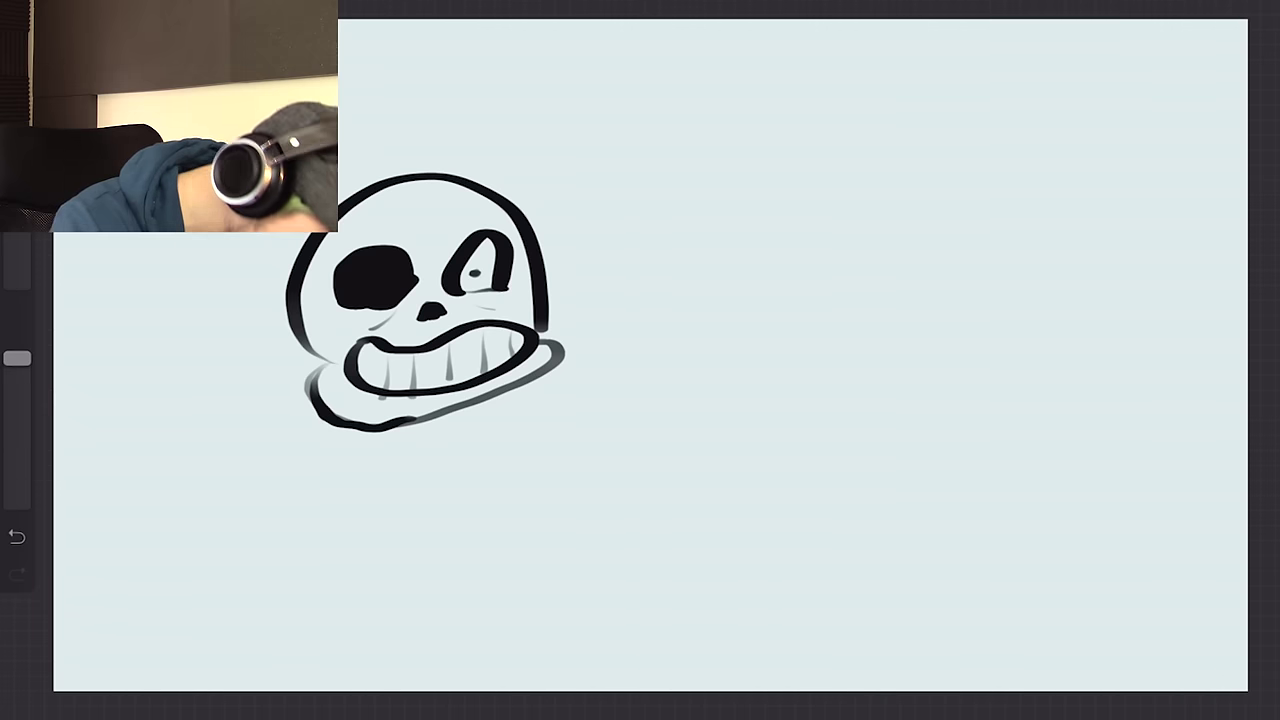
# Set the colour to a muted red.
pyautogui.click(1261, 10)
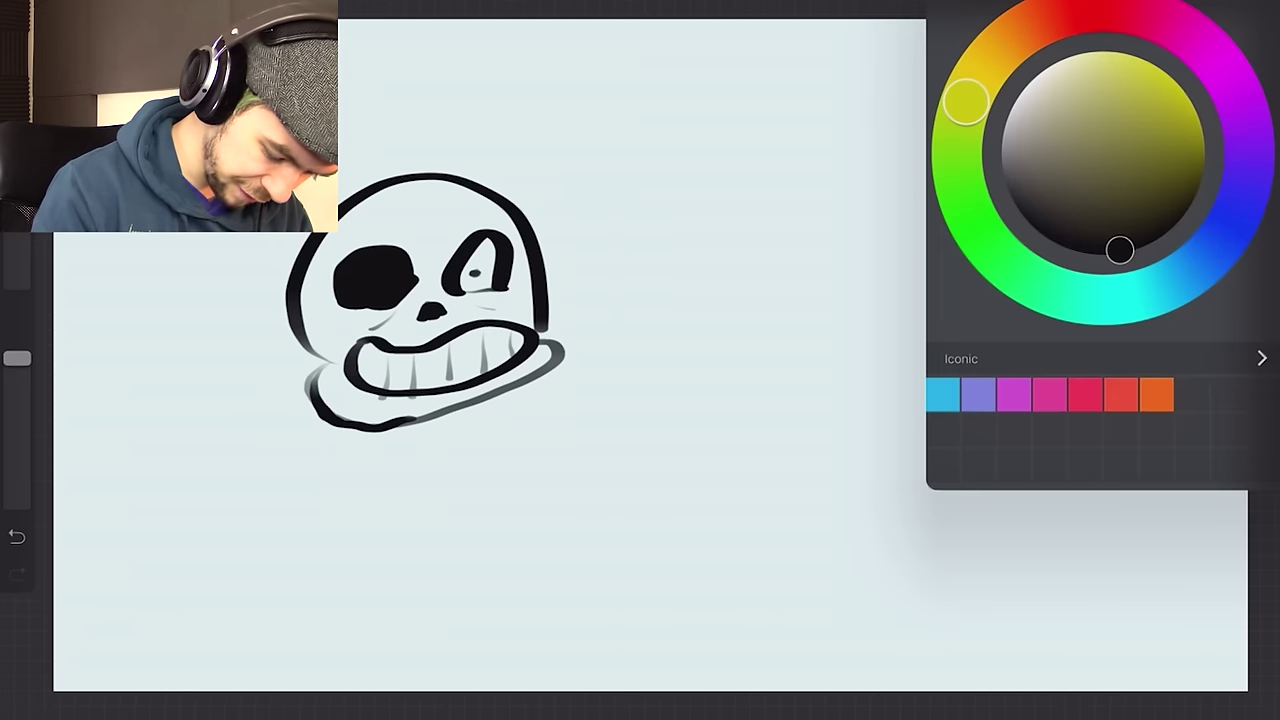
pyautogui.moveTo(965, 100); pyautogui.dragTo(1092, 12)
pyautogui.click(1125, 120)
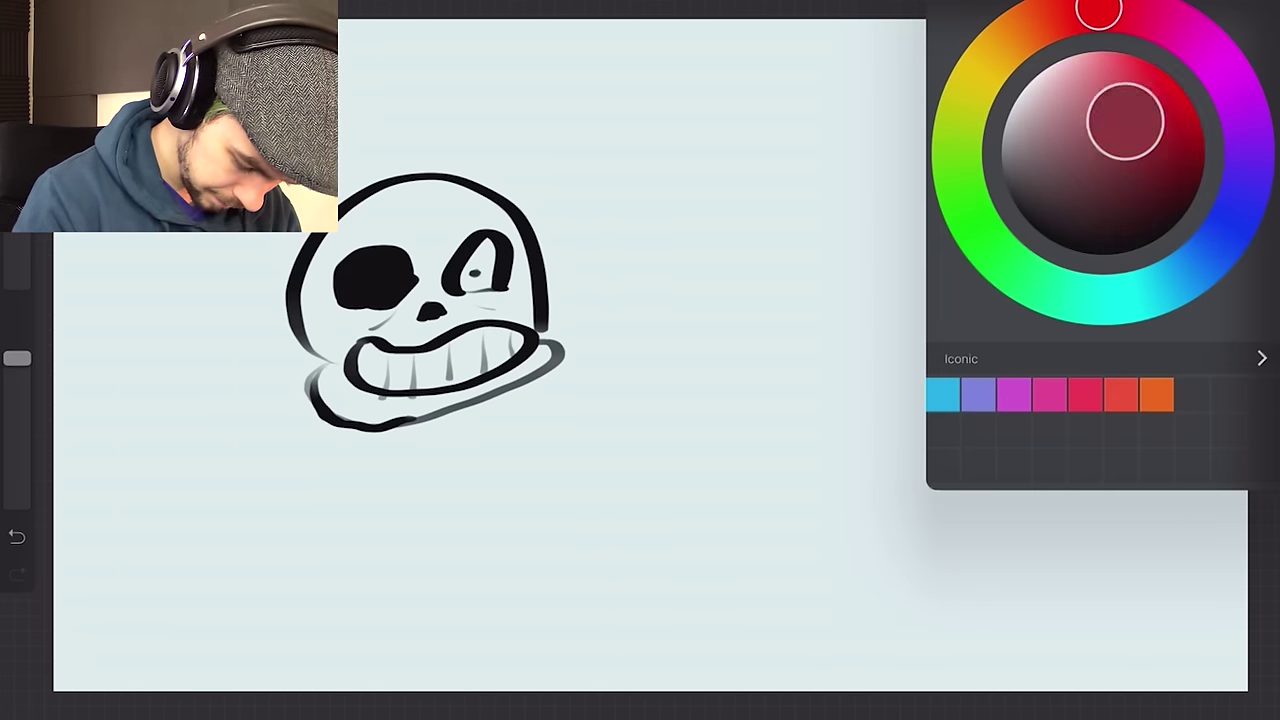
pyautogui.click(1261, 10)
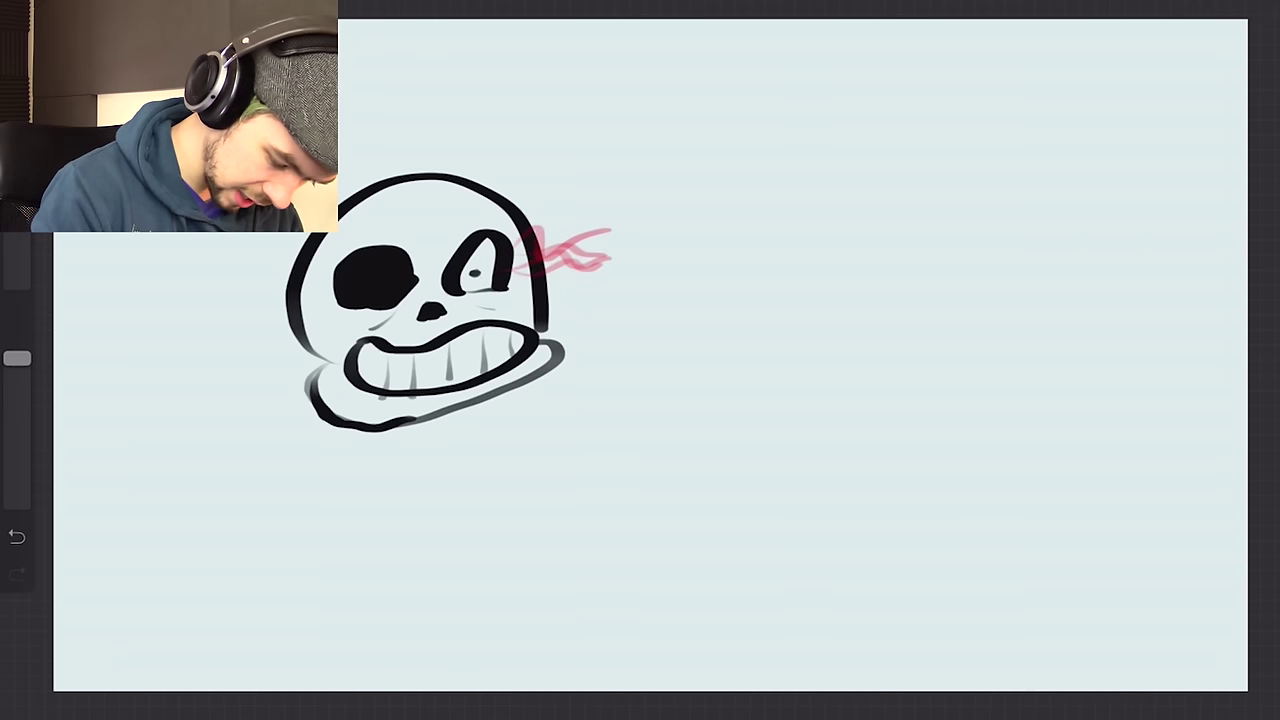
# Switch to yellow-green and draw flame wisps beside the skull's right eye.
pyautogui.click(1261, 10)
pyautogui.click(957, 138)
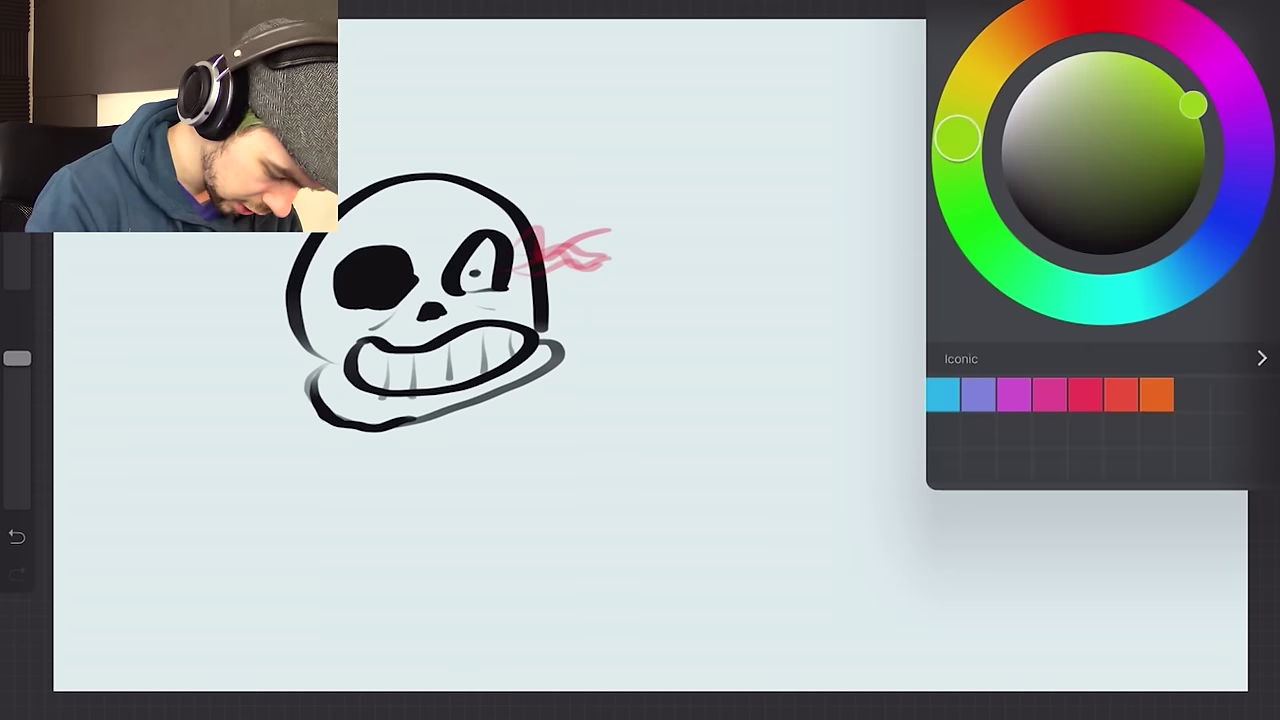
pyautogui.moveTo(532, 258); pyautogui.dragTo(608, 252)
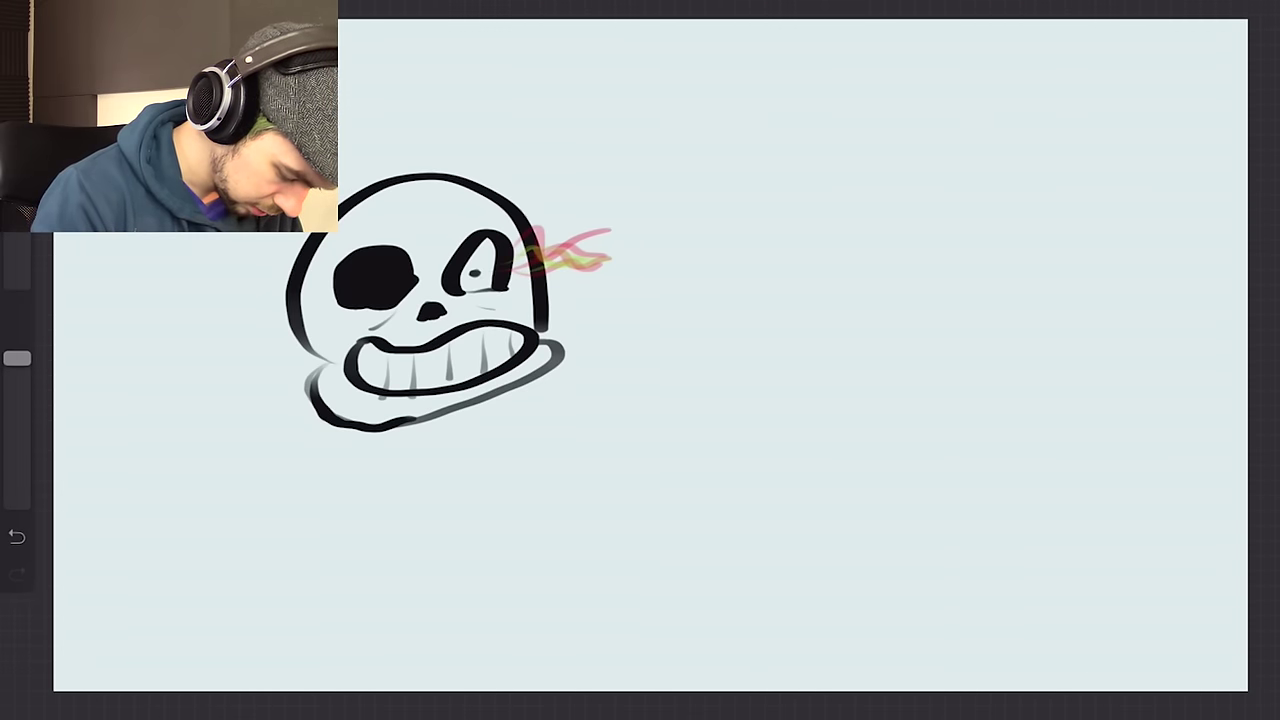
pyautogui.moveTo(528, 256); pyautogui.dragTo(620, 236)
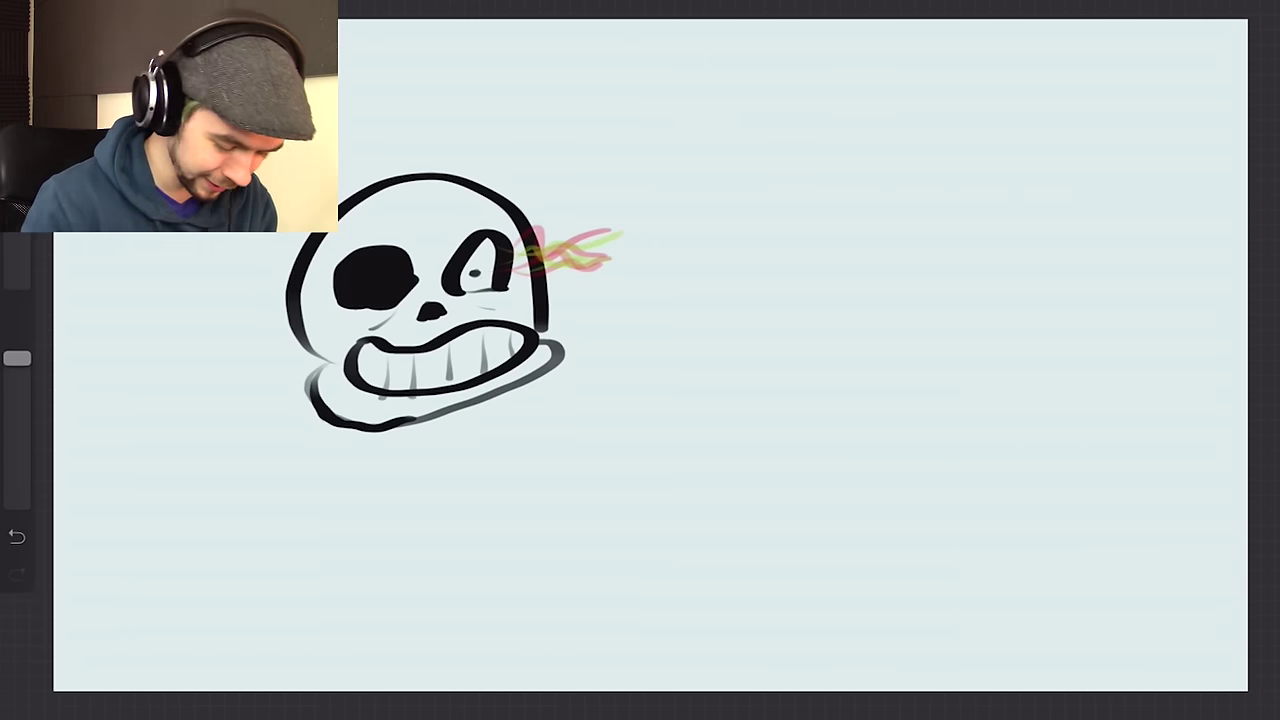
pyautogui.click(1226, 9)
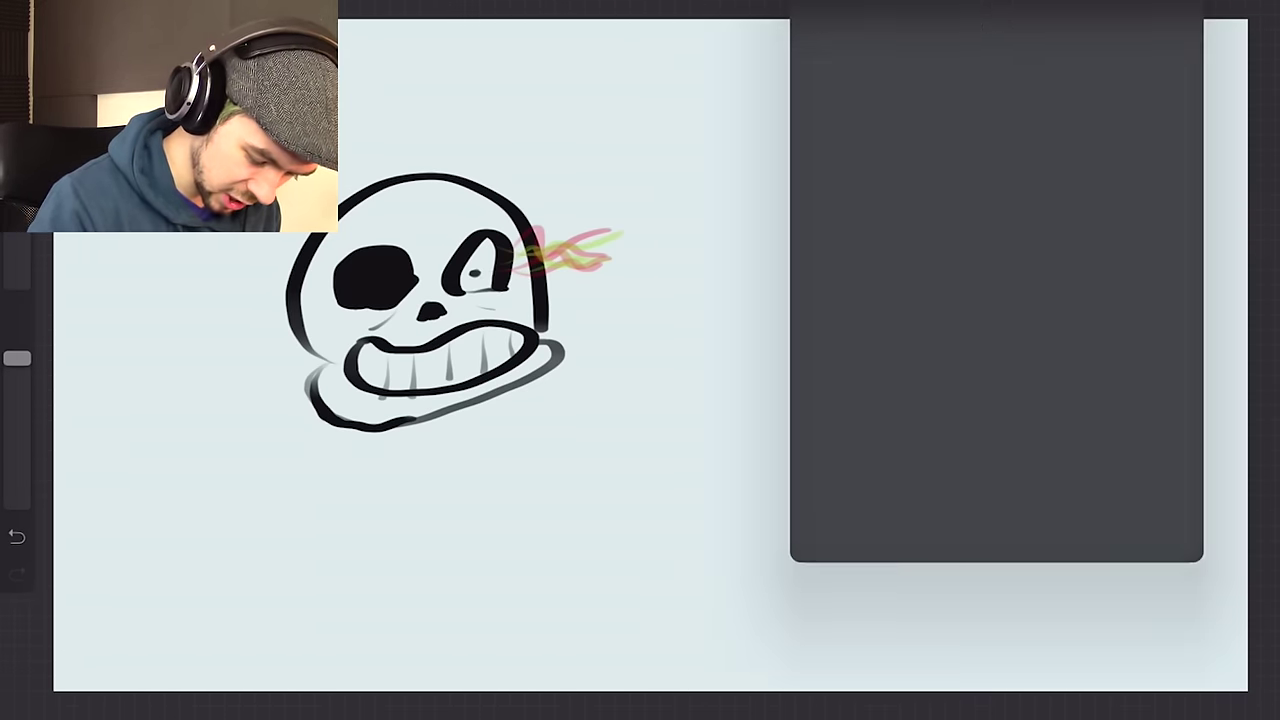
# Select the Calligraphy Pen and remove the green test marks.
pyautogui.click(1100, 500)
pyautogui.moveTo(112, 465); pyautogui.dragTo(112, 610)
pyautogui.hotkey('ctrl', 'z')
pyautogui.hotkey('ctrl', 'z')
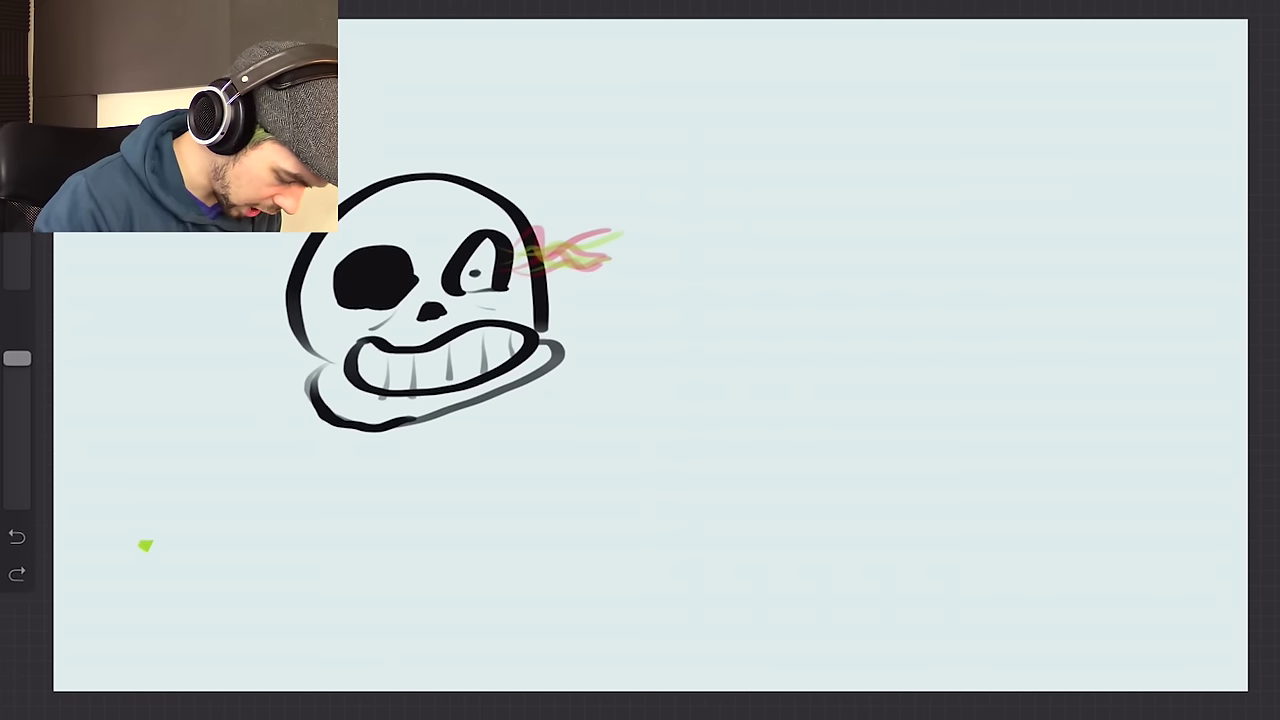
pyautogui.click(1236, 8)
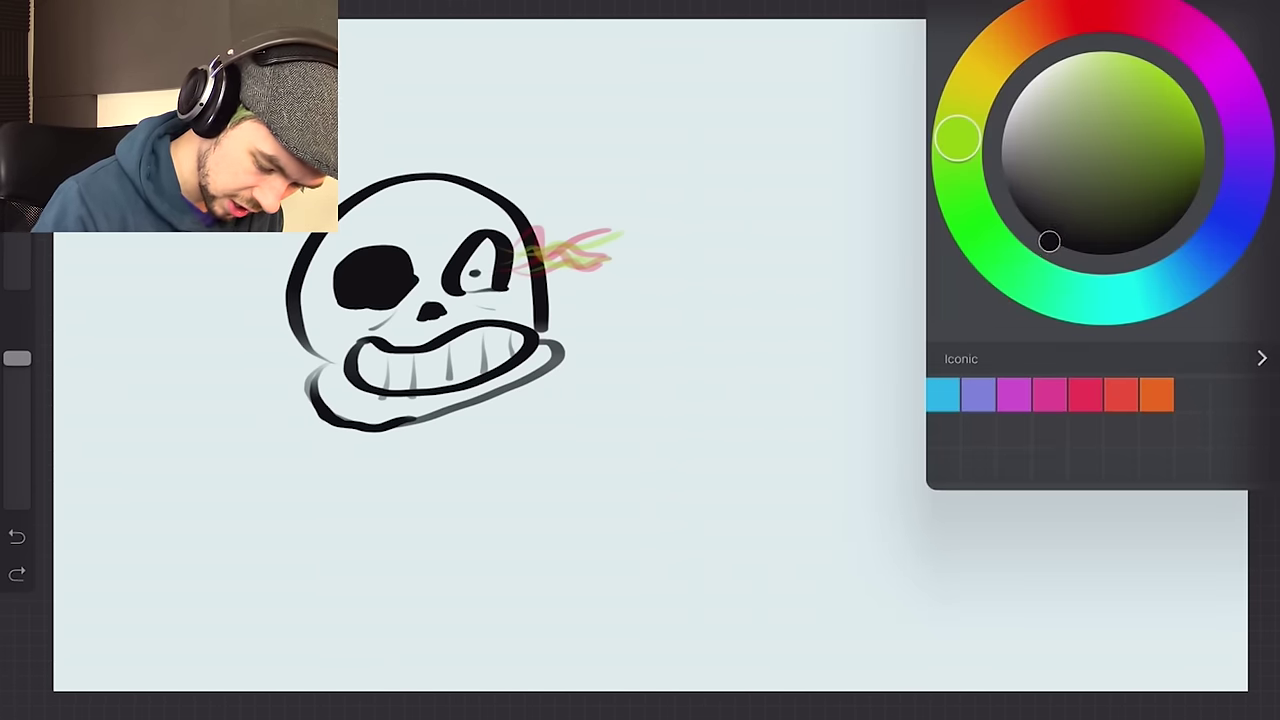
pyautogui.click(1236, 8)
# Hand-letter 'BadTime!' in bold black beneath the skull.
pyautogui.moveTo(128, 472)
pyautogui.mouseDown()
pyautogui.moveTo(115, 598)
pyautogui.moveTo(130, 615)
pyautogui.mouseUp()
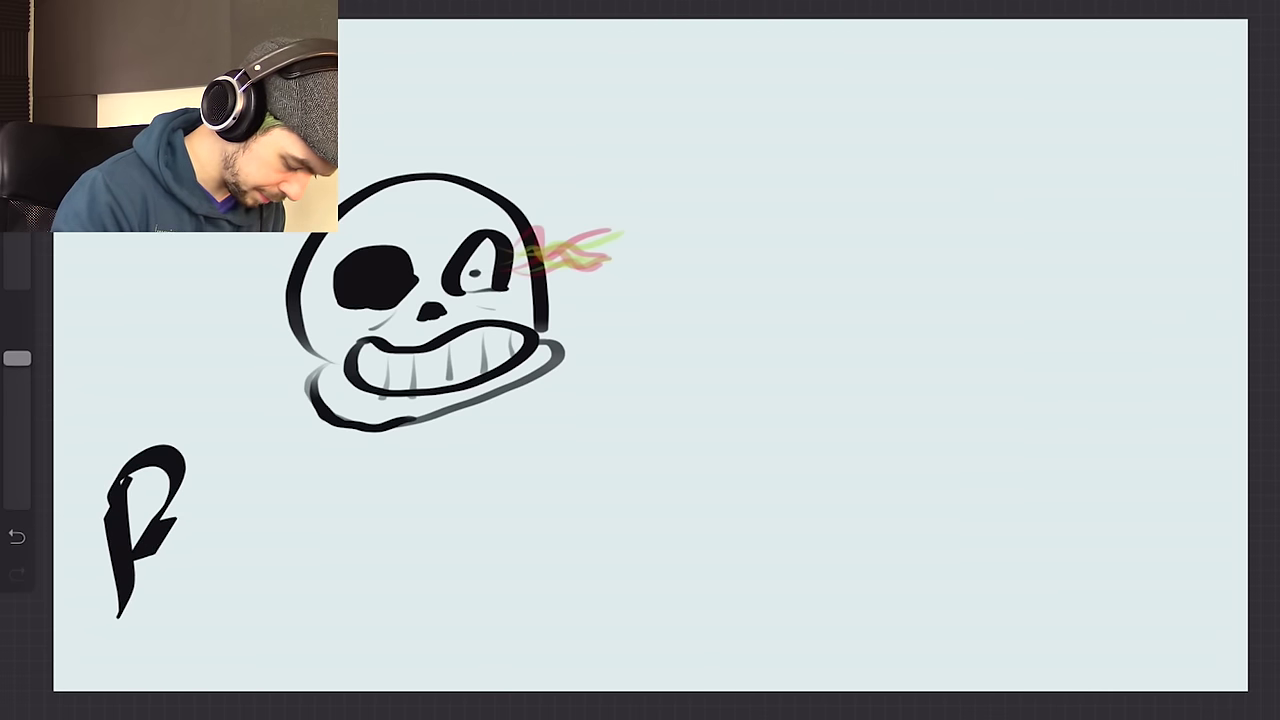
pyautogui.moveTo(240, 545); pyautogui.dragTo(250, 615)
pyautogui.moveTo(305, 455); pyautogui.dragTo(300, 610)
pyautogui.moveTo(375, 486); pyautogui.dragTo(372, 612)
pyautogui.moveTo(315, 550); pyautogui.dragTo(435, 442)
pyautogui.moveTo(440, 545); pyautogui.dragTo(412, 615)
pyautogui.moveTo(438, 500); pyautogui.dragTo(415, 540)
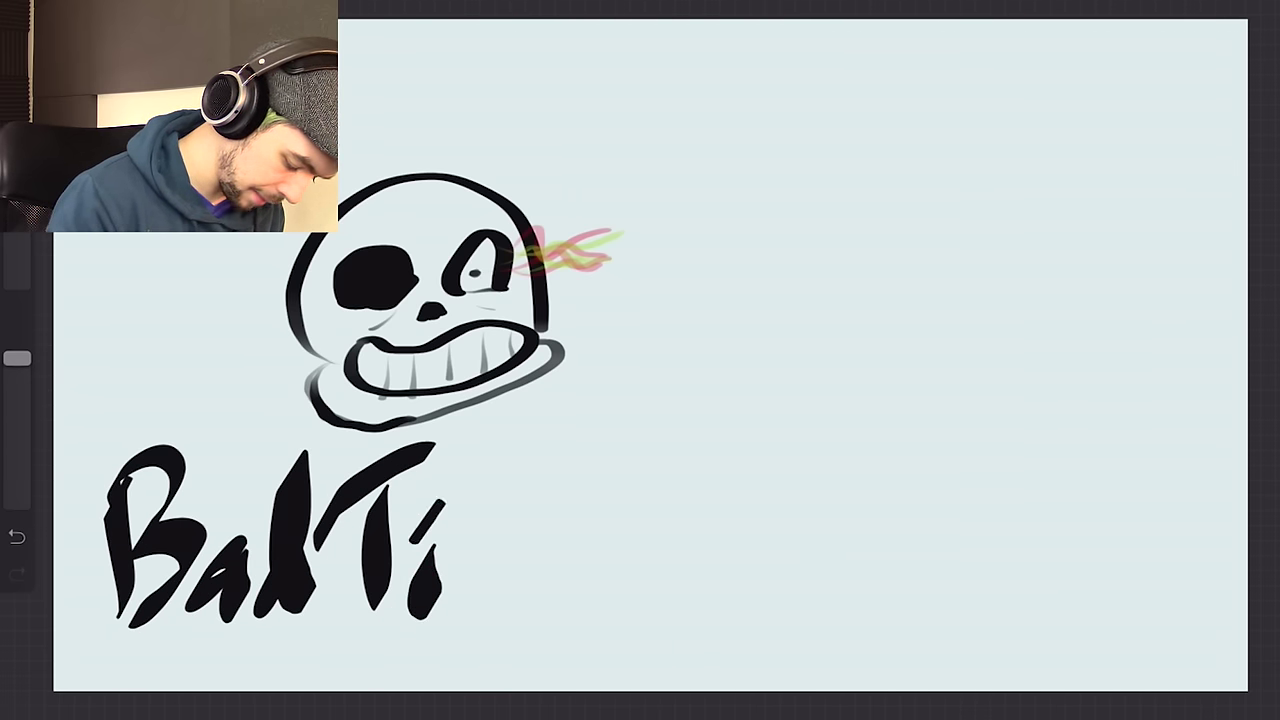
pyautogui.moveTo(452, 600); pyautogui.dragTo(545, 530)
pyautogui.moveTo(525, 605); pyautogui.dragTo(648, 458)
pyautogui.moveTo(644, 596); pyautogui.dragTo(618, 633)
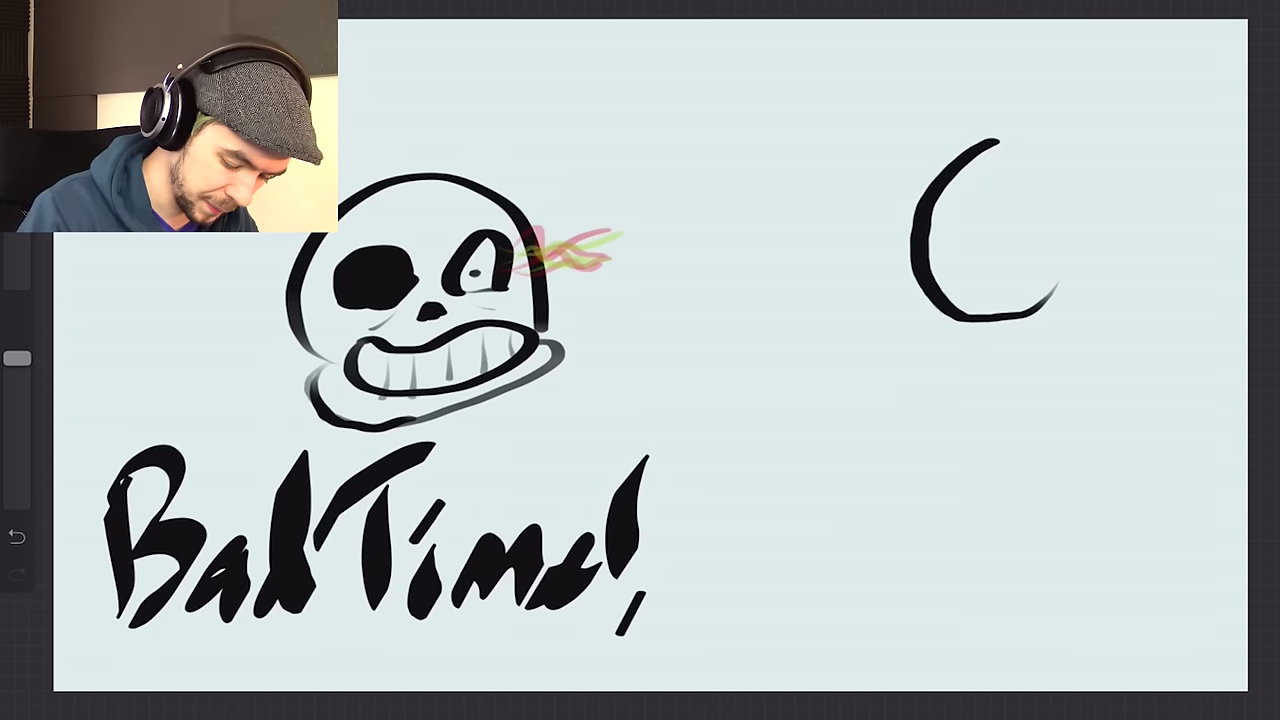
# Draw a 9 on the right side, then undo it.
pyautogui.moveTo(1110, 210)
pyautogui.mouseDown()
pyautogui.moveTo(1092, 400)
pyautogui.moveTo(932, 437)
pyautogui.mouseUp()
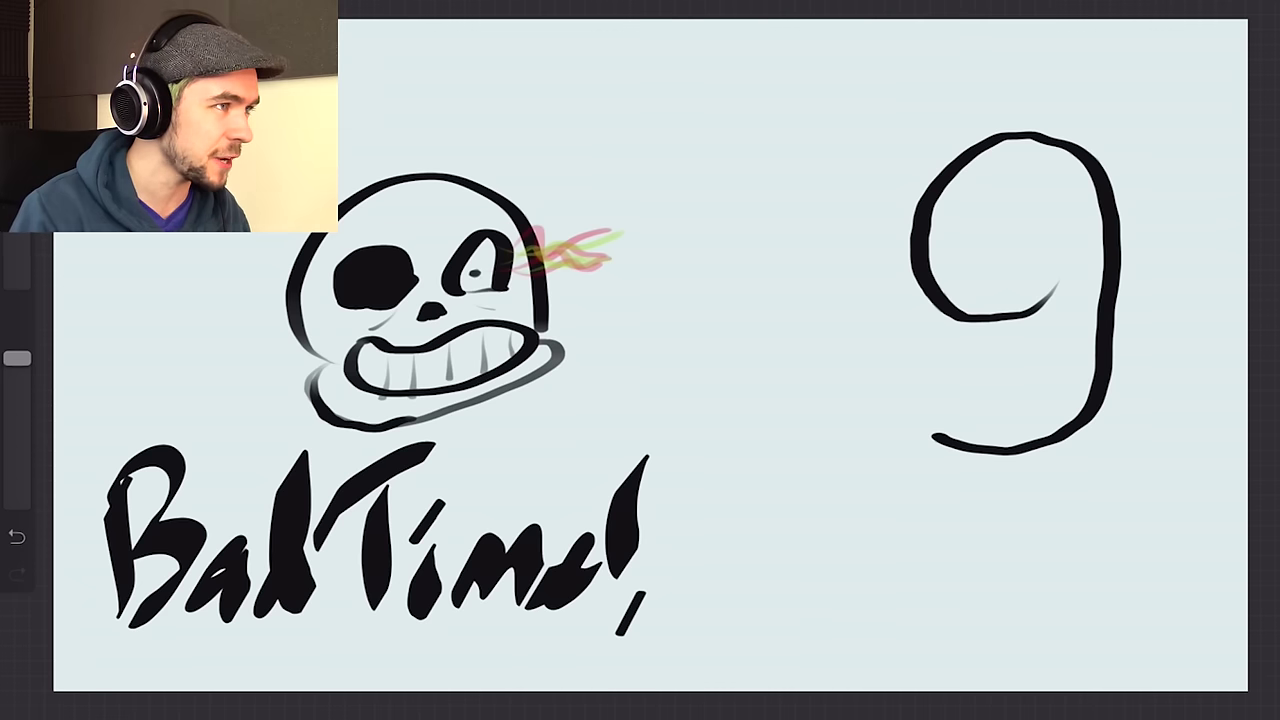
pyautogui.moveTo(932, 425); pyautogui.dragTo(1007, 433)
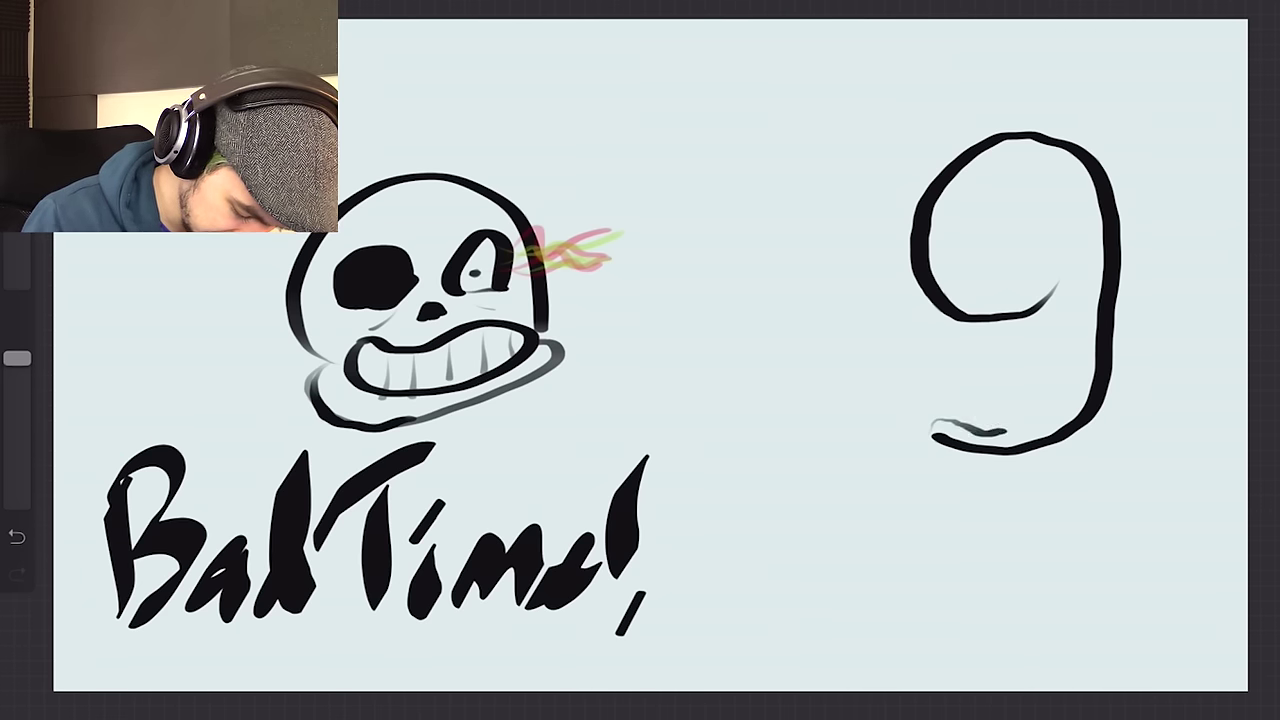
pyautogui.moveTo(930, 424); pyautogui.dragTo(1038, 437)
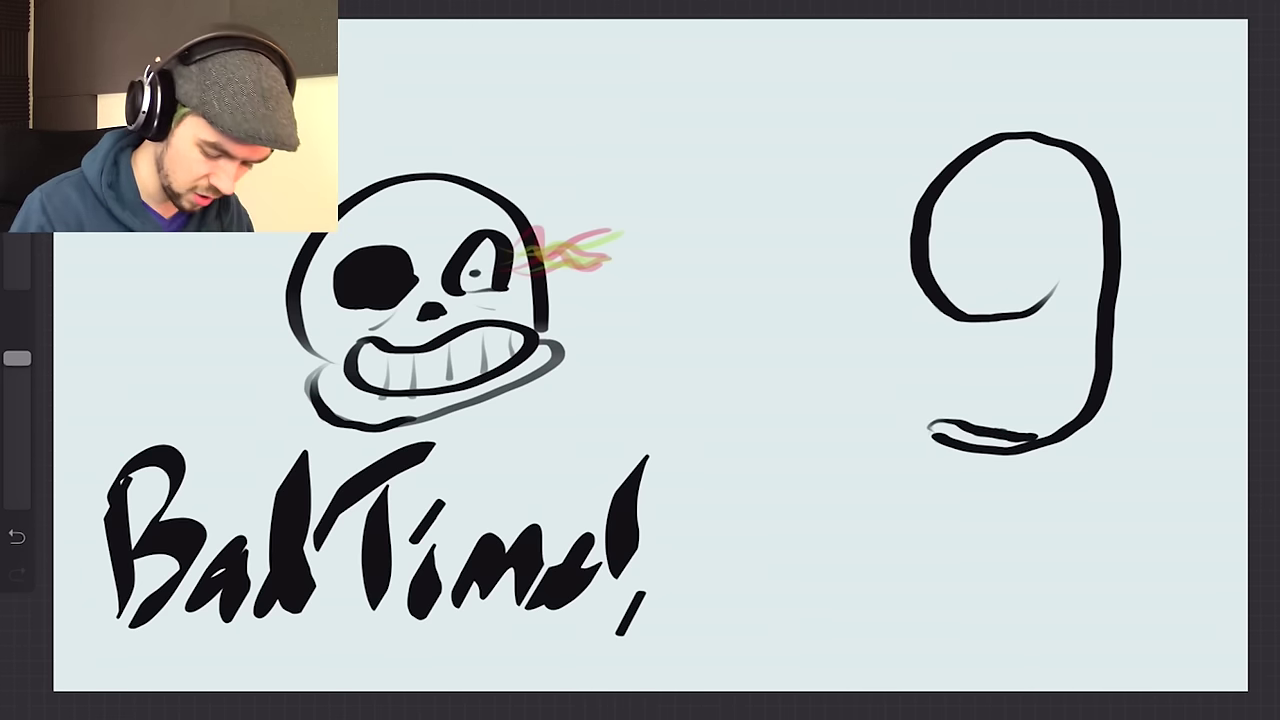
pyautogui.hotkey('ctrl', 'z')
pyautogui.hotkey('ctrl', 'z')
pyautogui.hotkey('ctrl', 'z')
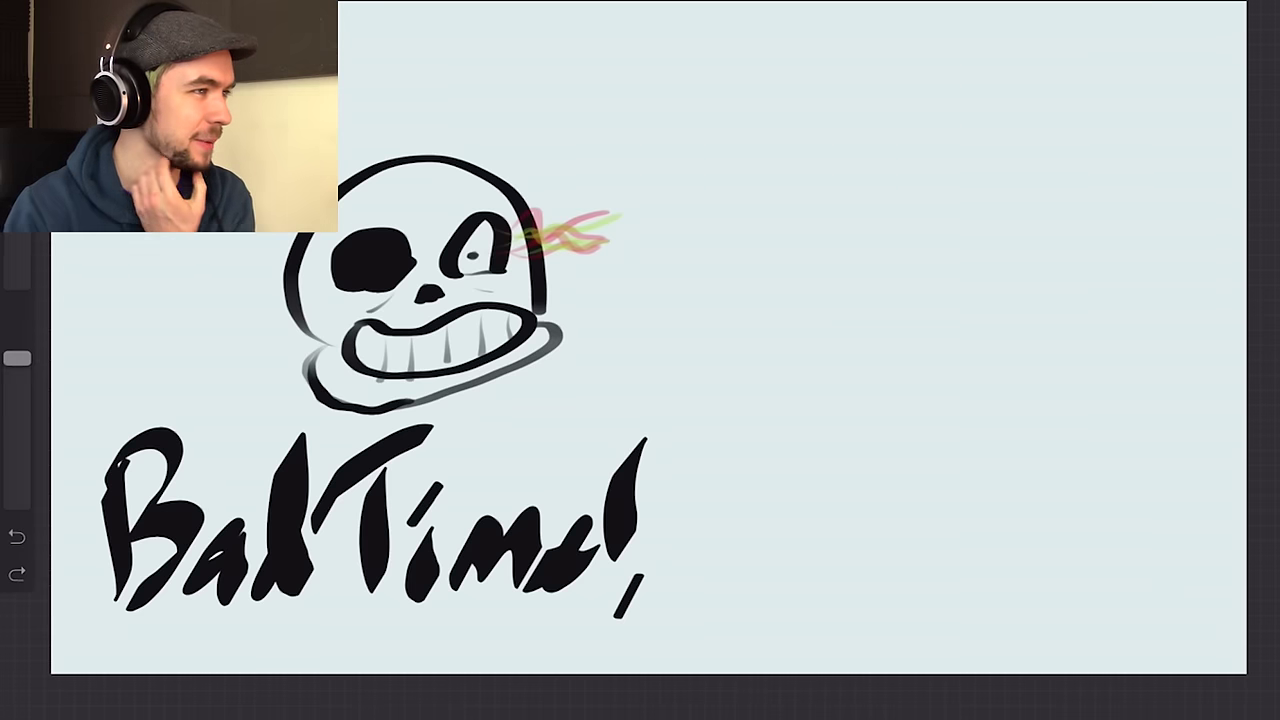
# Restore the tall toothy skull on the right and switch to the Calligraphy Pen brush.
pyautogui.hotkey('ctrl', 'shift', 'z')
pyautogui.hotkey('ctrl', 'shift', 'z')
pyautogui.hotkey('ctrl', 'shift', 'z')
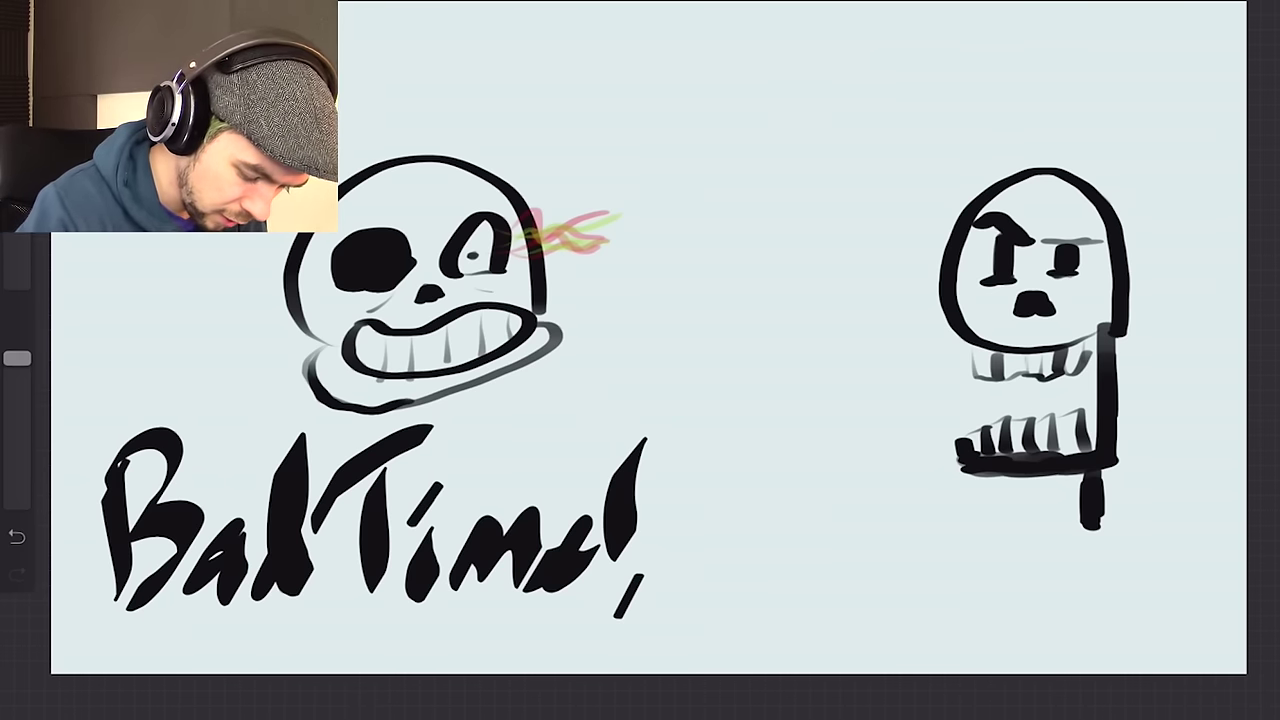
pyautogui.click(1150, 5)
pyautogui.click(1129, 486)
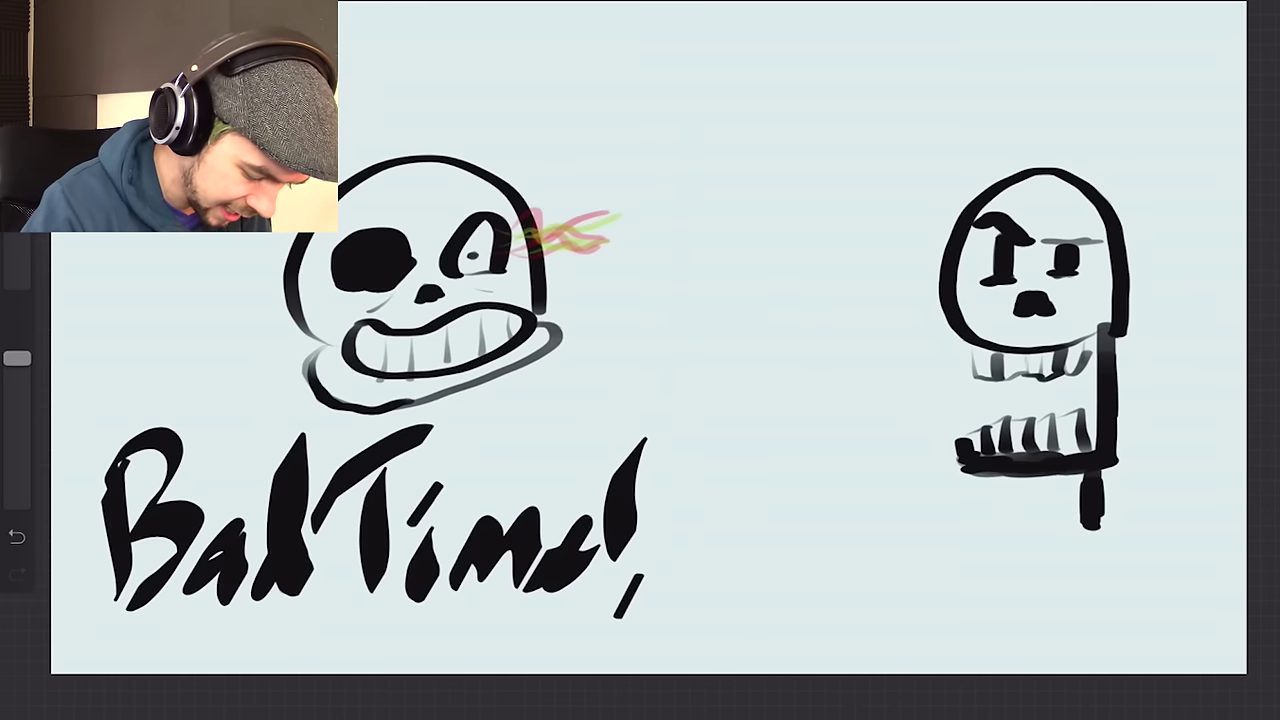
pyautogui.click(1150, 5)
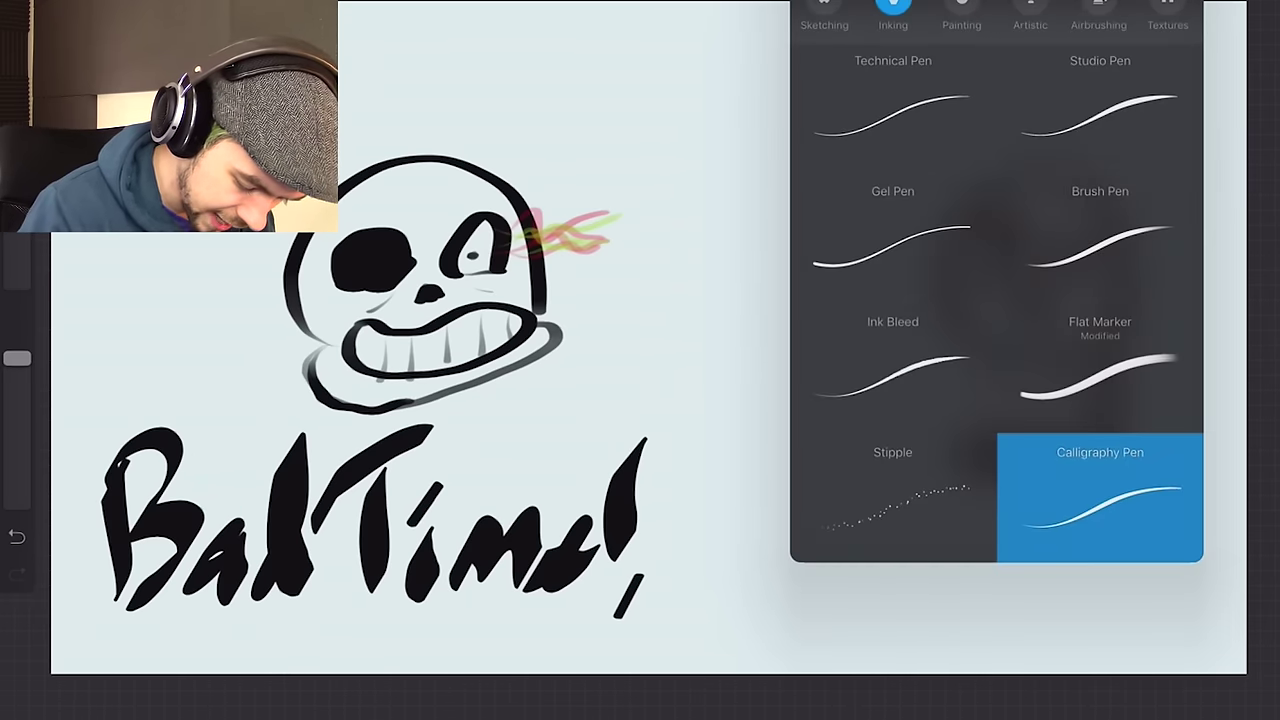
pyautogui.click(1097, 229)
pyautogui.click(1150, 5)
pyautogui.click(1255, 5)
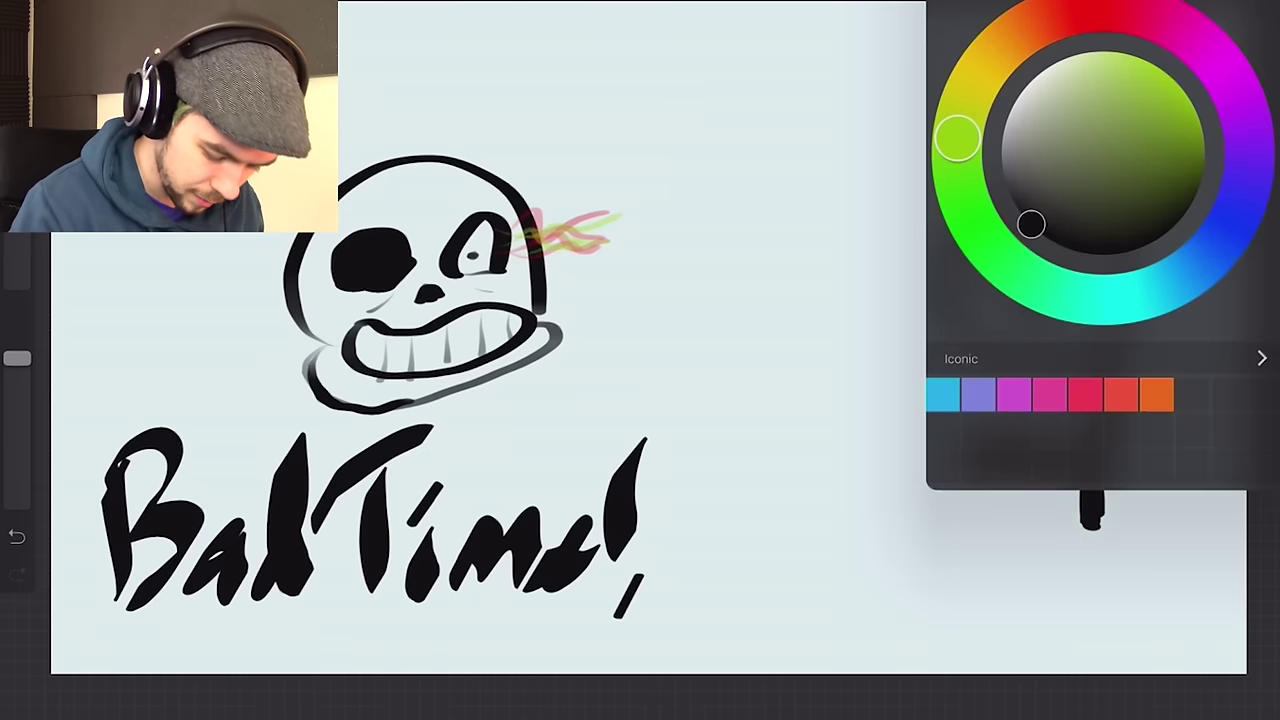
# Paint a light green plate with a red dot, then letter text beside BadTime! in Calligraphy Pen.
pyautogui.moveTo(1031, 224)
pyautogui.mouseDown()
pyautogui.moveTo(1135, 57)
pyautogui.moveTo(1086, 34)
pyautogui.moveTo(1073, 54)
pyautogui.mouseUp()
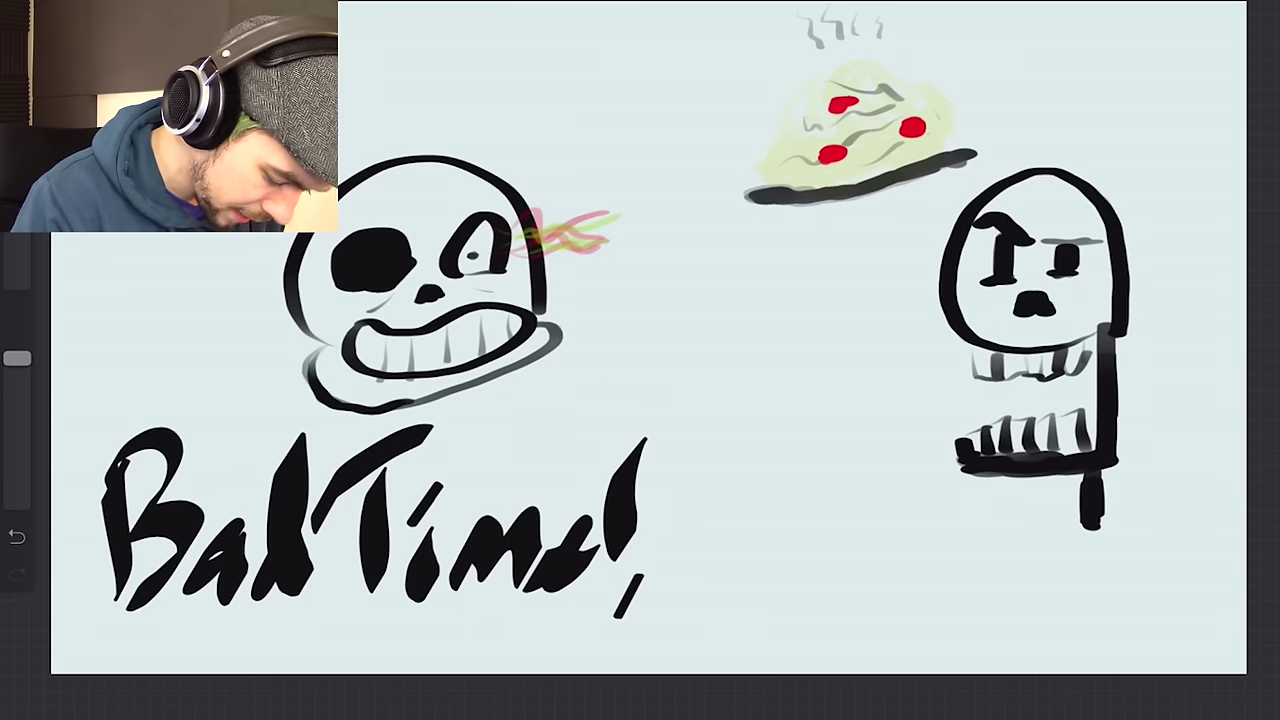
pyautogui.click(891, 93)
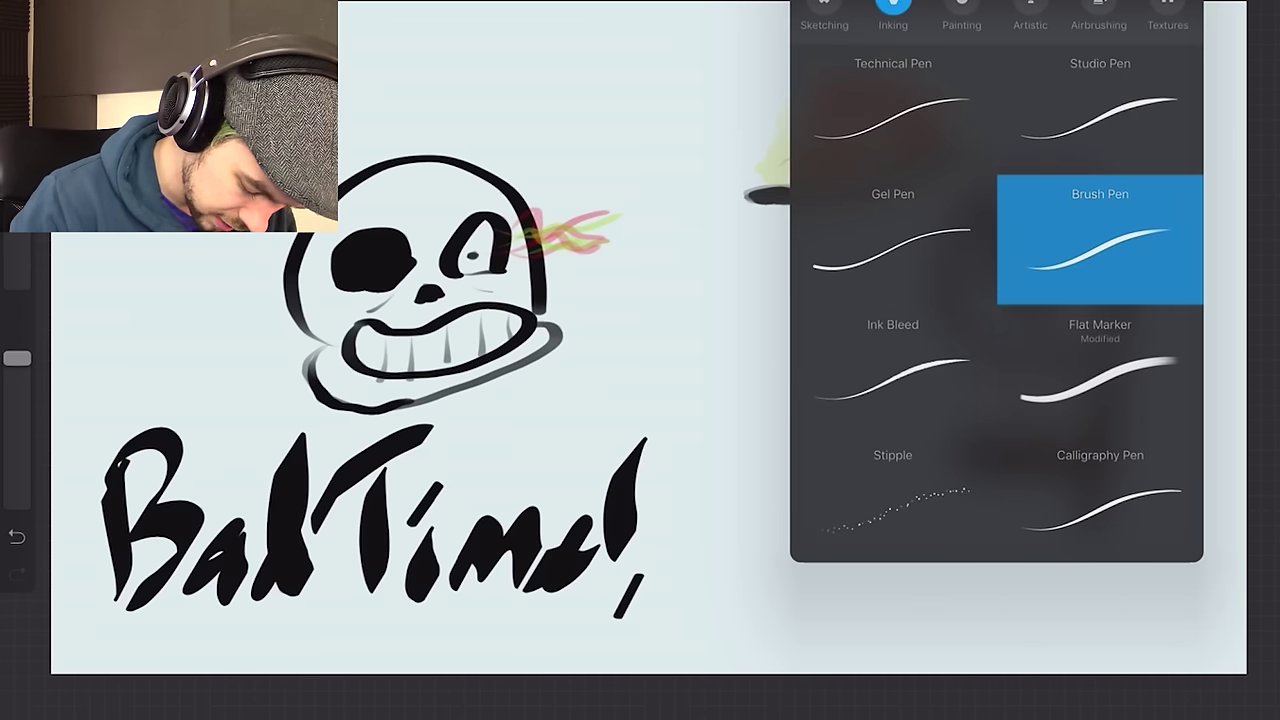
pyautogui.click(1100, 490)
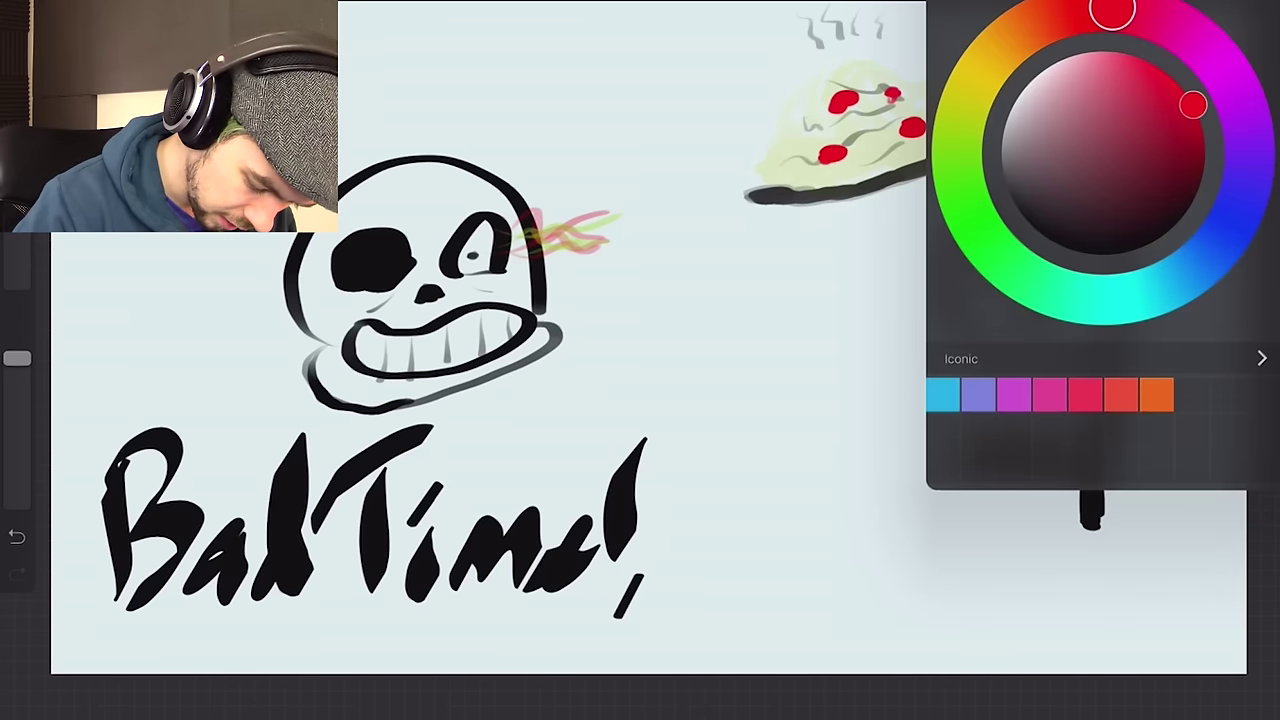
pyautogui.click(1166, 226)
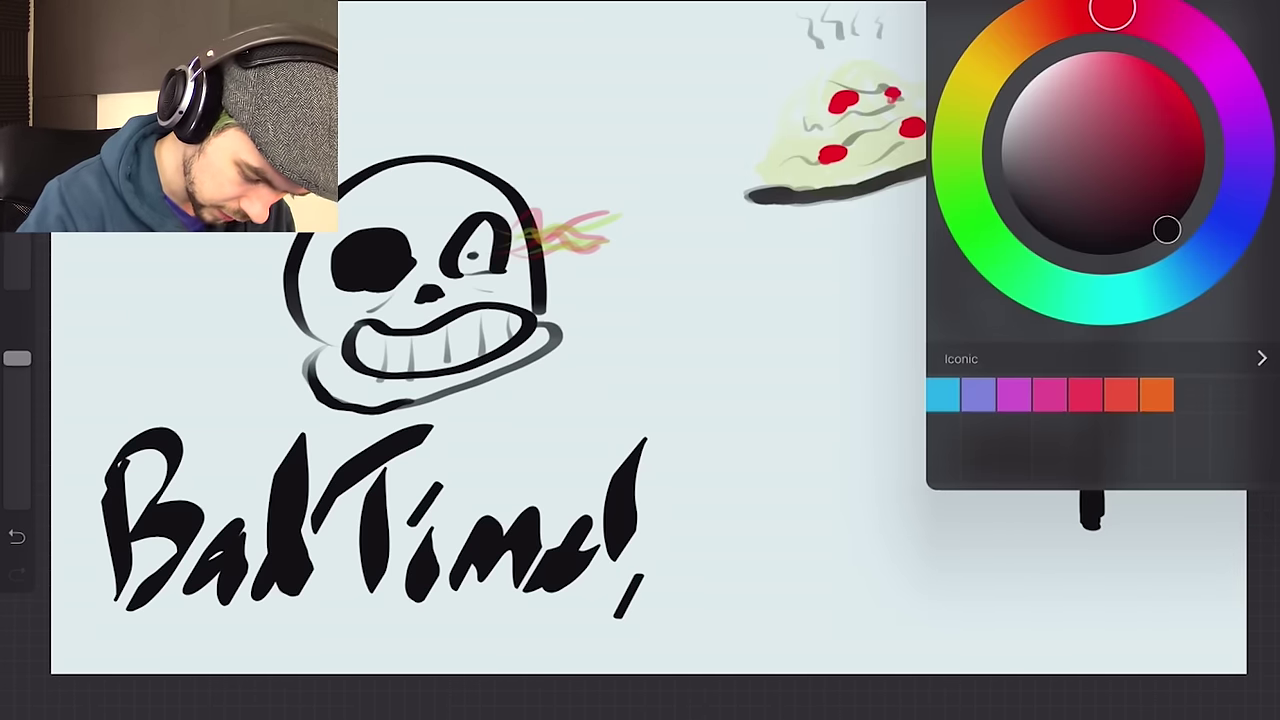
pyautogui.moveTo(716, 654); pyautogui.dragTo(812, 463)
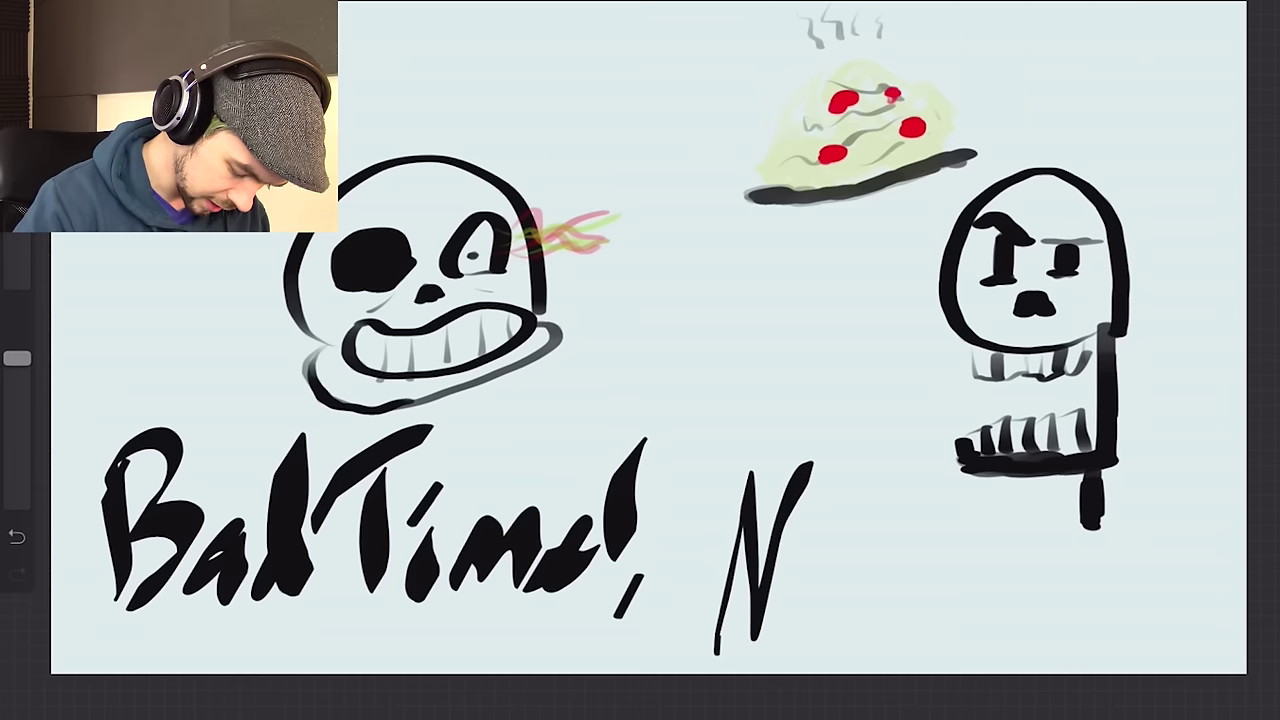
pyautogui.moveTo(906, 600); pyautogui.dragTo(950, 630)
pyautogui.moveTo(1018, 490)
pyautogui.mouseDown()
pyautogui.moveTo(998, 622)
pyautogui.moveTo(1040, 640)
pyautogui.mouseUp()
pyautogui.moveTo(1050, 556); pyautogui.dragTo(1086, 632)
pyautogui.moveTo(1062, 580); pyautogui.dragTo(1106, 638)
pyautogui.moveTo(1132, 485); pyautogui.dragTo(1148, 640)
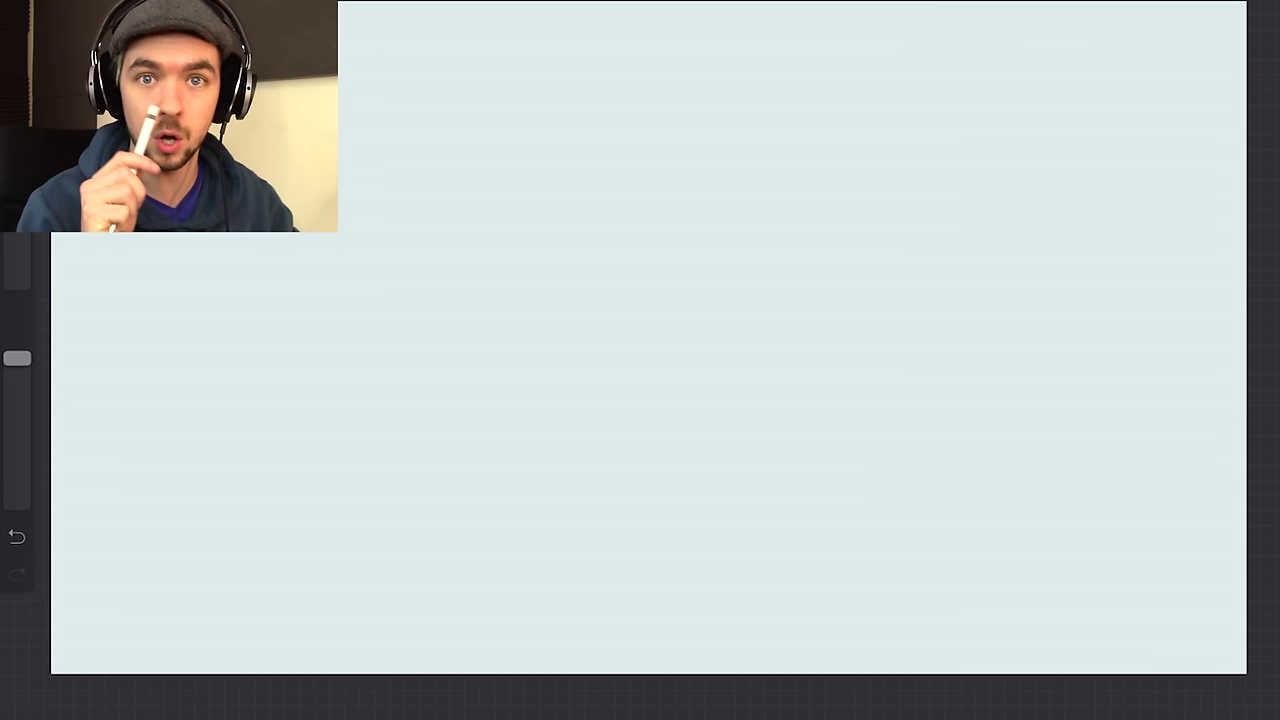
# Paint a blue sky wash across the whole canvas, adjusting brush opacity around 8%.
pyautogui.moveTo(1200, 150)
pyautogui.mouseDown()
pyautogui.moveTo(1150, 330)
pyautogui.moveTo(950, 390)
pyautogui.moveTo(600, 420)
pyautogui.moveTo(300, 380)
pyautogui.moveTo(70, 270)
pyautogui.mouseUp()
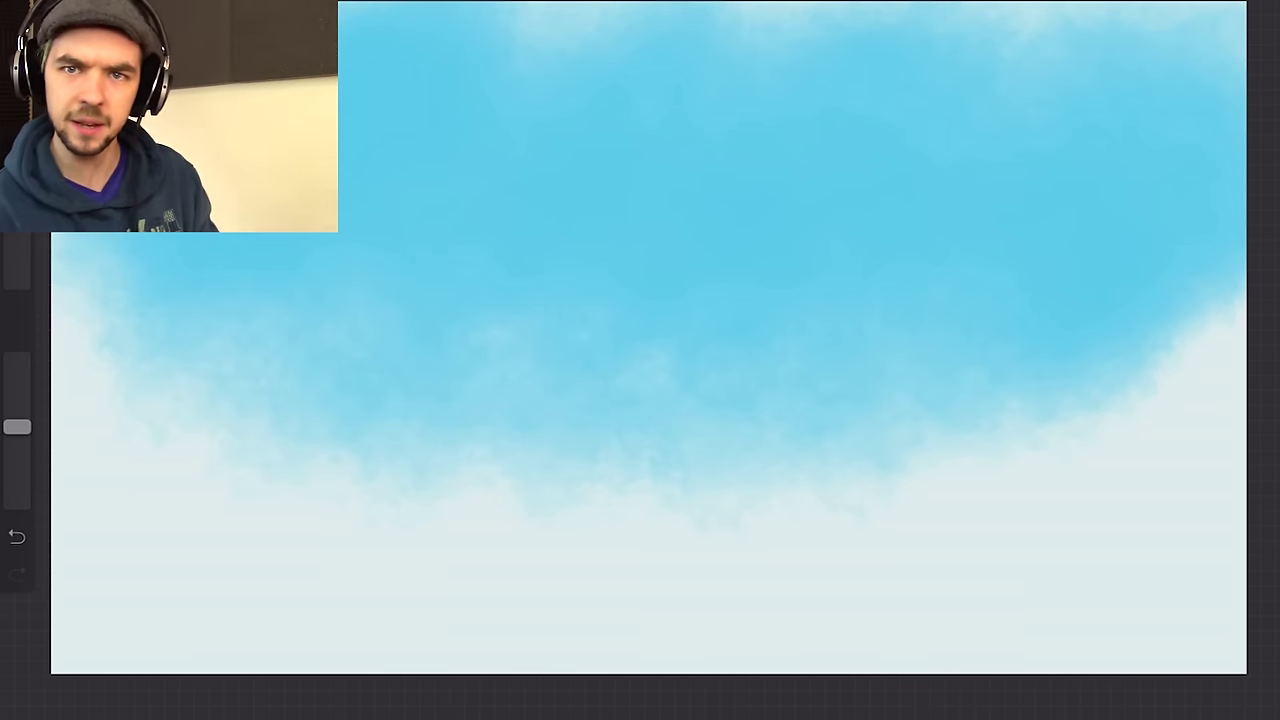
pyautogui.moveTo(17, 427)
pyautogui.mouseDown()
pyautogui.moveTo(17, 496)
pyautogui.moveTo(17, 358)
pyautogui.mouseUp()
pyautogui.moveTo(120, 650)
pyautogui.mouseDown()
pyautogui.moveTo(340, 470)
pyautogui.moveTo(110, 420)
pyautogui.mouseUp()
pyautogui.moveTo(250, 560)
pyautogui.mouseDown()
pyautogui.moveTo(620, 520)
pyautogui.moveTo(1100, 500)
pyautogui.moveTo(1230, 560)
pyautogui.mouseUp()
# Pick a pale near-white colour and paint fluffy clouds, then sweep the bird's right wing across them.
pyautogui.click(1262, 8)
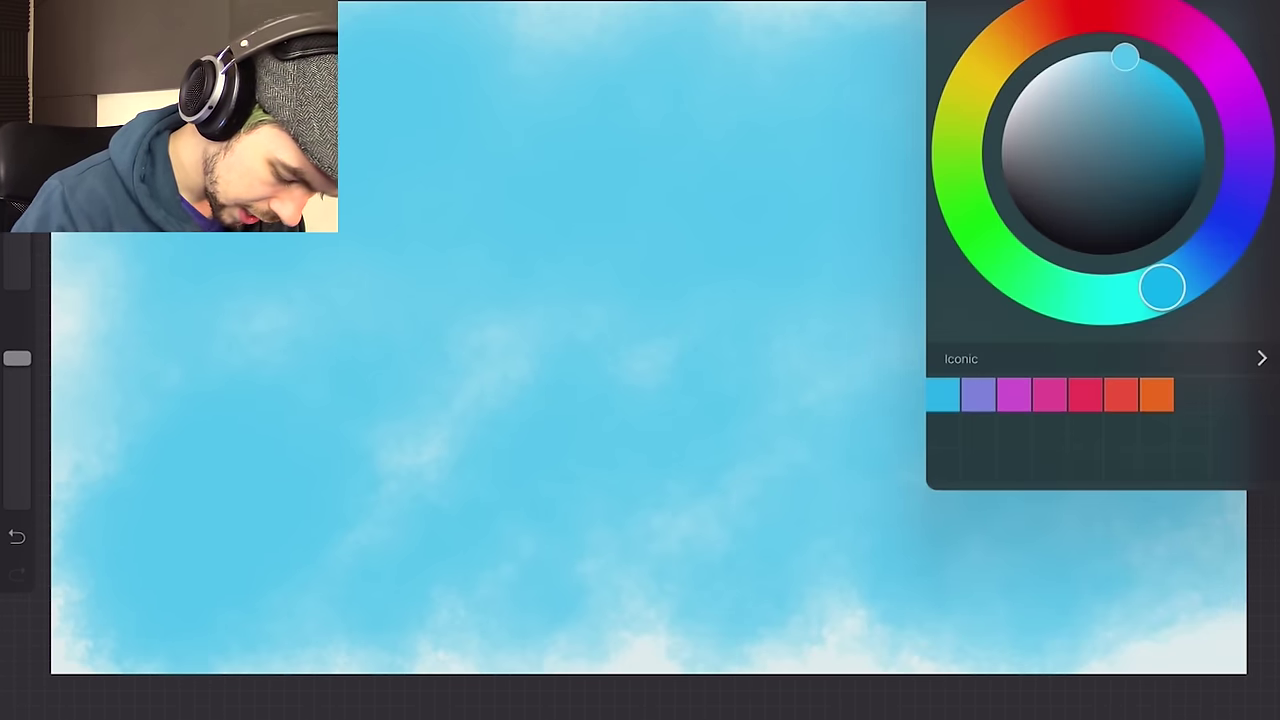
pyautogui.moveTo(1125, 58)
pyautogui.mouseDown()
pyautogui.moveTo(1037, 71)
pyautogui.moveTo(1034, 100)
pyautogui.moveTo(1020, 77)
pyautogui.moveTo(1020, 92)
pyautogui.mouseUp()
pyautogui.click(1262, 8)
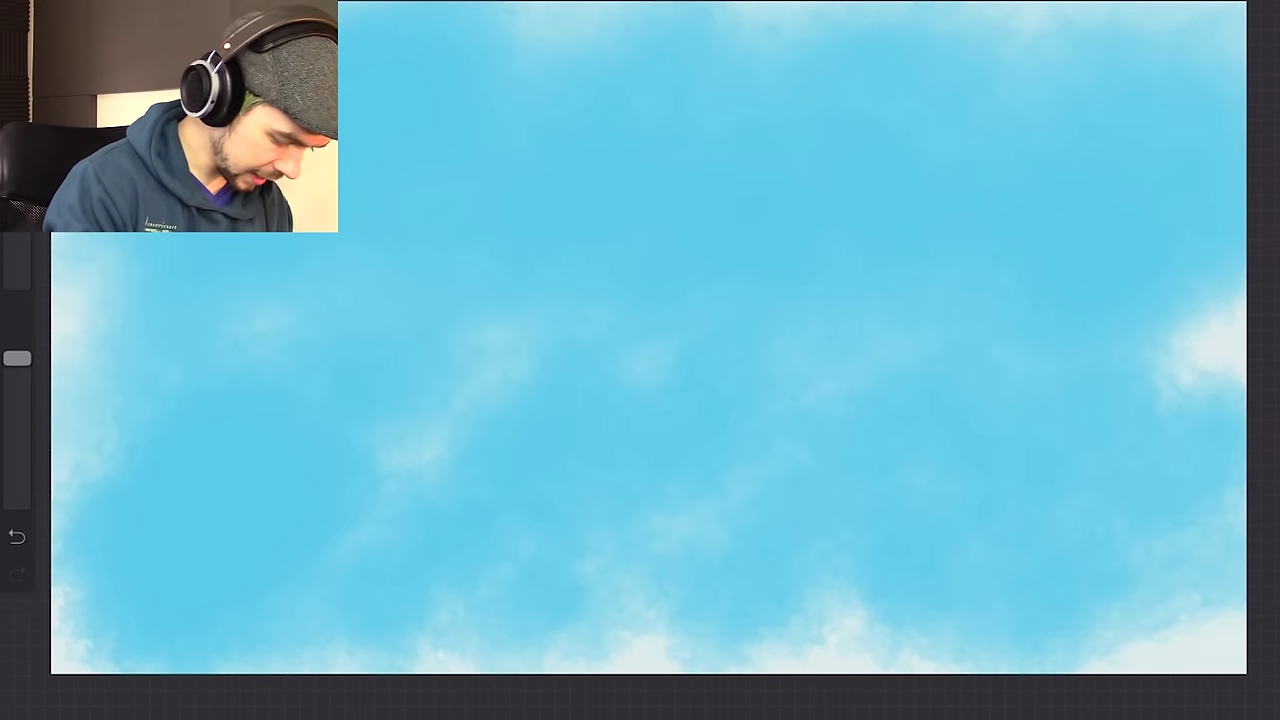
pyautogui.moveTo(400, 100); pyautogui.dragTo(350, 300)
pyautogui.moveTo(380, 200); pyautogui.dragTo(320, 400)
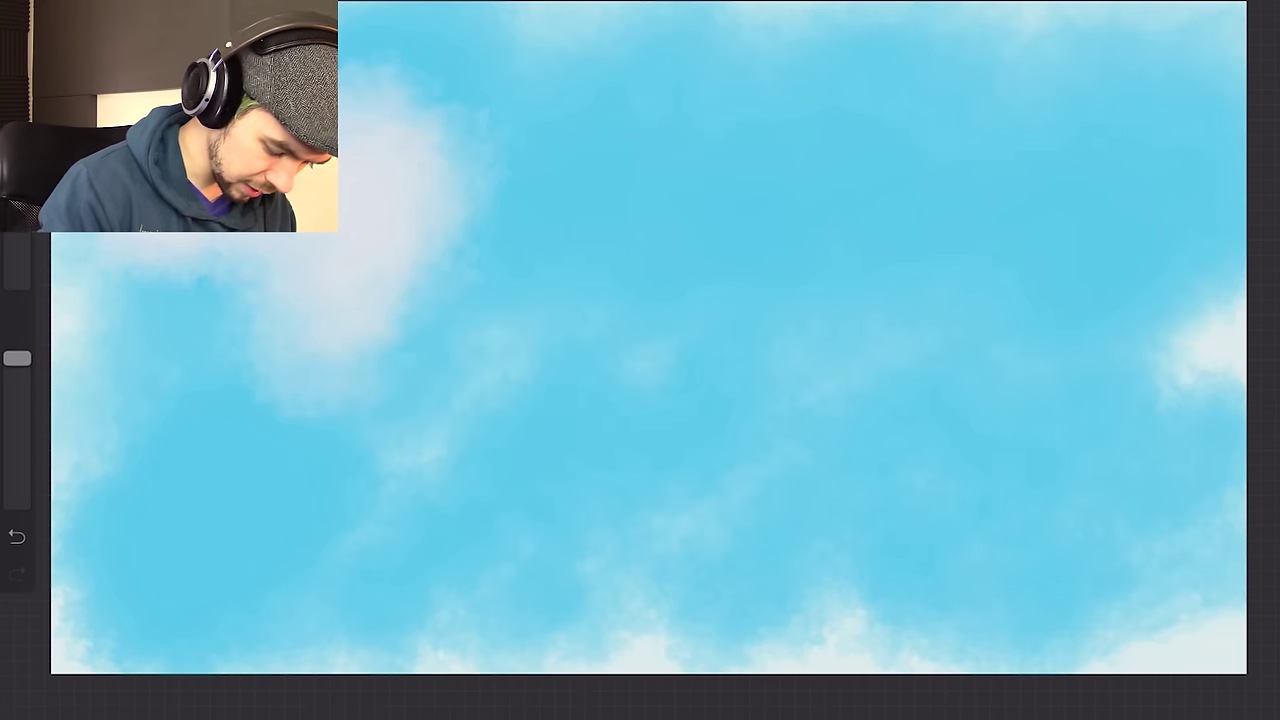
pyautogui.moveTo(760, 190); pyautogui.dragTo(700, 120)
pyautogui.moveTo(740, 160); pyautogui.dragTo(900, 320)
pyautogui.moveTo(860, 360); pyautogui.dragTo(1150, 330)
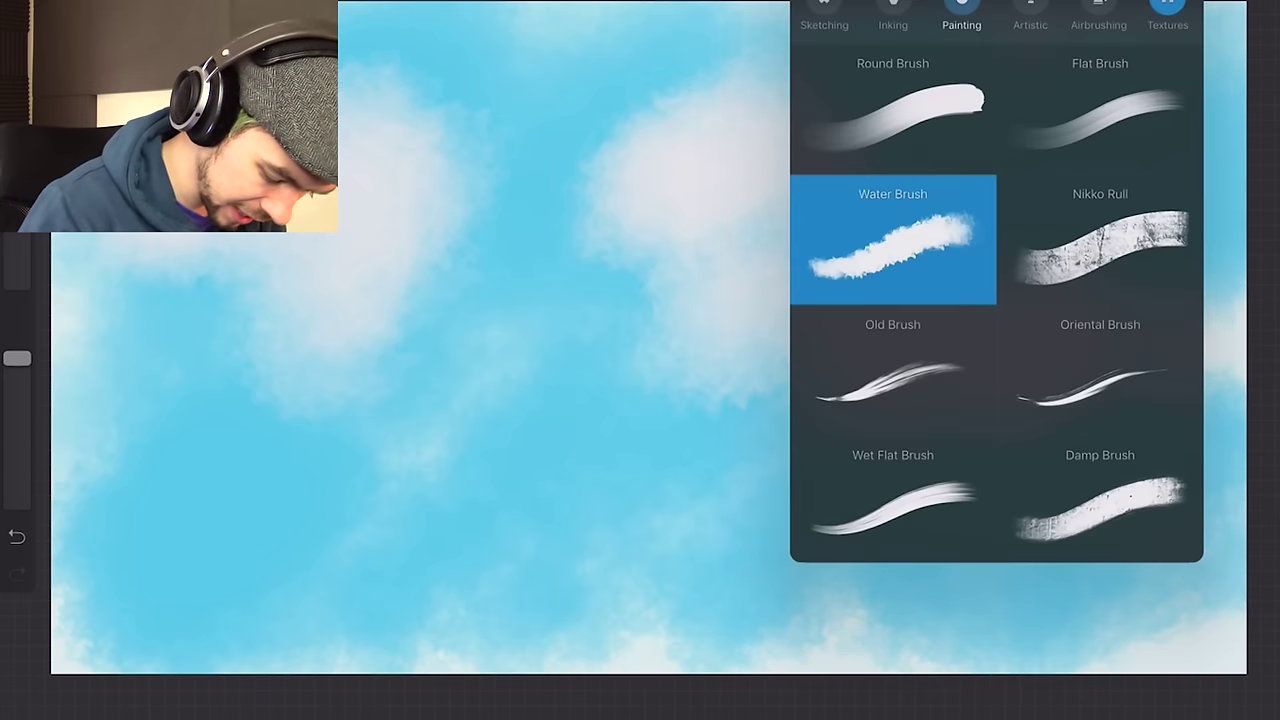
pyautogui.moveTo(660, 325); pyautogui.dragTo(1050, 330)
# Paint the bird's left wing, body and broadened right wing in dark strokes.
pyautogui.moveTo(670, 300); pyautogui.dragTo(350, 230)
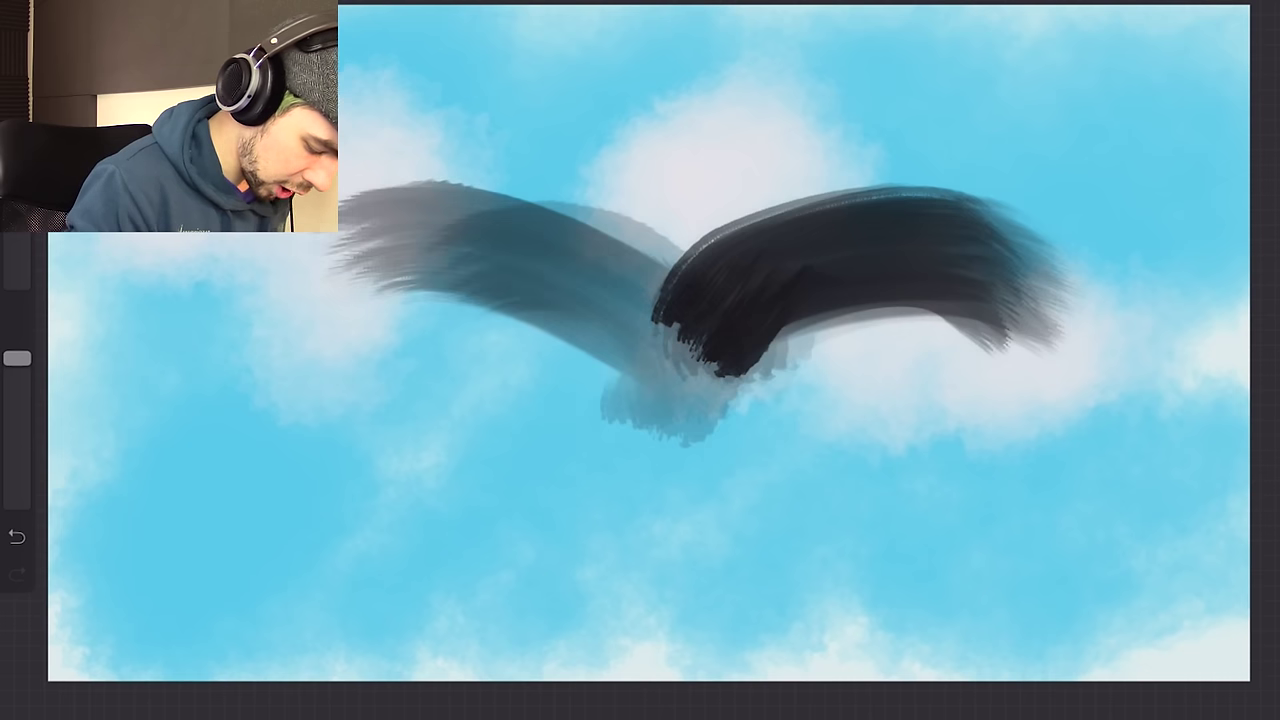
pyautogui.moveTo(660, 340); pyautogui.dragTo(300, 300)
pyautogui.moveTo(700, 380); pyautogui.dragTo(290, 290)
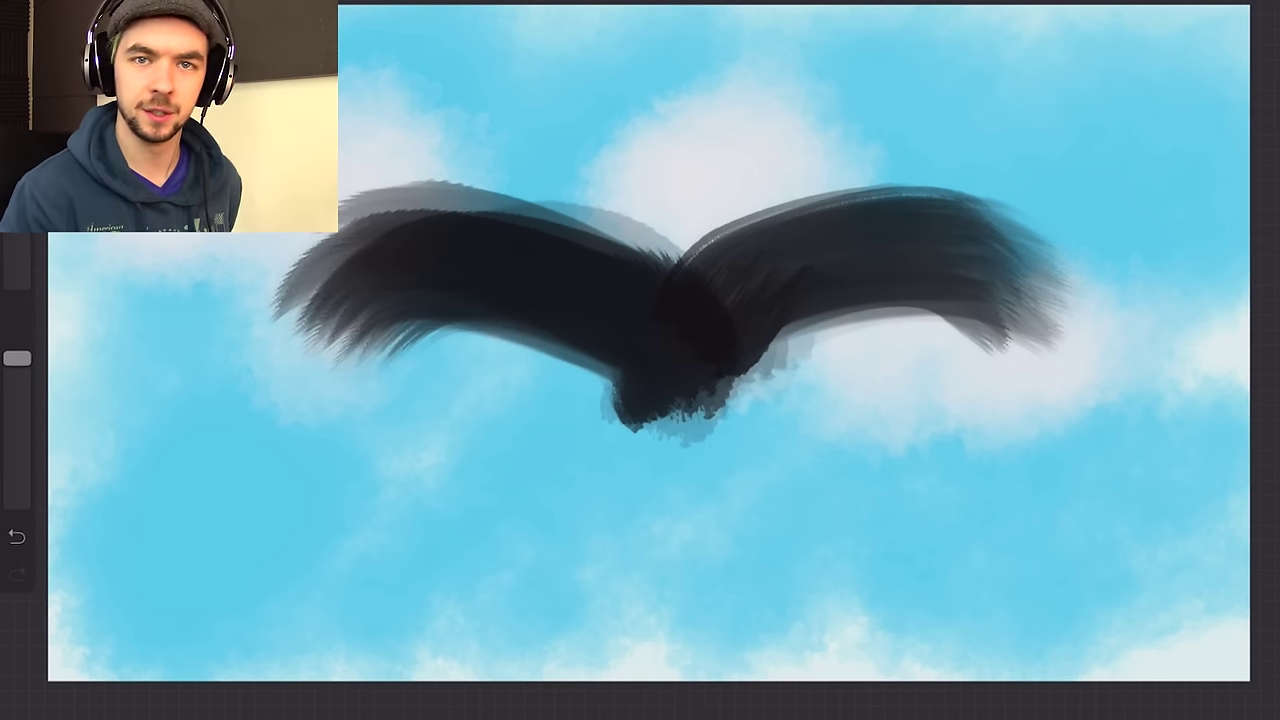
pyautogui.moveTo(720, 260); pyautogui.dragTo(1110, 360)
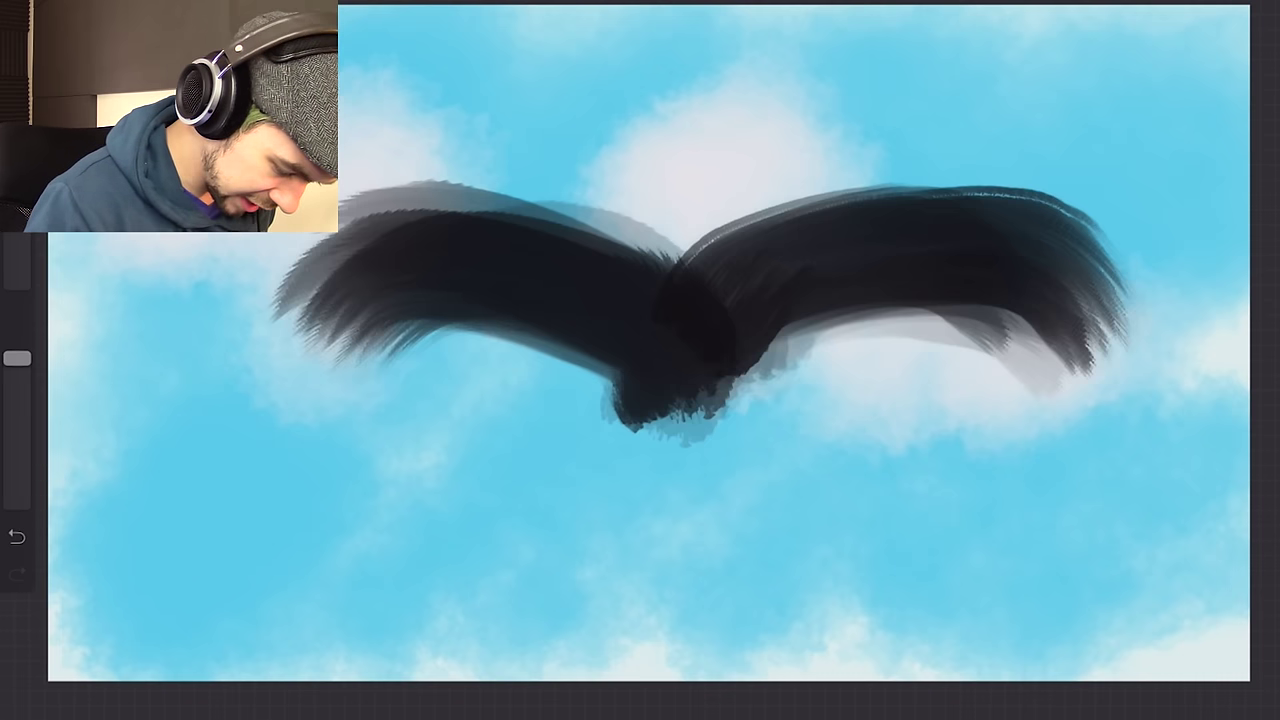
# Select the Brush Pen from the Inking category of the Brush Library.
pyautogui.click(996, 2)
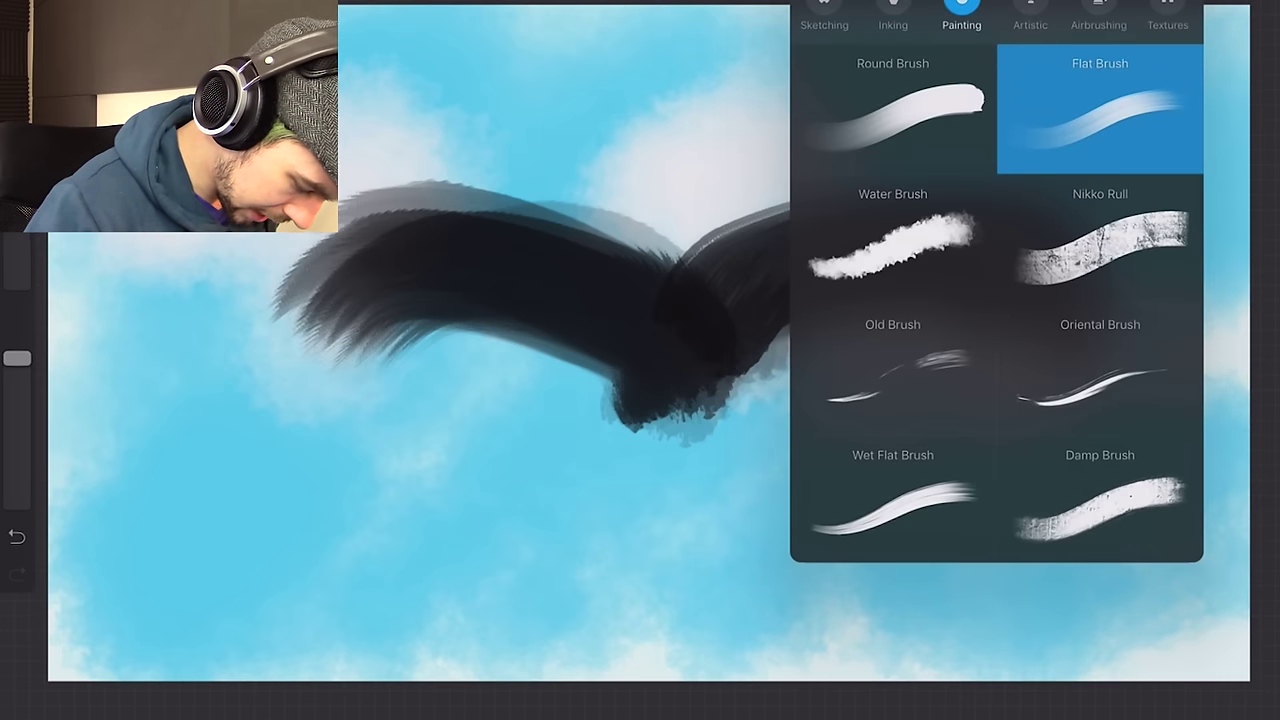
pyautogui.click(893, 12)
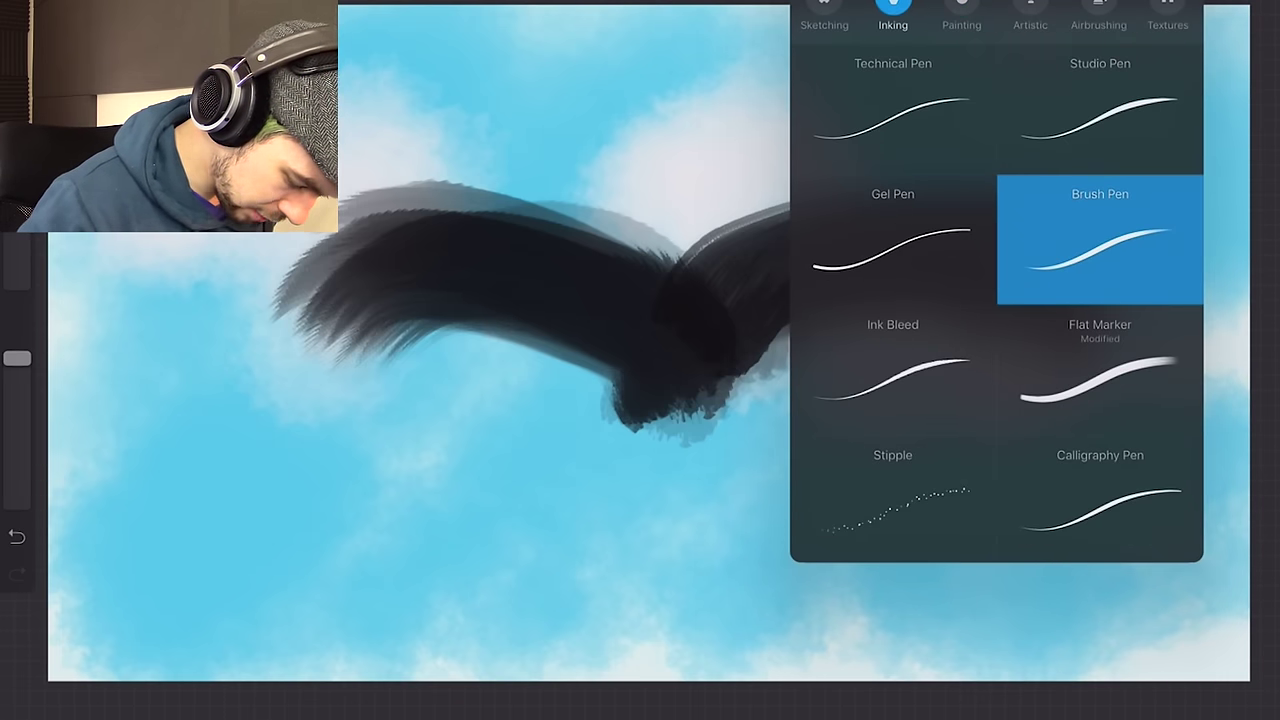
pyautogui.click(1100, 240)
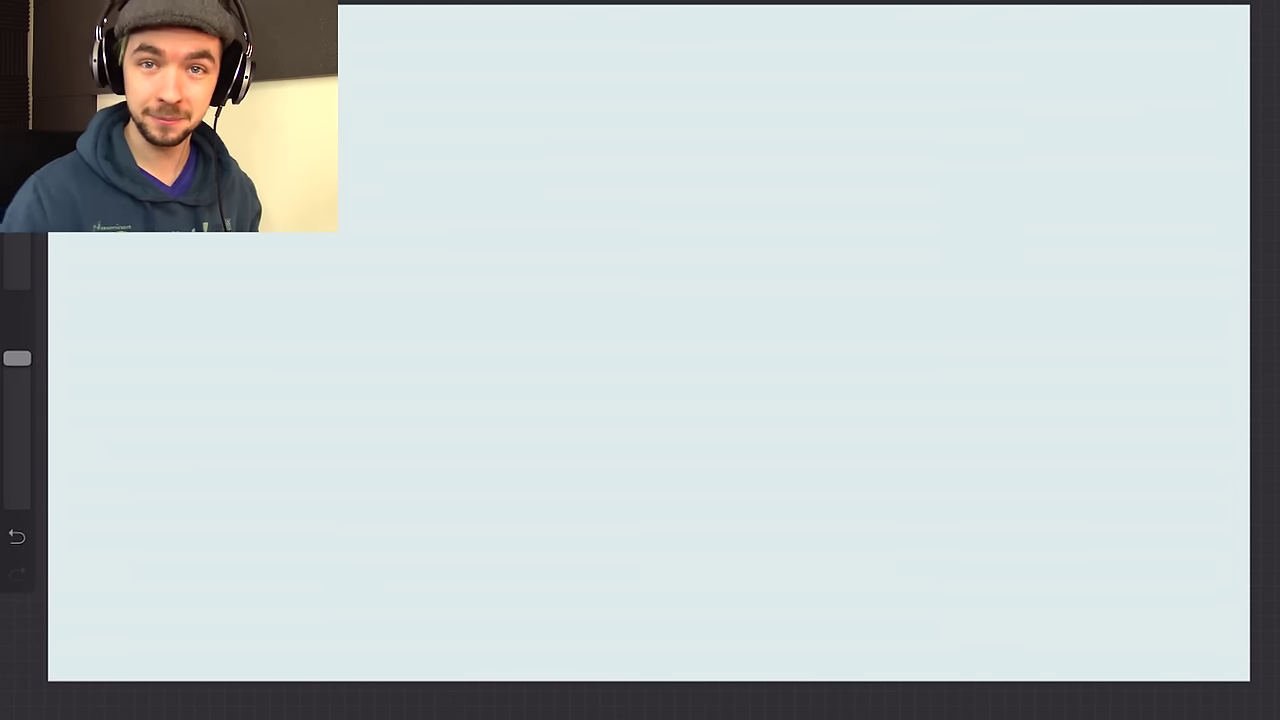
# Switch to the Inking Brush Pen and set the colour to near-black.
pyautogui.press('l')
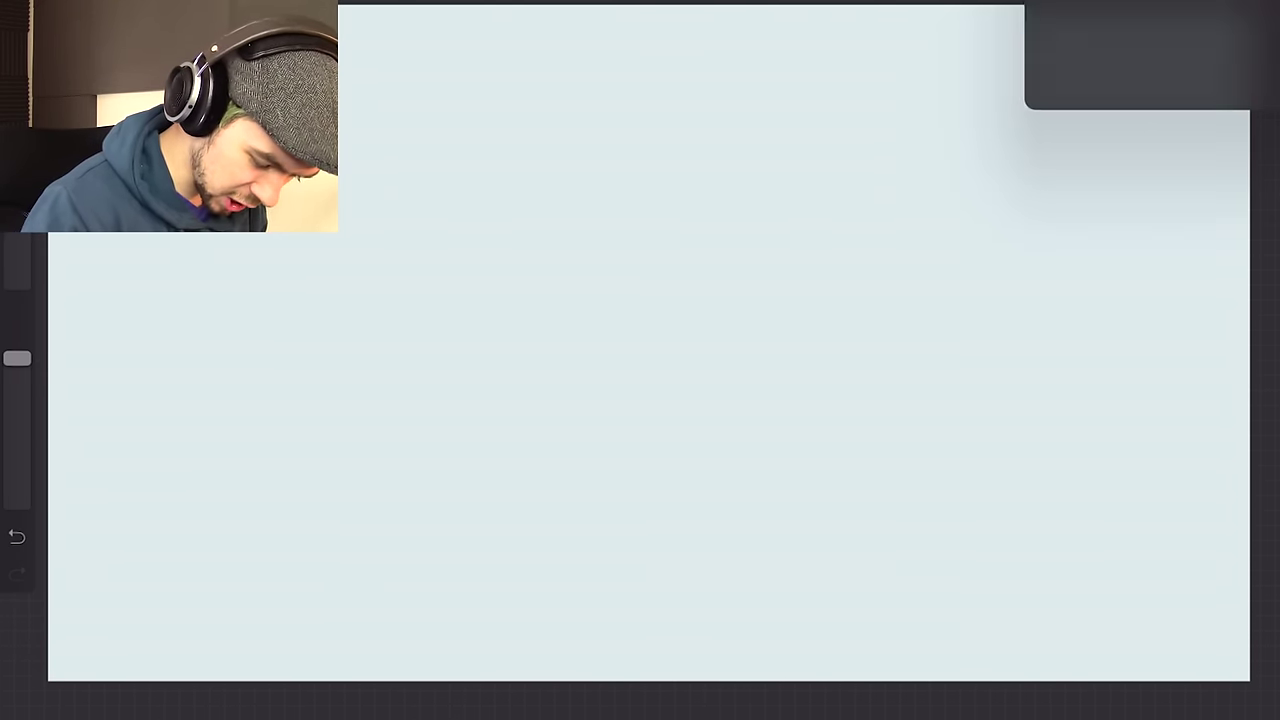
pyautogui.press('c')
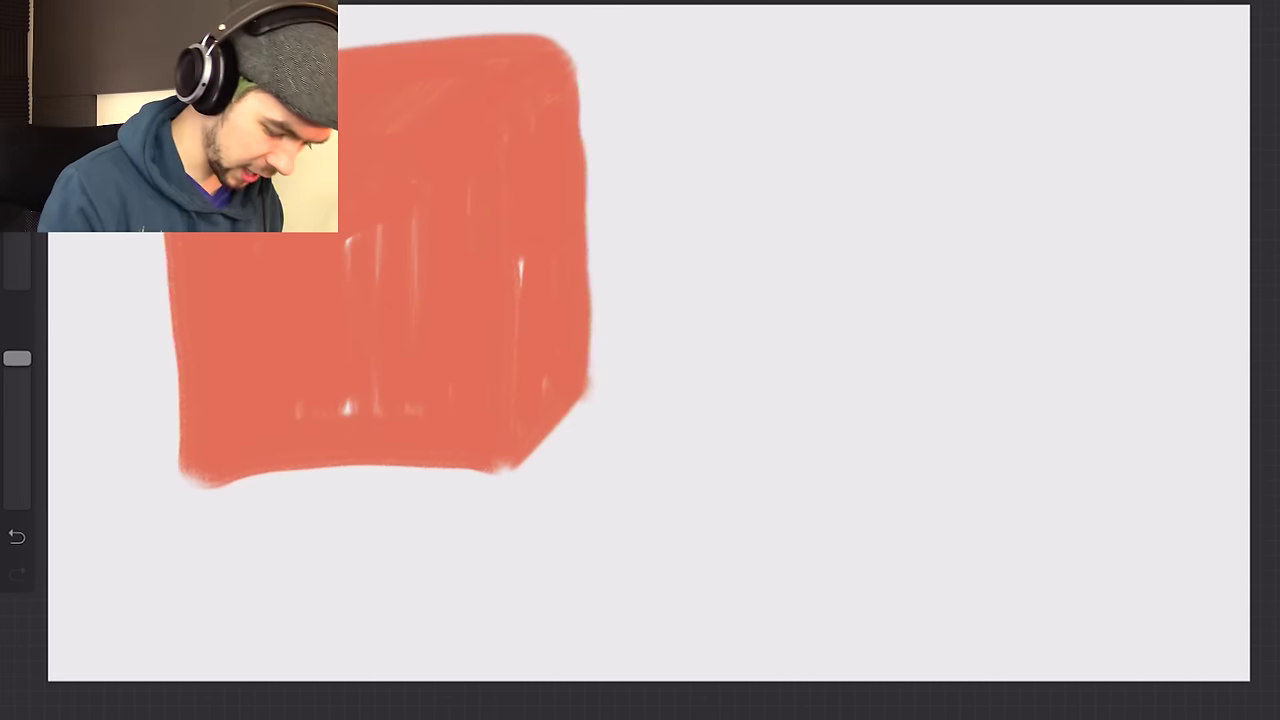
pyautogui.click(997, 2)
pyautogui.scroll(-1, 997, 300)
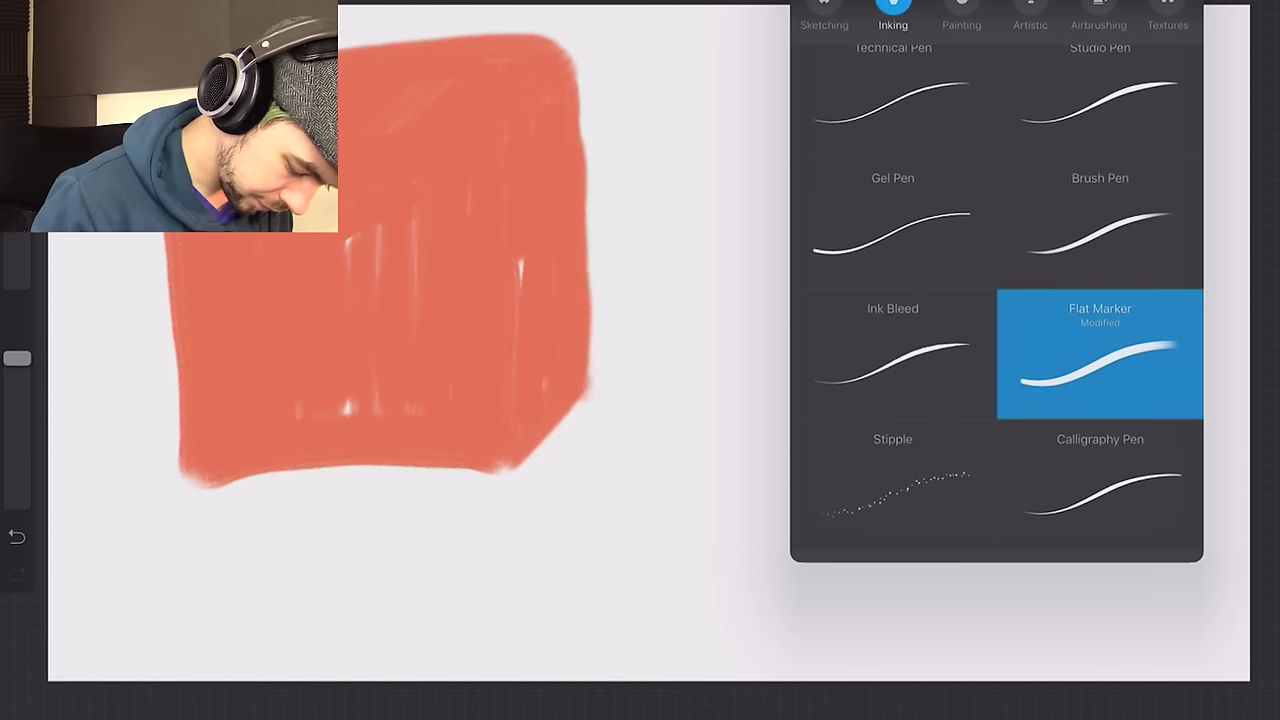
pyautogui.click(1100, 235)
pyautogui.click(1240, 2)
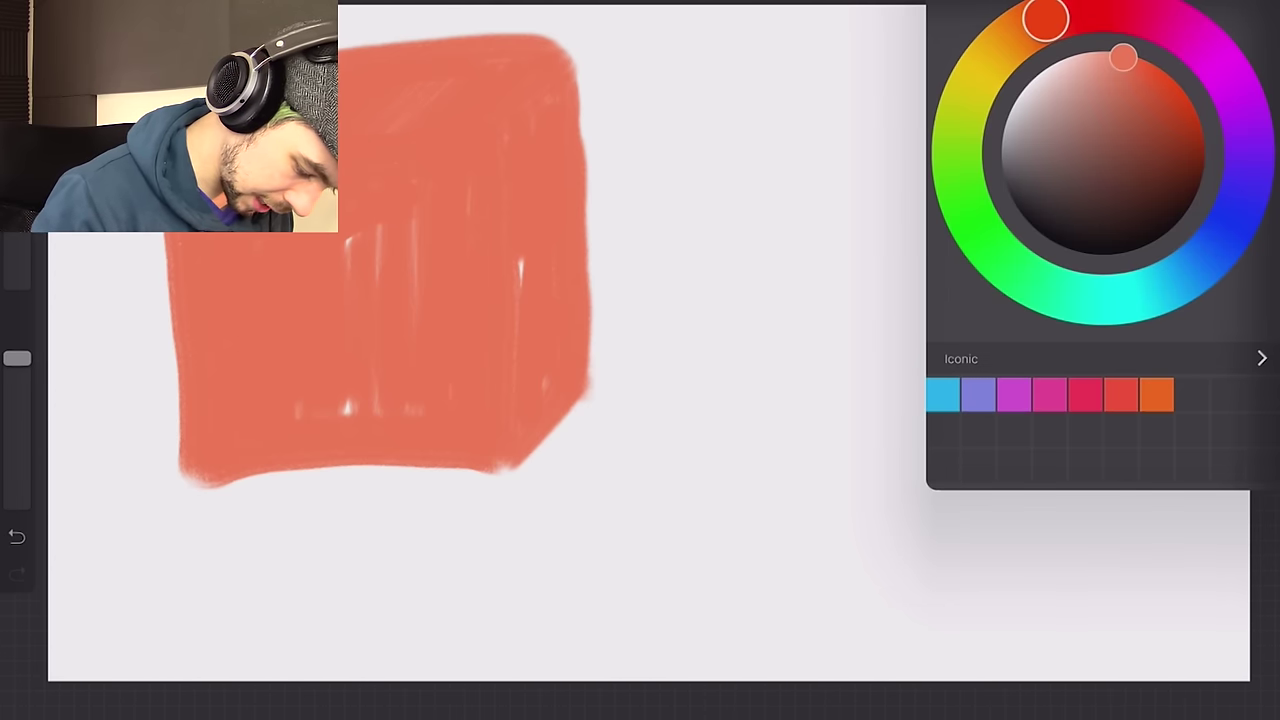
pyautogui.moveTo(1123, 57); pyautogui.dragTo(1063, 246)
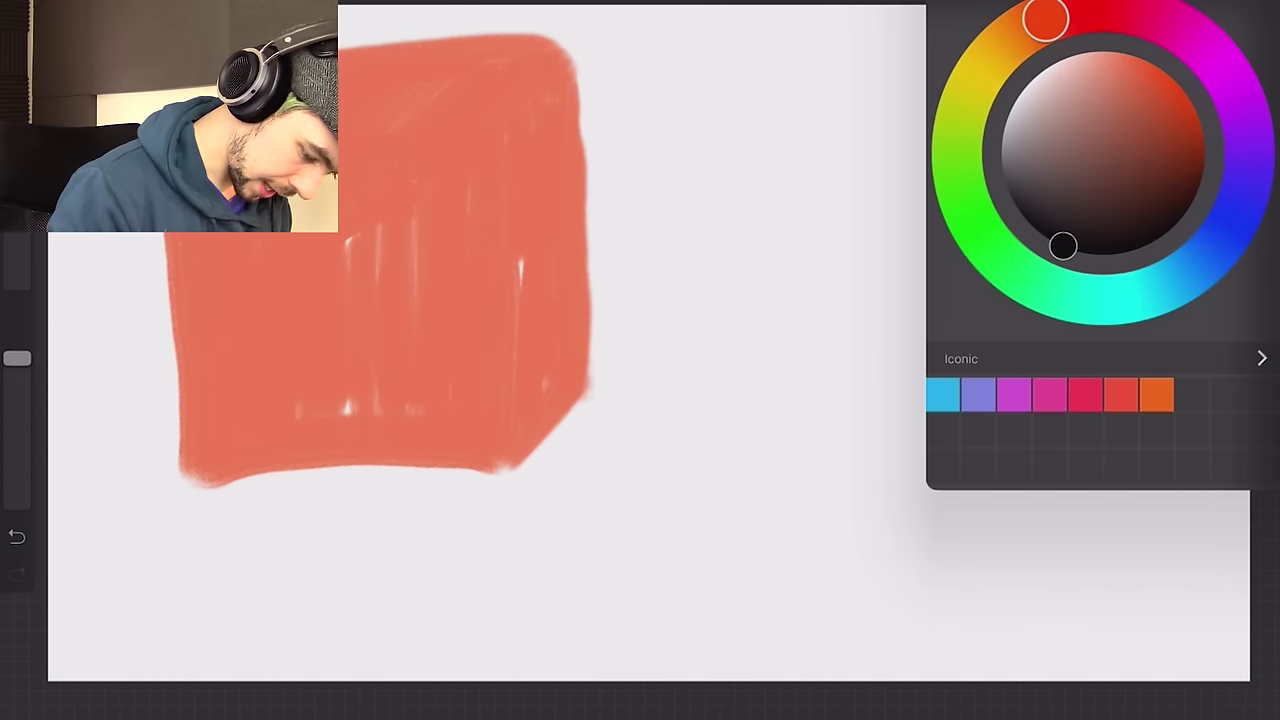
pyautogui.click(1240, 2)
# Ink brows, closed eyes, a small oval and a big curved smile on the red square.
pyautogui.moveTo(228, 326)
pyautogui.mouseDown()
pyautogui.moveTo(286, 287)
pyautogui.moveTo(468, 280)
pyautogui.mouseUp()
pyautogui.moveTo(244, 232); pyautogui.dragTo(249, 292)
pyautogui.moveTo(318, 232); pyautogui.dragTo(325, 295)
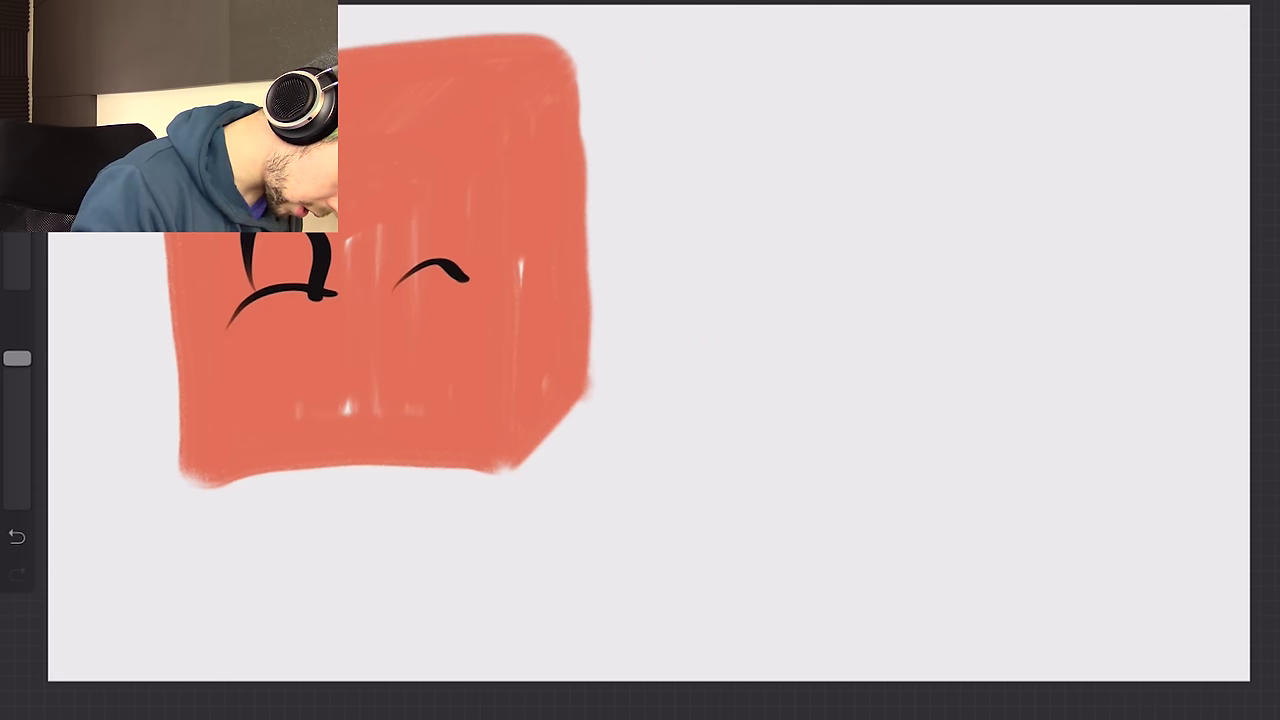
pyautogui.moveTo(398, 264); pyautogui.dragTo(476, 264)
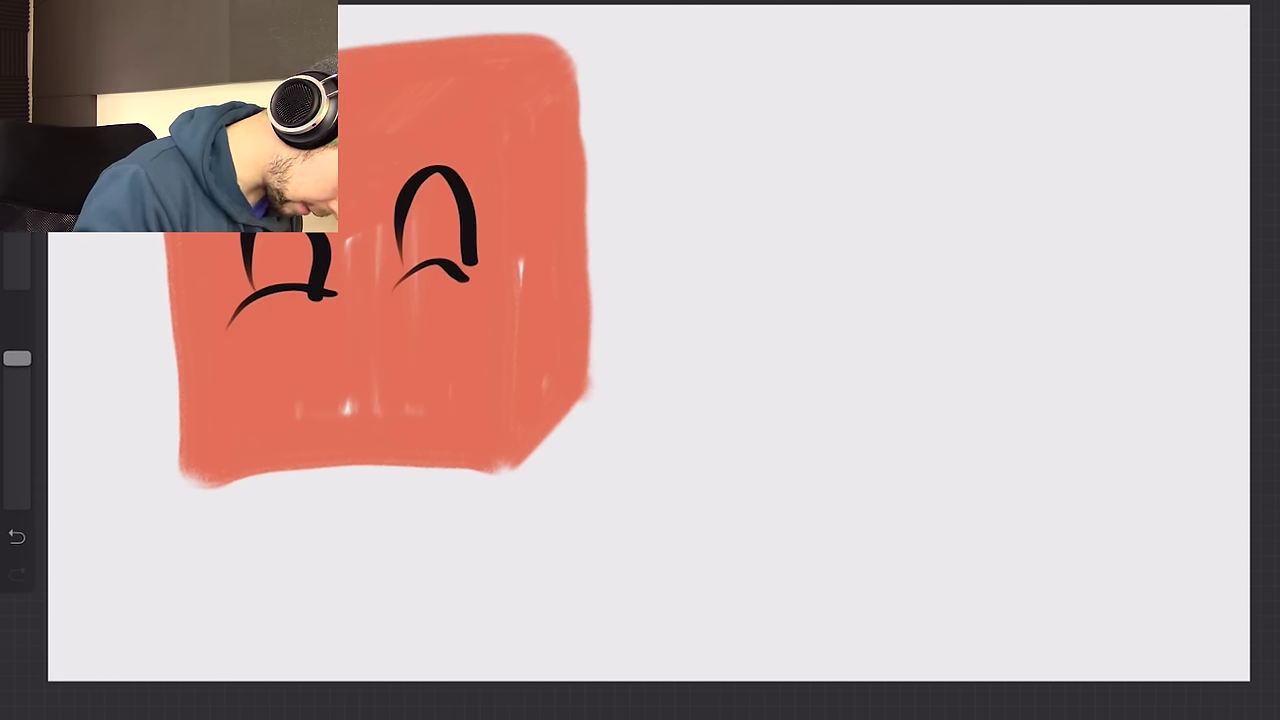
pyautogui.moveTo(297, 236); pyautogui.dragTo(298, 296)
pyautogui.moveTo(433, 178); pyautogui.dragTo(453, 266)
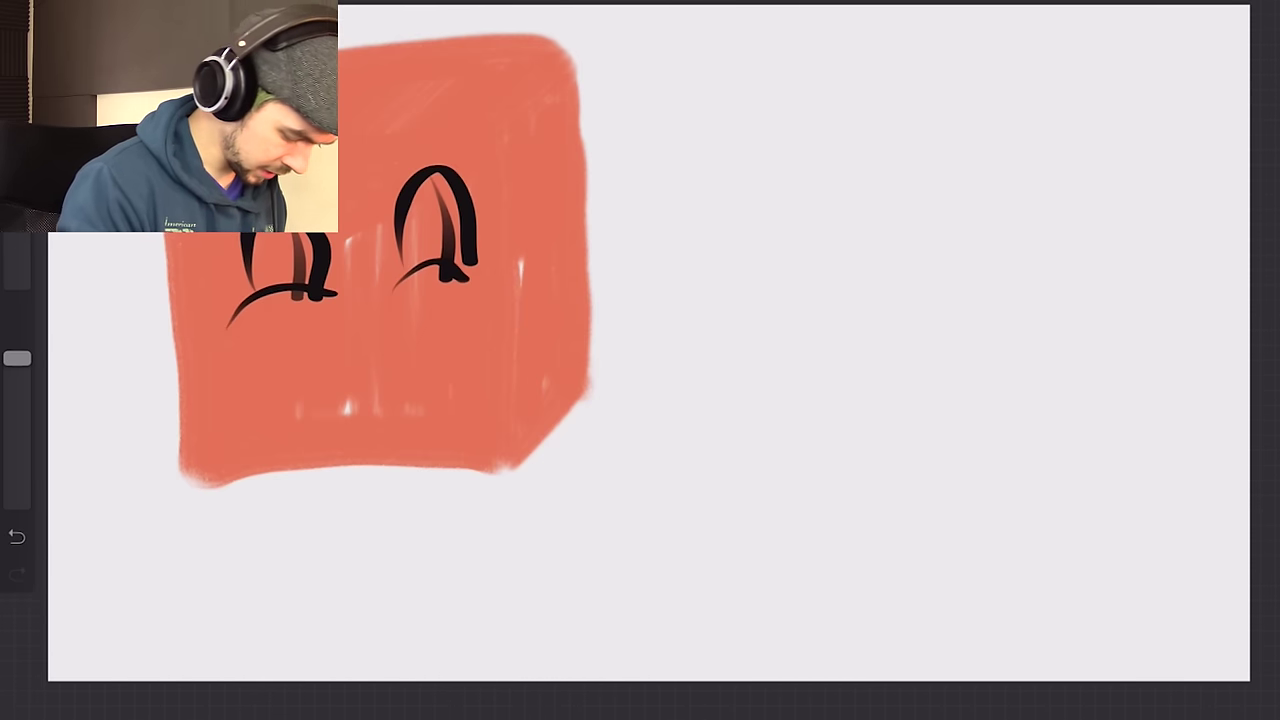
pyautogui.moveTo(325, 342); pyautogui.dragTo(420, 324)
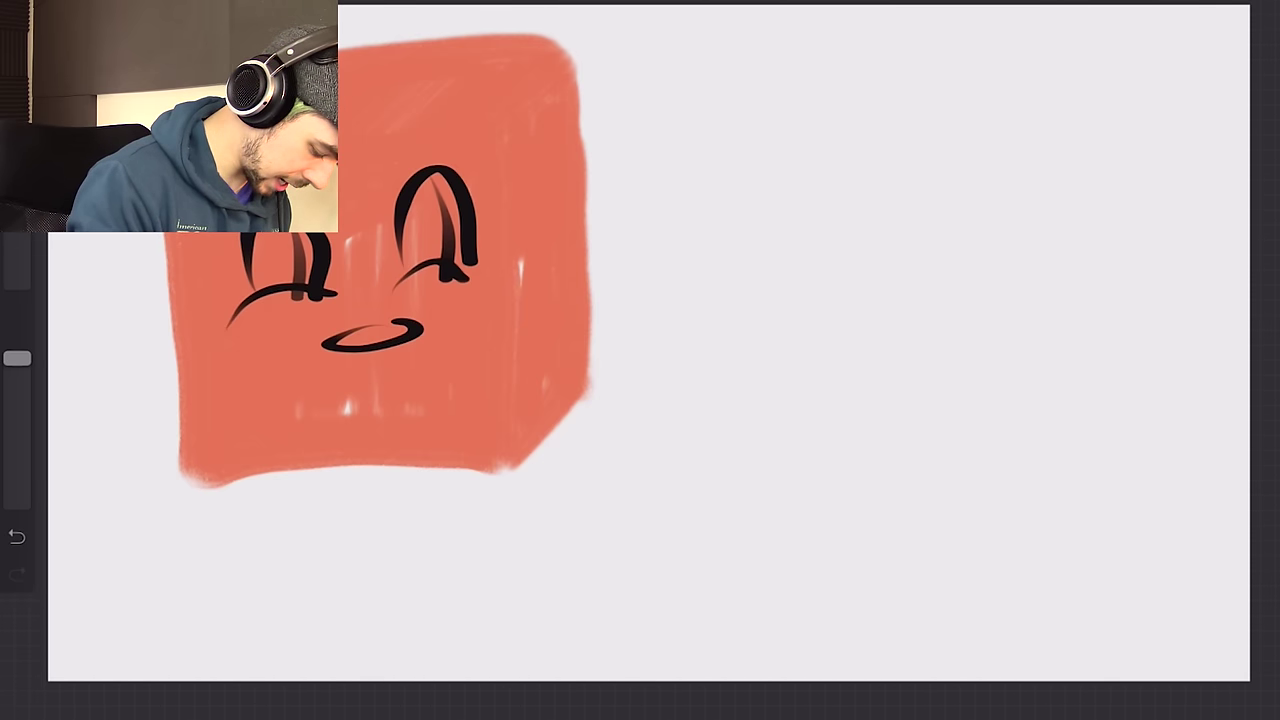
pyautogui.moveTo(465, 405); pyautogui.dragTo(425, 352)
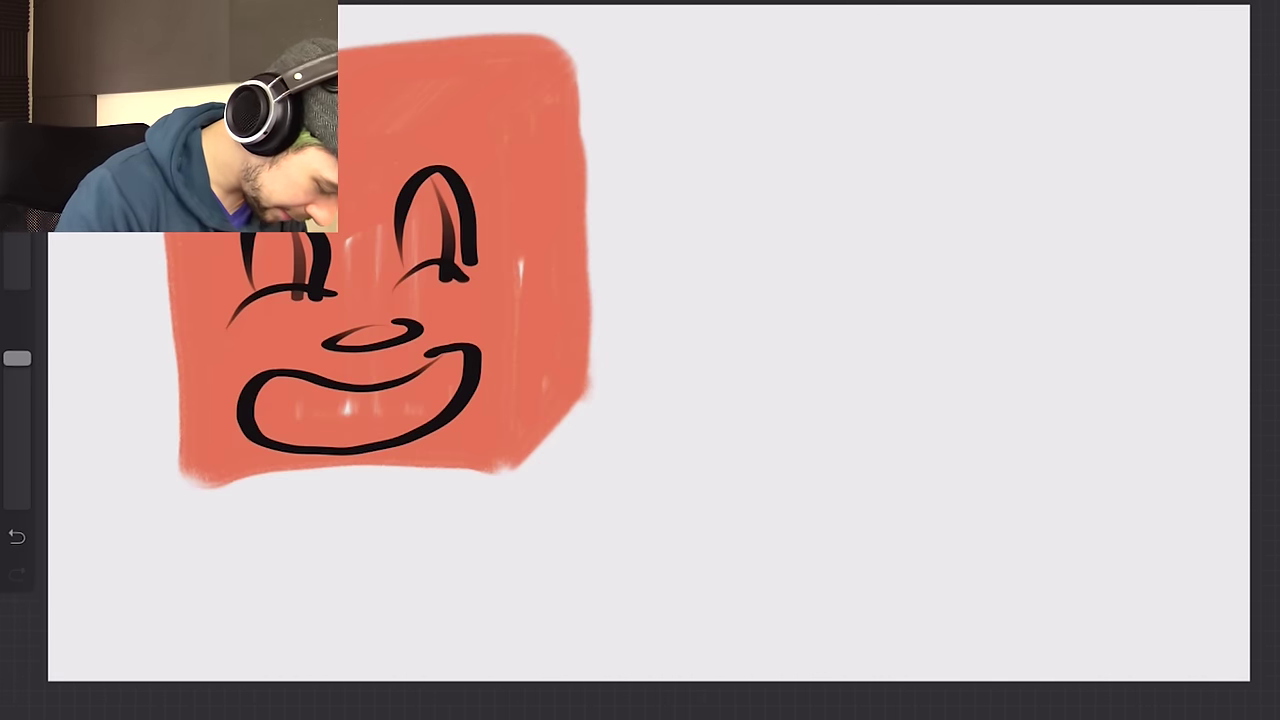
# Draw the box's vertical and right-side edges and an arm reaching up-right.
pyautogui.moveTo(490, 190); pyautogui.dragTo(508, 418)
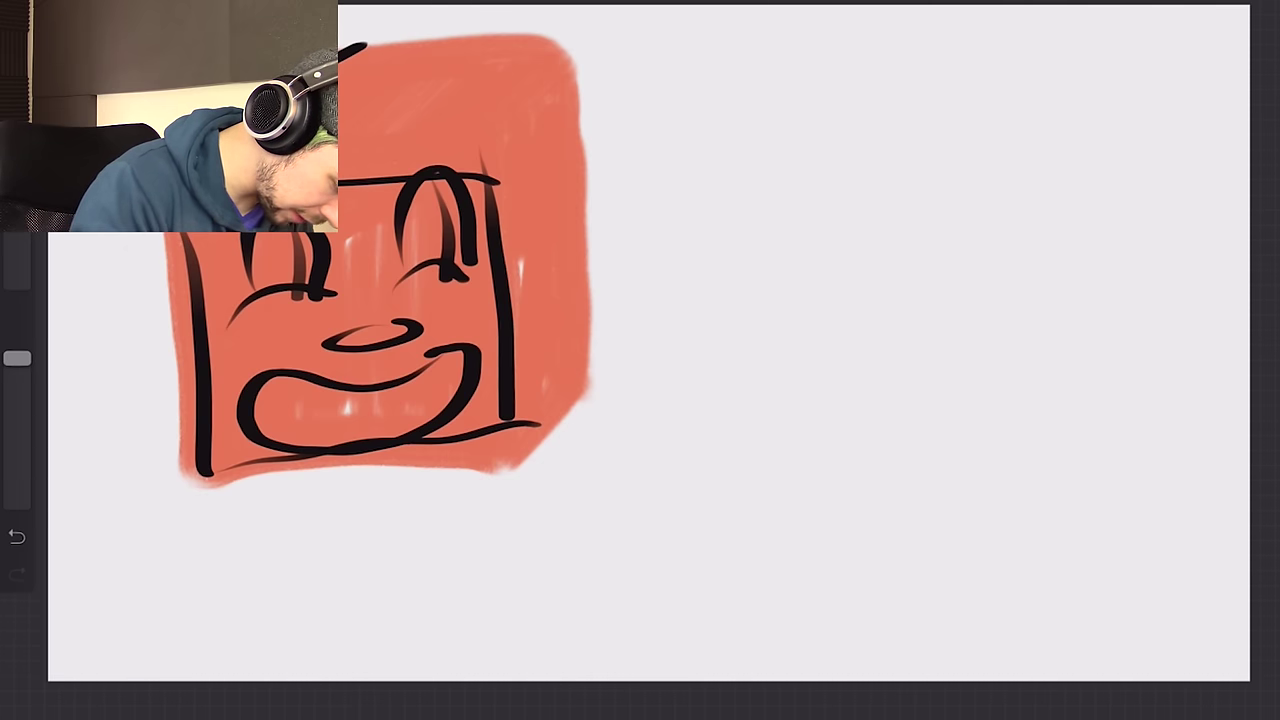
pyautogui.moveTo(556, 72)
pyautogui.mouseDown()
pyautogui.moveTo(568, 350)
pyautogui.moveTo(516, 432)
pyautogui.mouseUp()
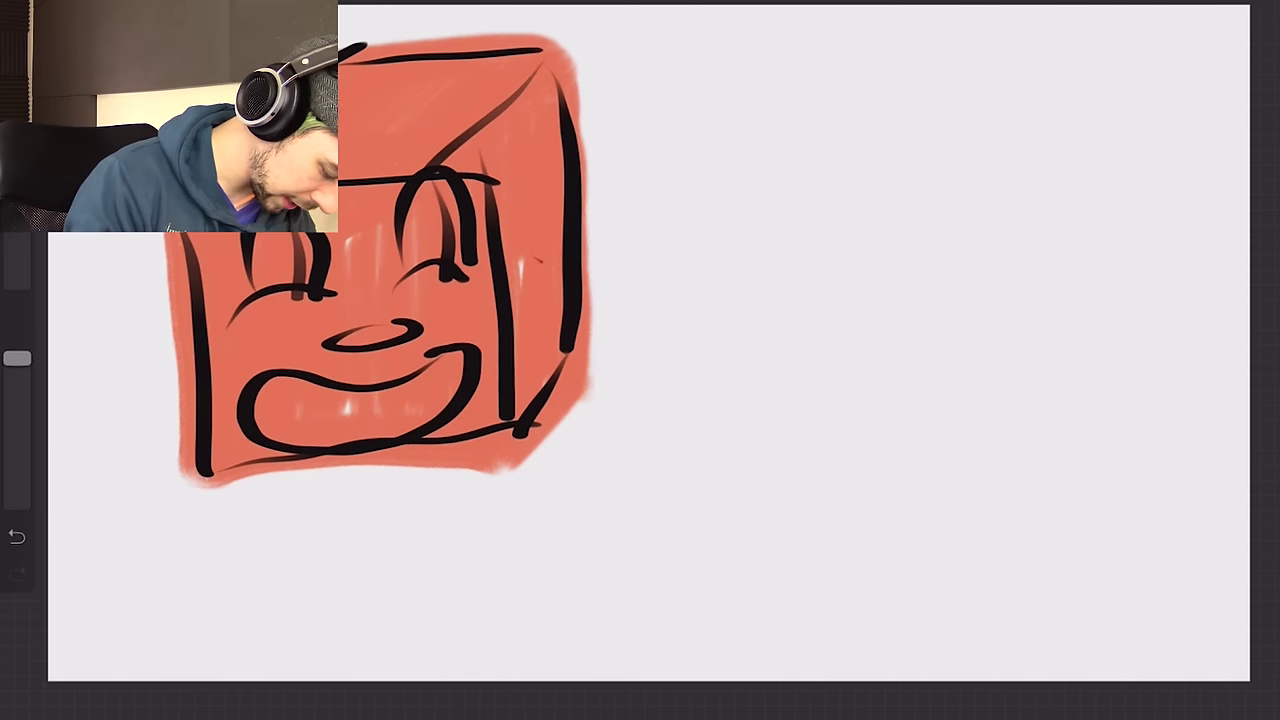
pyautogui.moveTo(538, 263); pyautogui.dragTo(710, 136)
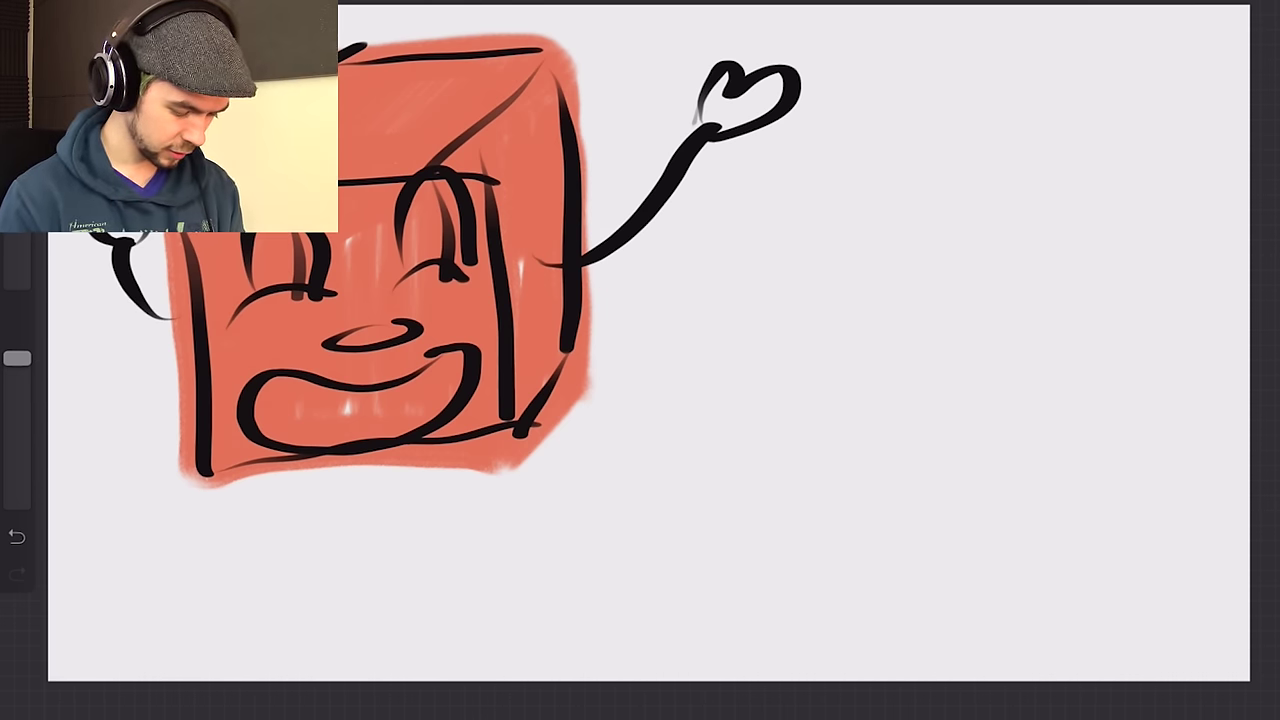
pyautogui.click(1258, 8)
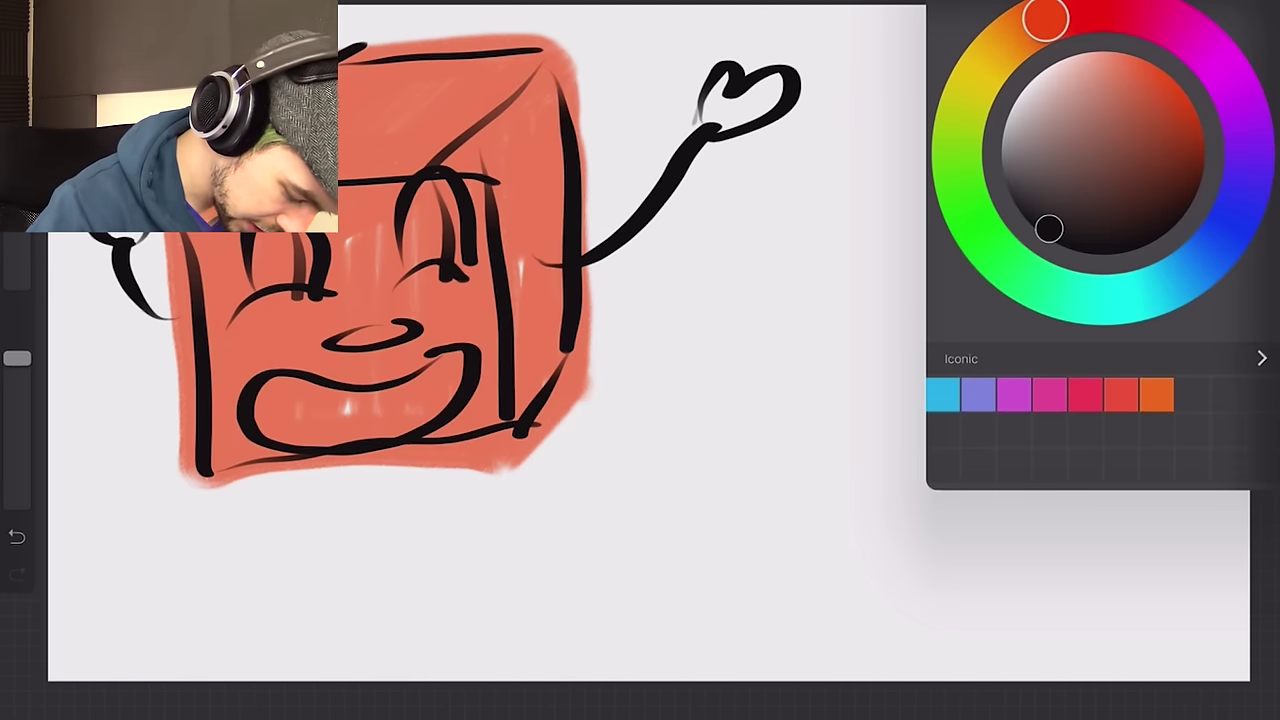
# Pick a bright saturated green and paint a filled oval with a tail forming a Q.
pyautogui.moveTo(1045, 20)
pyautogui.mouseDown()
pyautogui.moveTo(991, 49)
pyautogui.moveTo(972, 220)
pyautogui.mouseUp()
pyautogui.moveTo(1049, 229); pyautogui.dragTo(1179, 85)
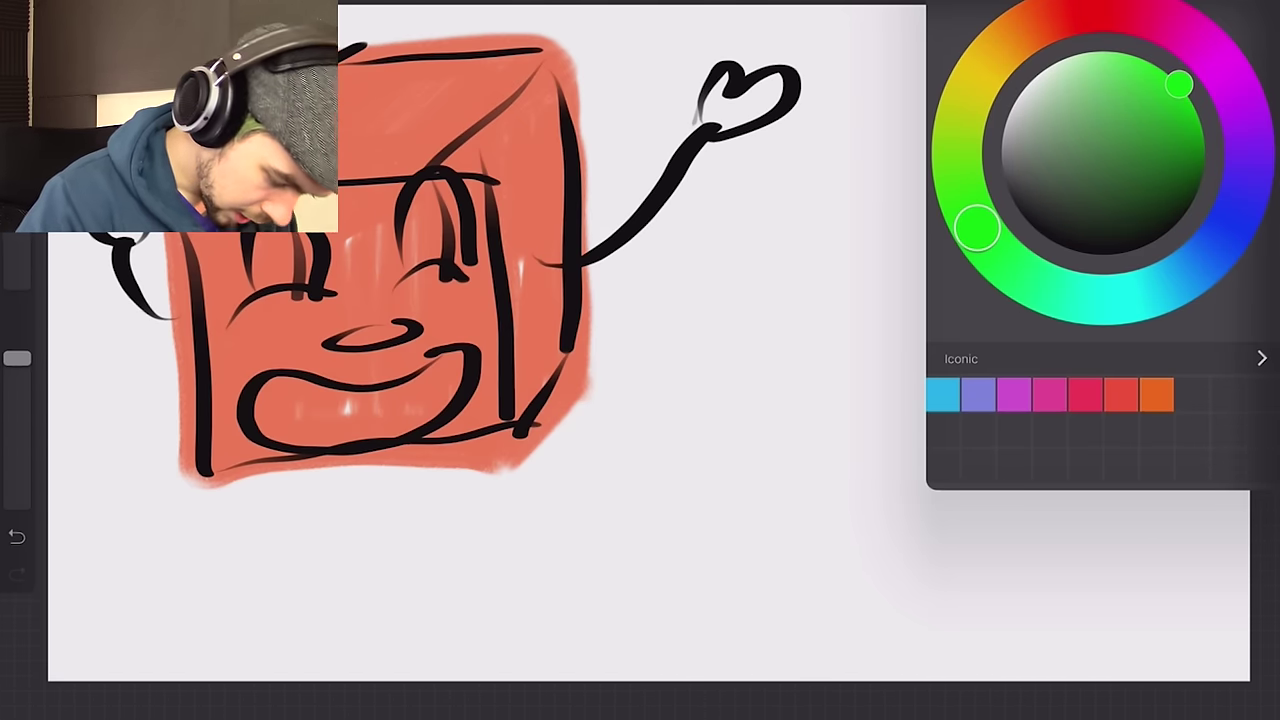
pyautogui.click(1130, 12)
pyautogui.moveTo(1000, 130); pyautogui.dragTo(1000, 480)
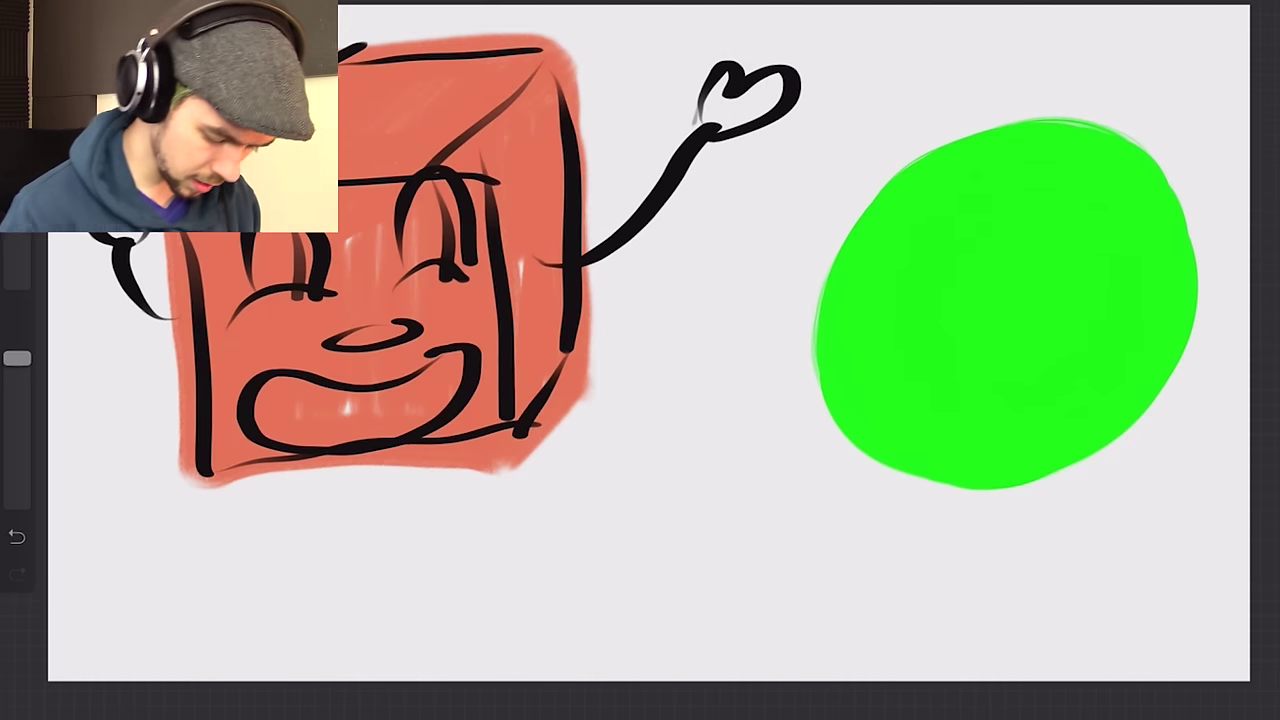
pyautogui.moveTo(1160, 410); pyautogui.dragTo(1150, 535)
pyautogui.moveTo(1110, 405); pyautogui.dragTo(1180, 530)
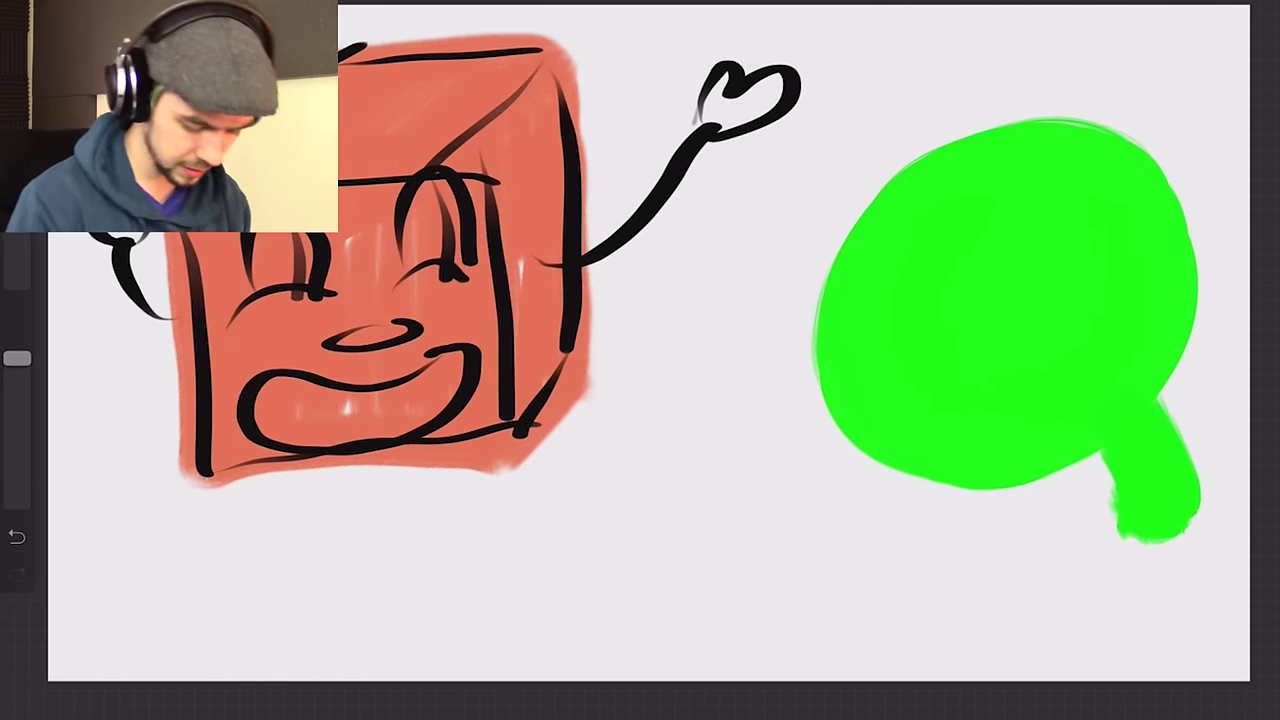
# Switch to blue and paint a large iris inside the green Q.
pyautogui.click(1130, 12)
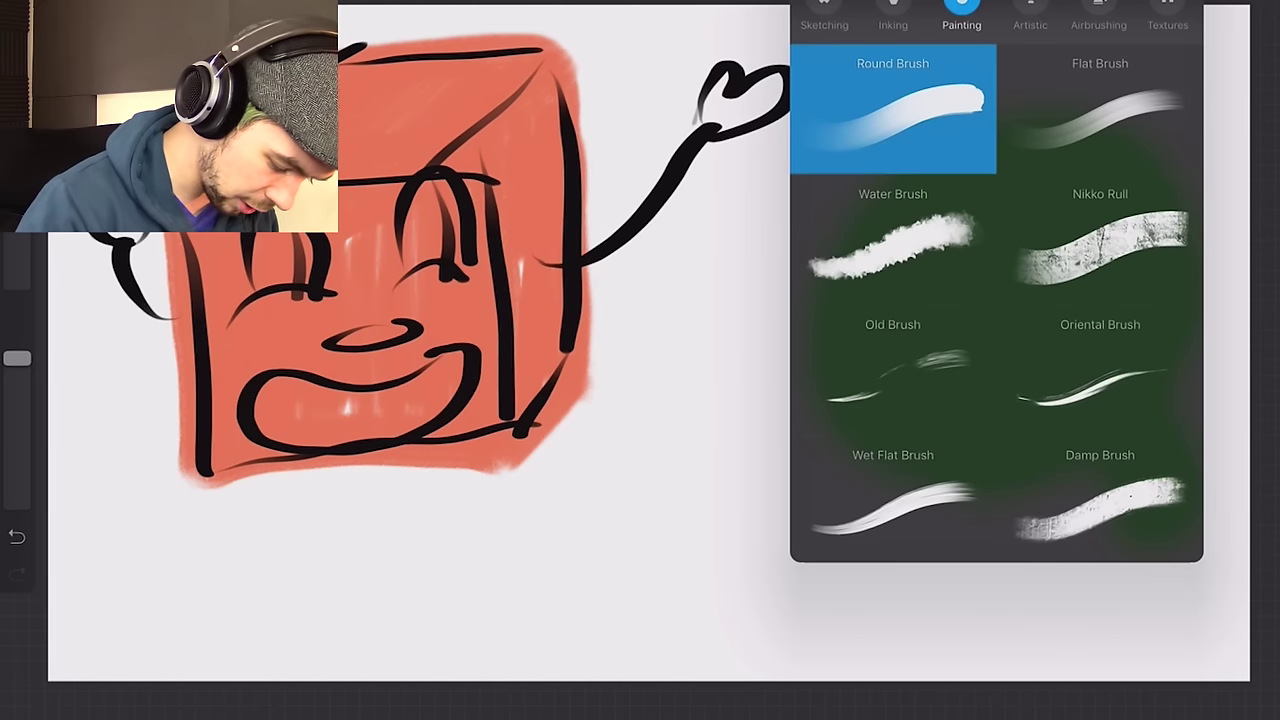
pyautogui.click(1240, 12)
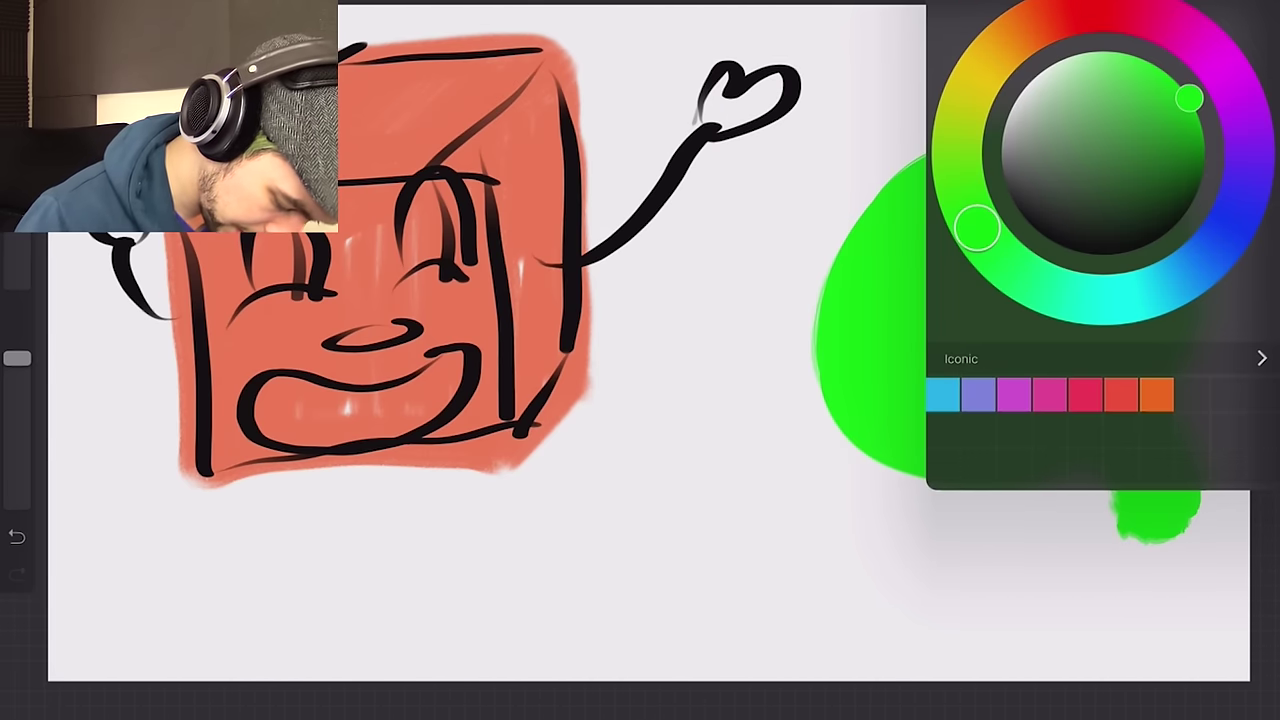
pyautogui.moveTo(977, 228); pyautogui.dragTo(1214, 250)
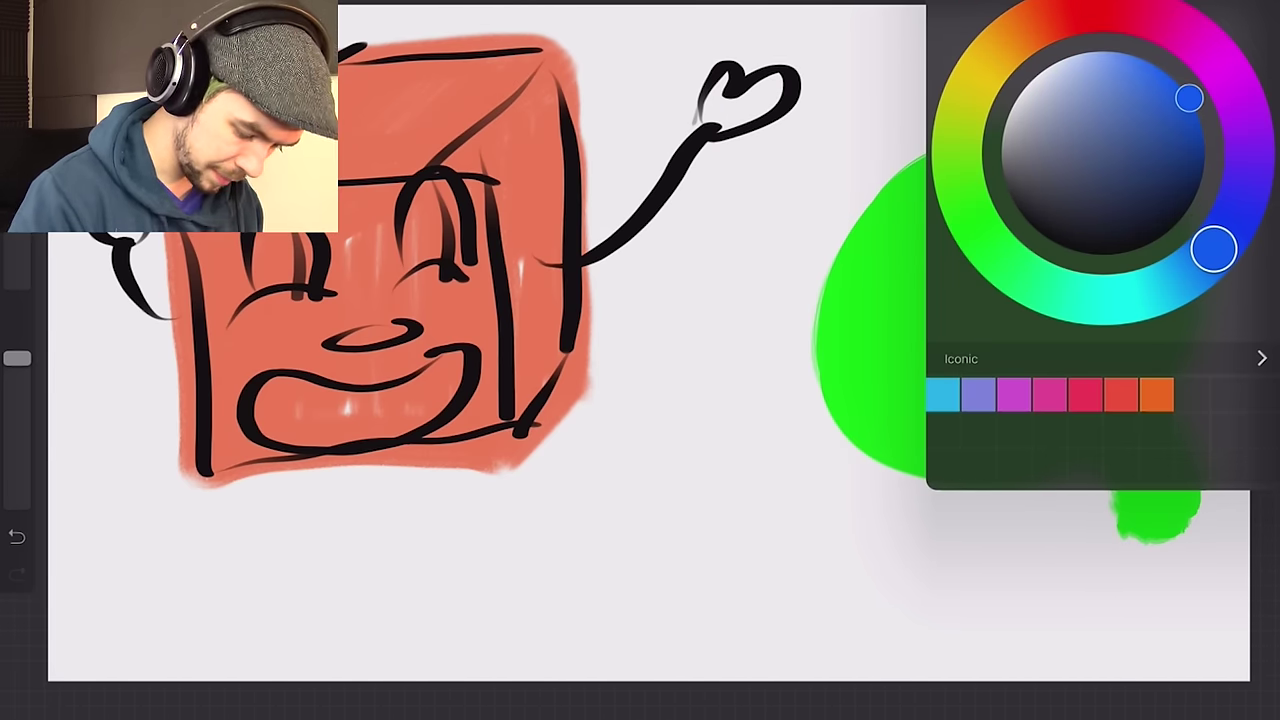
pyautogui.click(1240, 12)
pyautogui.moveTo(990, 260); pyautogui.dragTo(1010, 330)
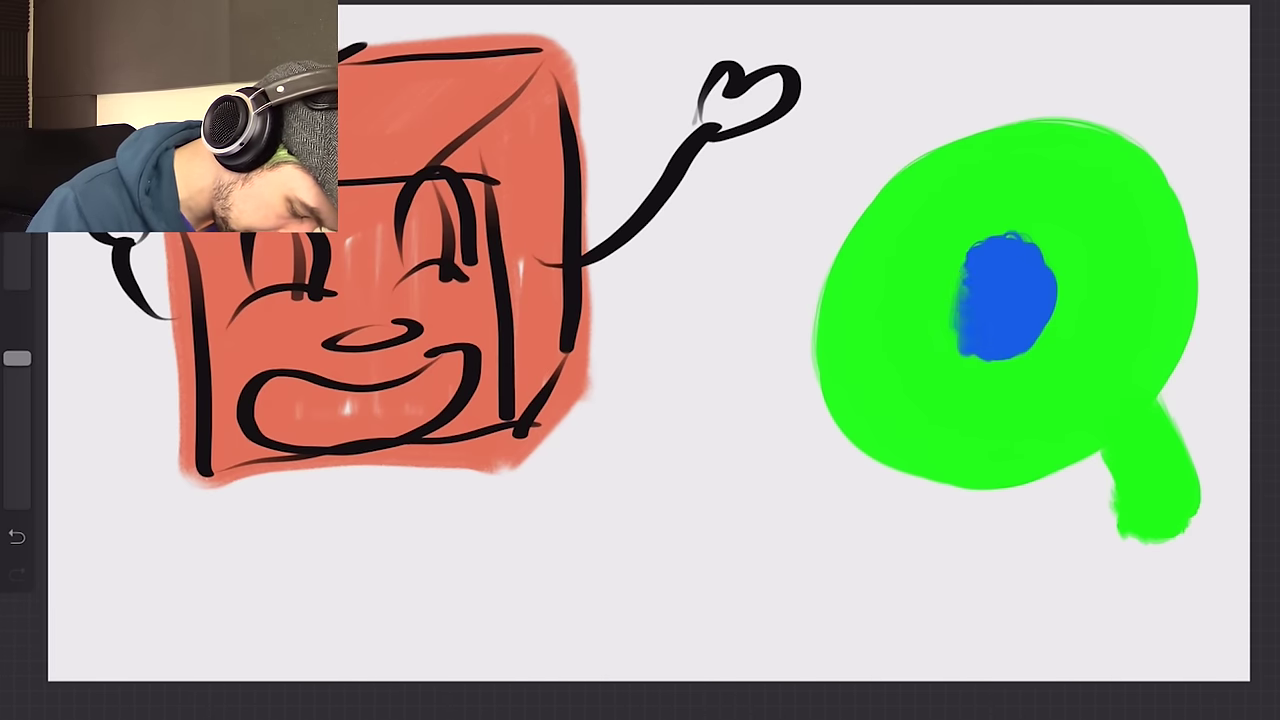
pyautogui.moveTo(950, 250); pyautogui.dragTo(1060, 360)
pyautogui.moveTo(1000, 220); pyautogui.dragTo(960, 380)
pyautogui.moveTo(940, 240); pyautogui.dragTo(1080, 390)
pyautogui.moveTo(990, 215); pyautogui.dragTo(1095, 340)
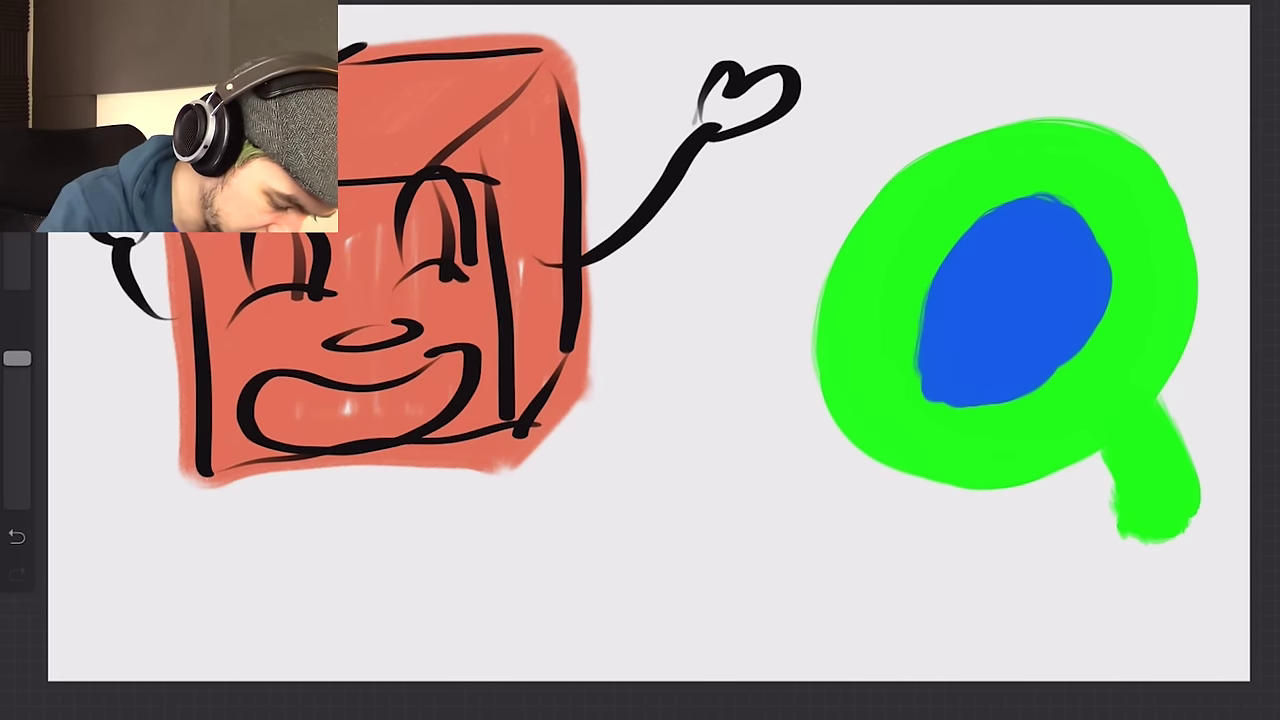
pyautogui.click(996, 2)
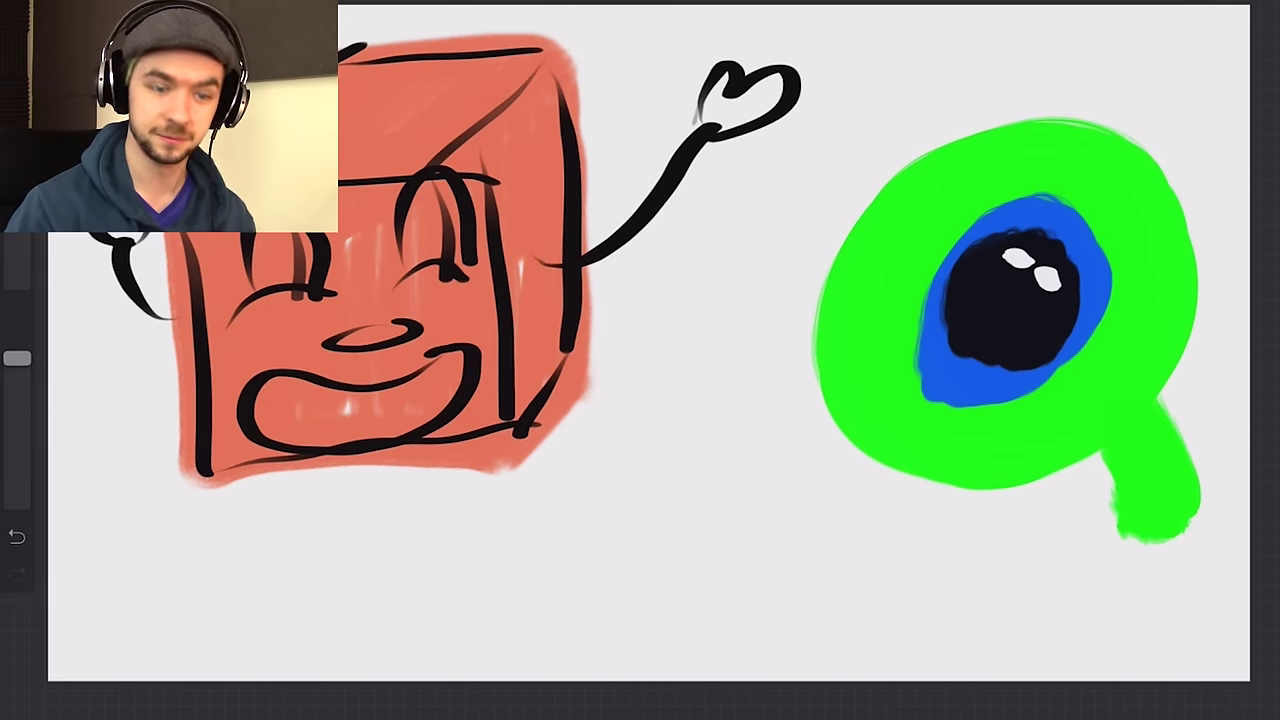
pyautogui.click(997, 3)
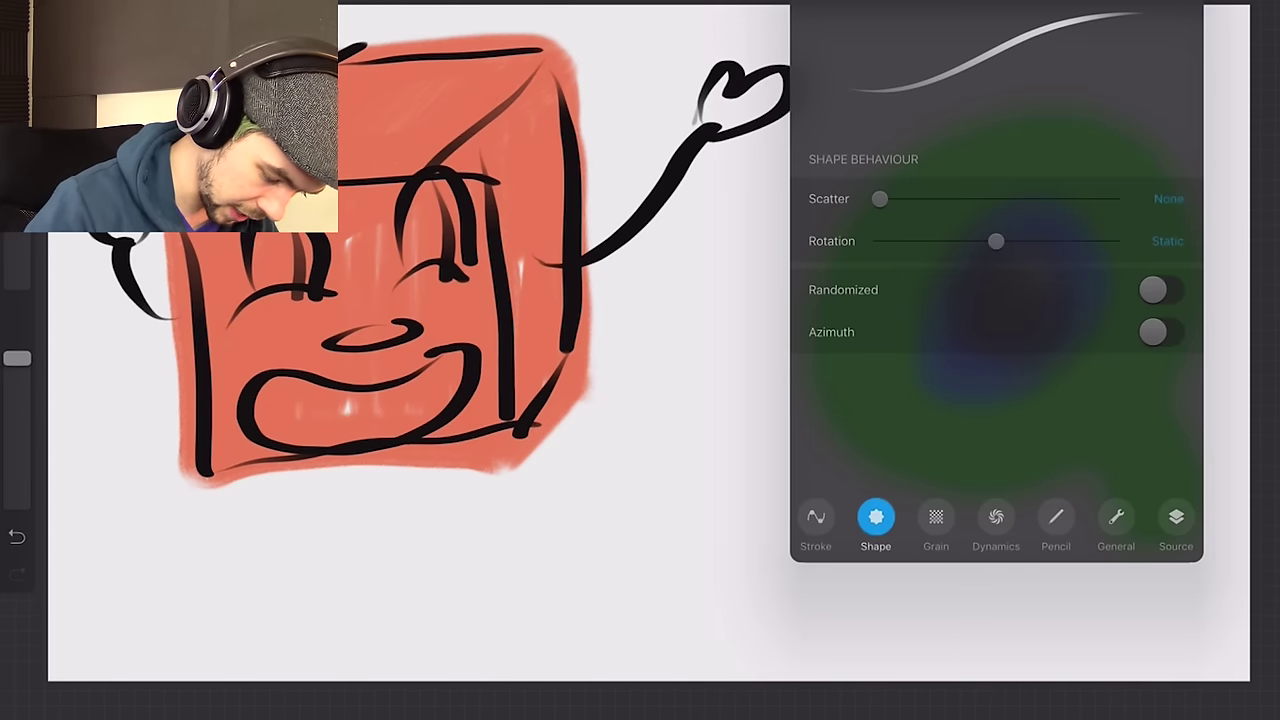
# Select the Inking Calligraphy Pen, set its lettering size, and choose near-black.
pyautogui.click(1100, 40)
pyautogui.click(1100, 495)
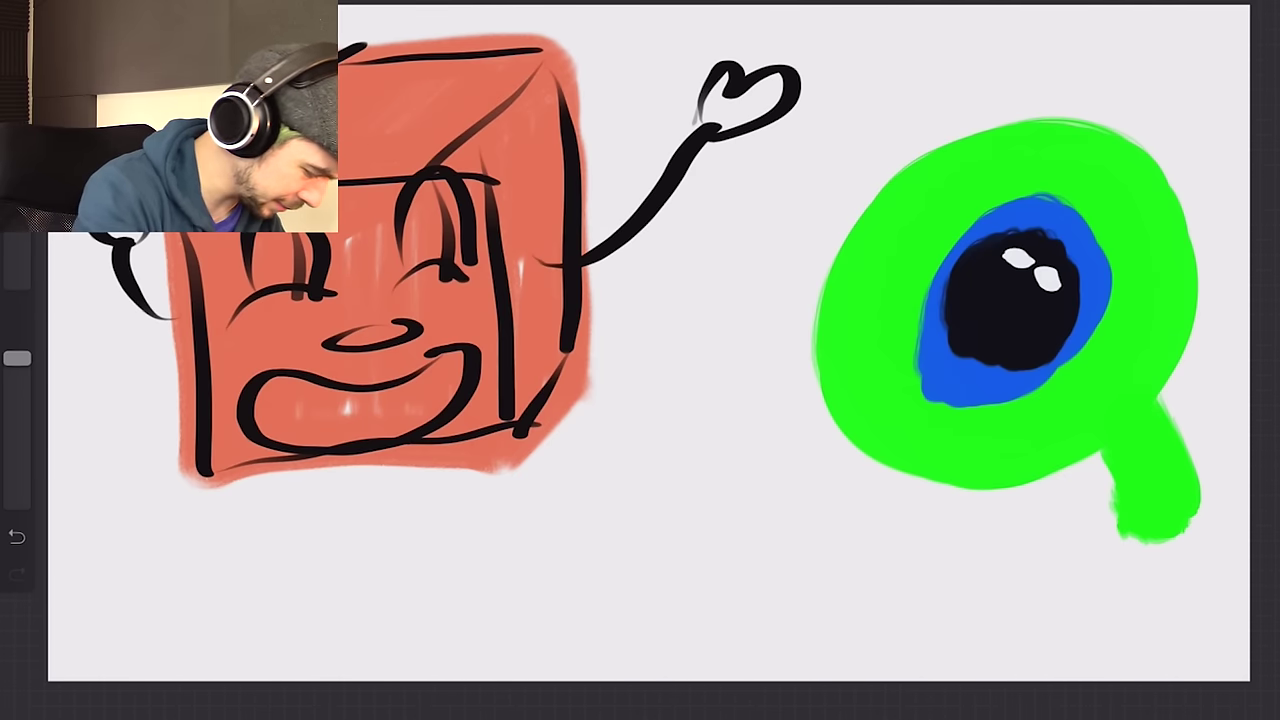
pyautogui.click(17, 268)
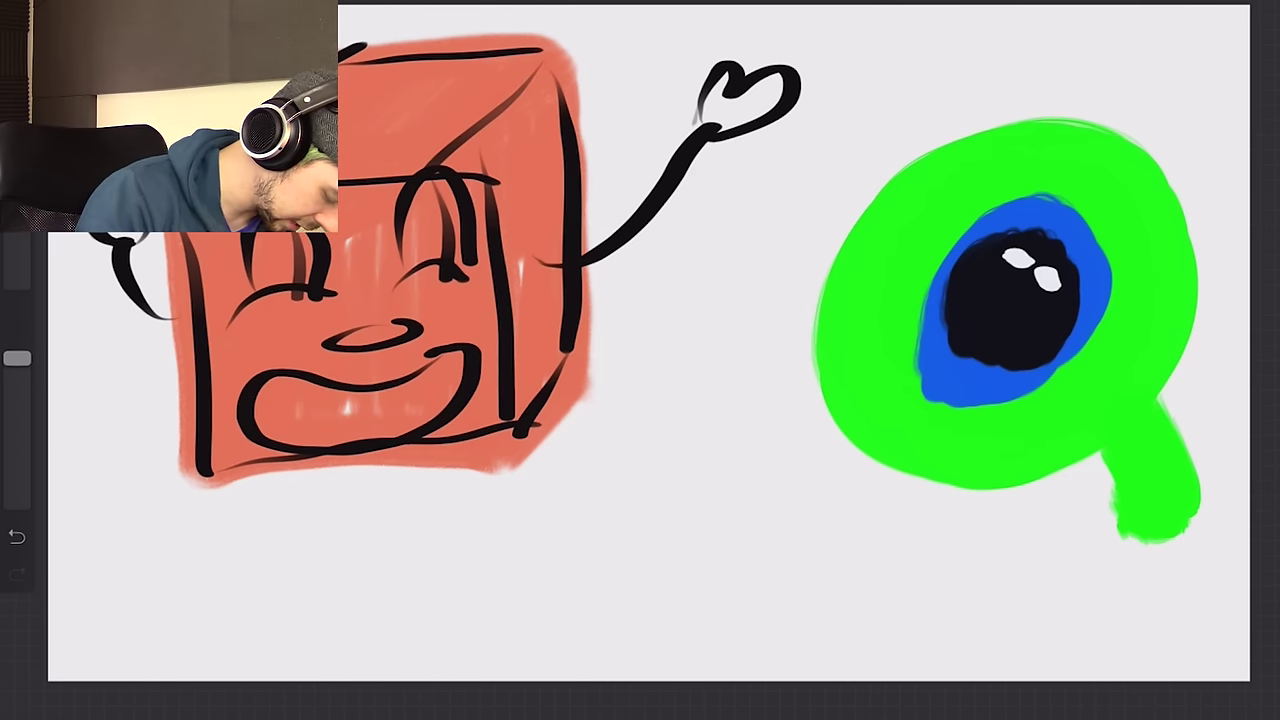
pyautogui.click(1260, 10)
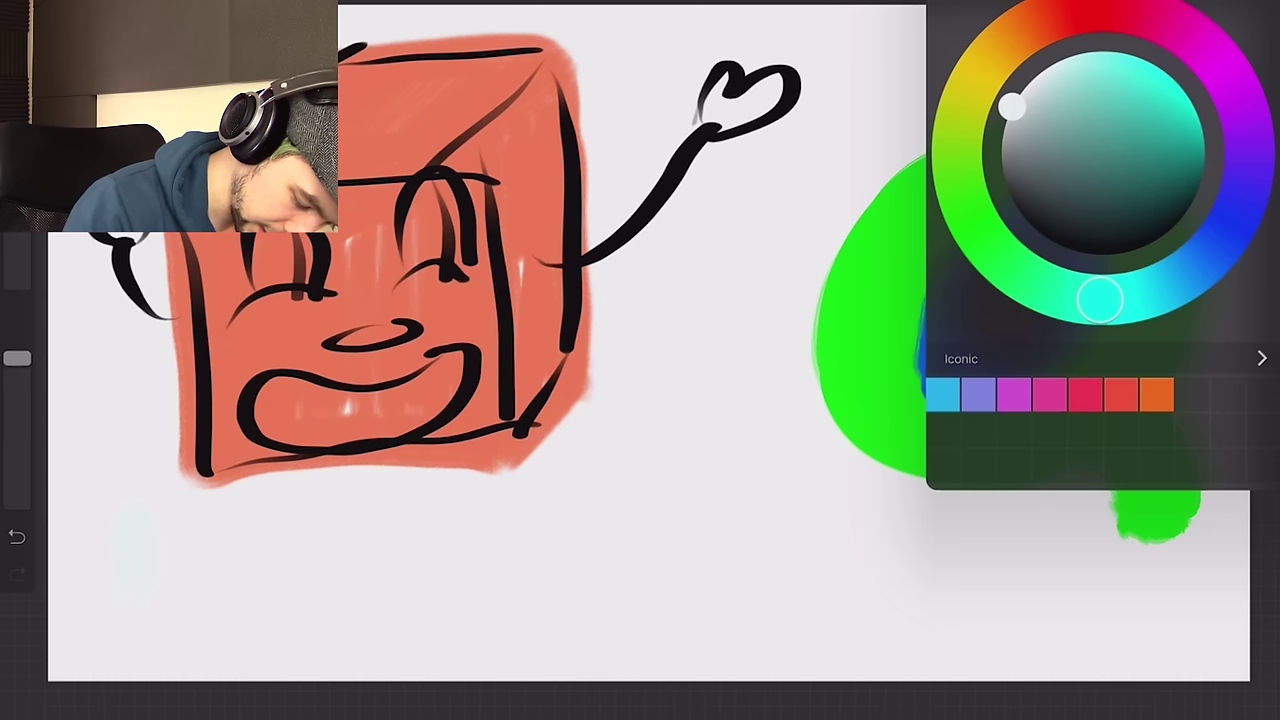
pyautogui.moveTo(1012, 106); pyautogui.dragTo(1045, 235)
pyautogui.click(1260, 10)
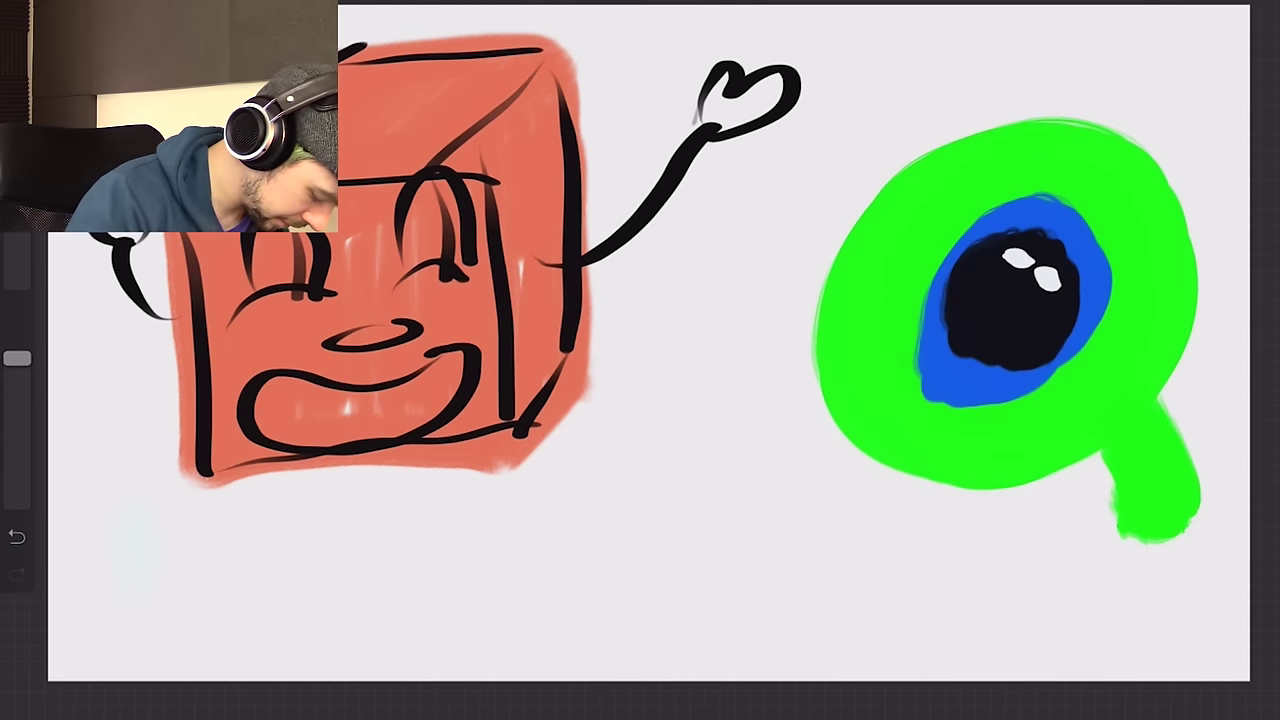
# Handwrite 'Tiny Box' below the box with 'Tim' beneath it.
pyautogui.moveTo(150, 505); pyautogui.dragTo(130, 608)
pyautogui.moveTo(82, 540); pyautogui.dragTo(195, 478)
pyautogui.moveTo(197, 548); pyautogui.dragTo(200, 598)
pyautogui.moveTo(188, 512); pyautogui.dragTo(192, 528)
pyautogui.moveTo(222, 592); pyautogui.dragTo(258, 590)
pyautogui.moveTo(272, 528); pyautogui.dragTo(260, 635)
pyautogui.moveTo(372, 520); pyautogui.dragTo(368, 602)
pyautogui.moveTo(368, 490)
pyautogui.mouseDown()
pyautogui.moveTo(382, 546)
pyautogui.moveTo(372, 612)
pyautogui.mouseUp()
pyautogui.moveTo(480, 545); pyautogui.dragTo(540, 602)
pyautogui.moveTo(544, 526); pyautogui.dragTo(486, 604)
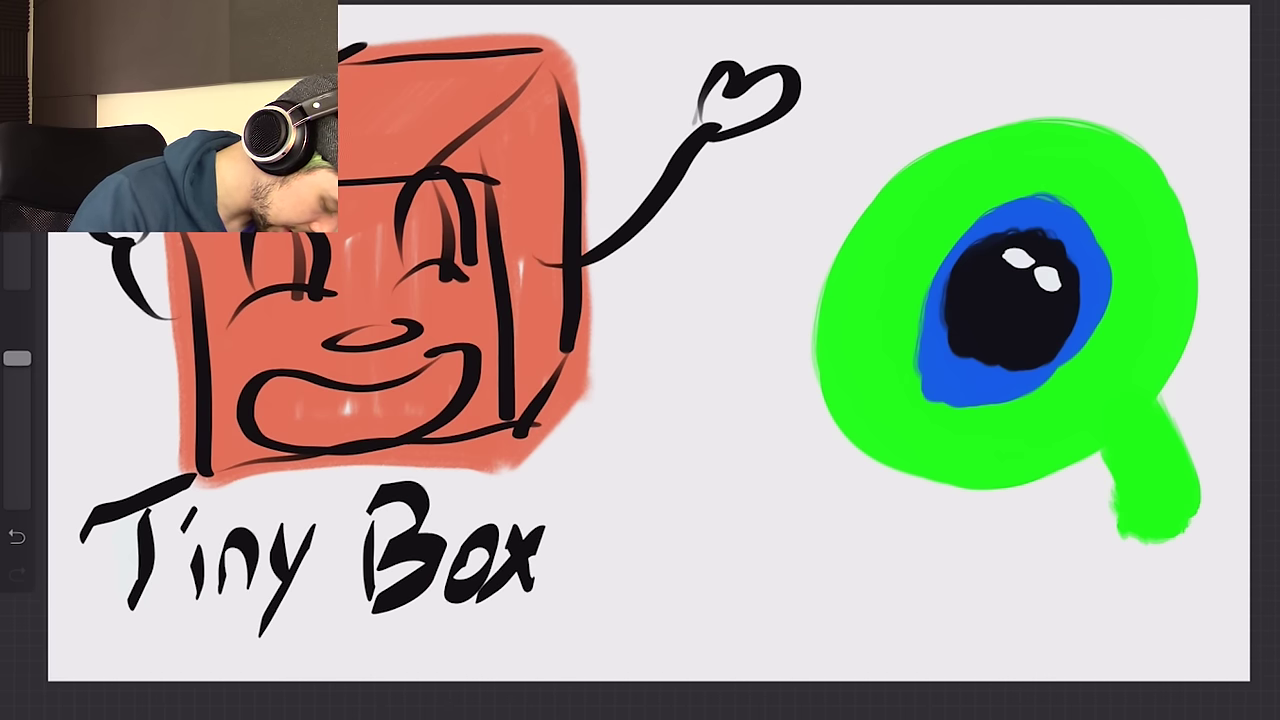
pyautogui.moveTo(210, 616); pyautogui.dragTo(208, 682)
pyautogui.moveTo(166, 638); pyautogui.dragTo(300, 578)
pyautogui.moveTo(298, 628)
pyautogui.mouseDown()
pyautogui.moveTo(302, 680)
pyautogui.moveTo(406, 676)
pyautogui.mouseUp()
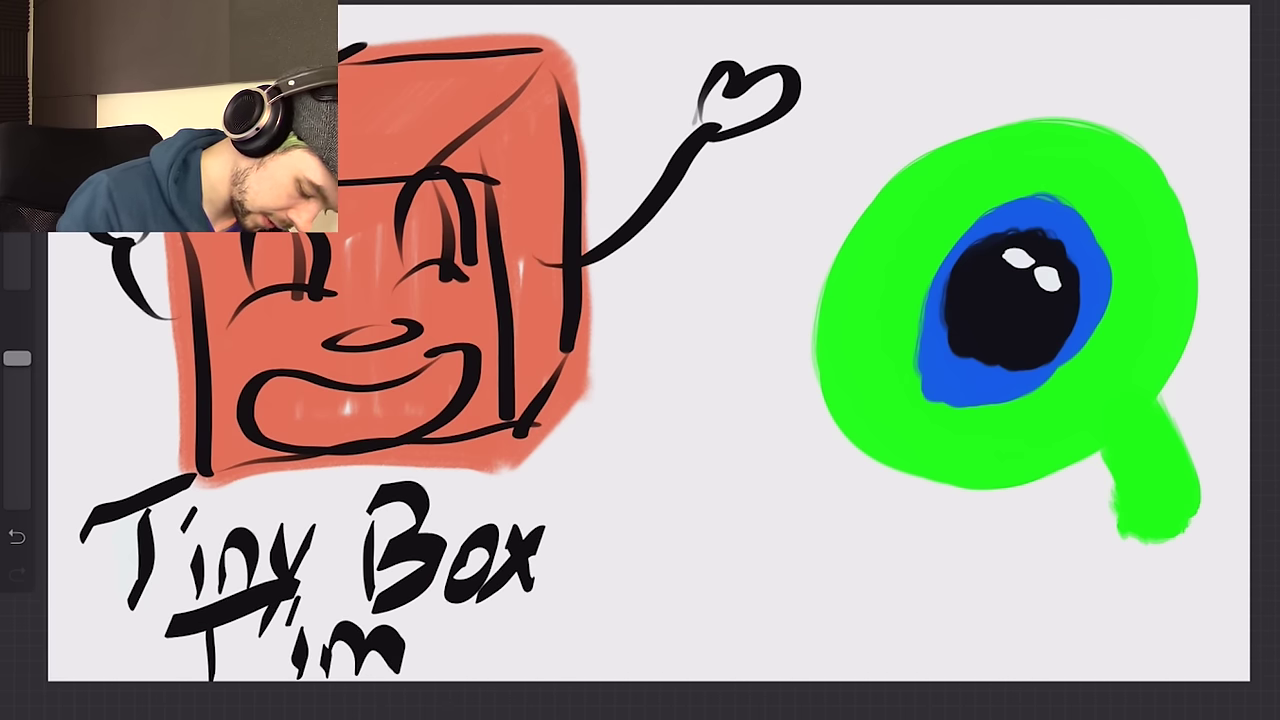
# Handwrite 'Septiceye' under the green Q with another word beneath it.
pyautogui.moveTo(815, 500); pyautogui.dragTo(712, 592)
pyautogui.moveTo(825, 560); pyautogui.dragTo(885, 532)
pyautogui.moveTo(893, 540)
pyautogui.mouseDown()
pyautogui.moveTo(880, 615)
pyautogui.moveTo(905, 580)
pyautogui.mouseUp()
pyautogui.moveTo(967, 505); pyautogui.dragTo(950, 568)
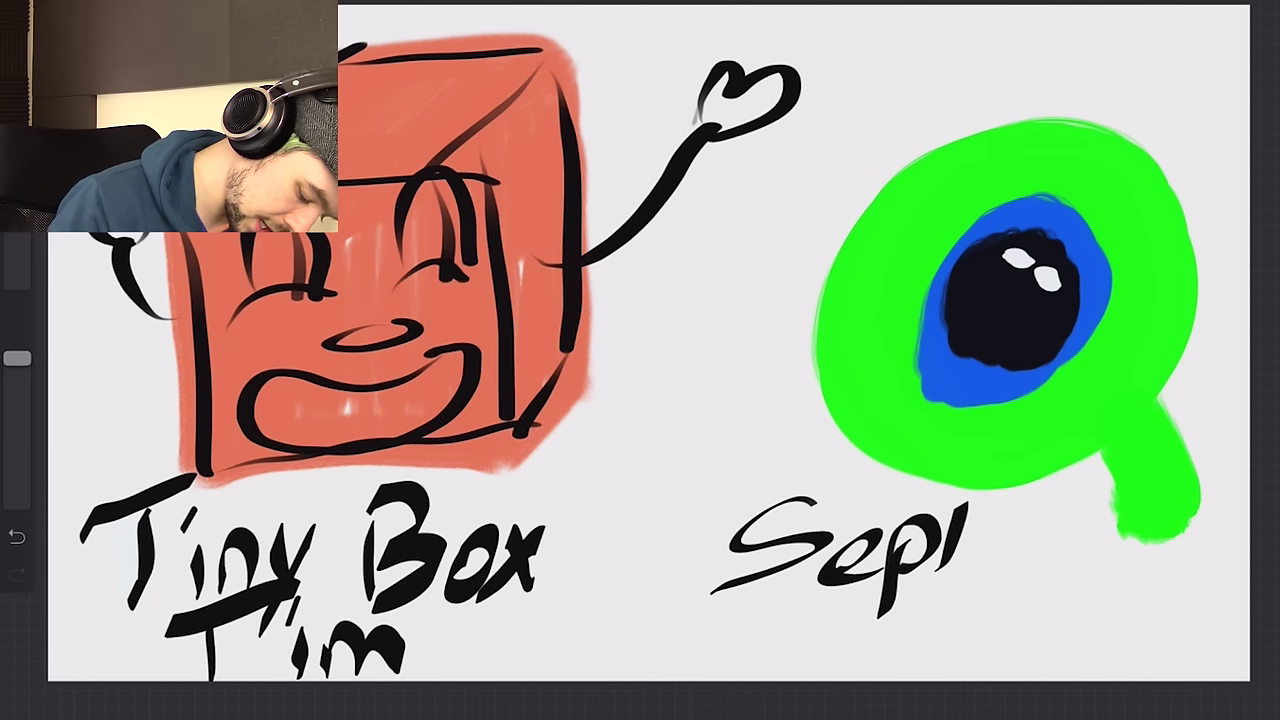
pyautogui.moveTo(1040, 532); pyautogui.dragTo(1005, 570)
pyautogui.moveTo(1055, 560); pyautogui.dragTo(1160, 590)
pyautogui.moveTo(1210, 540); pyautogui.dragTo(1098, 614)
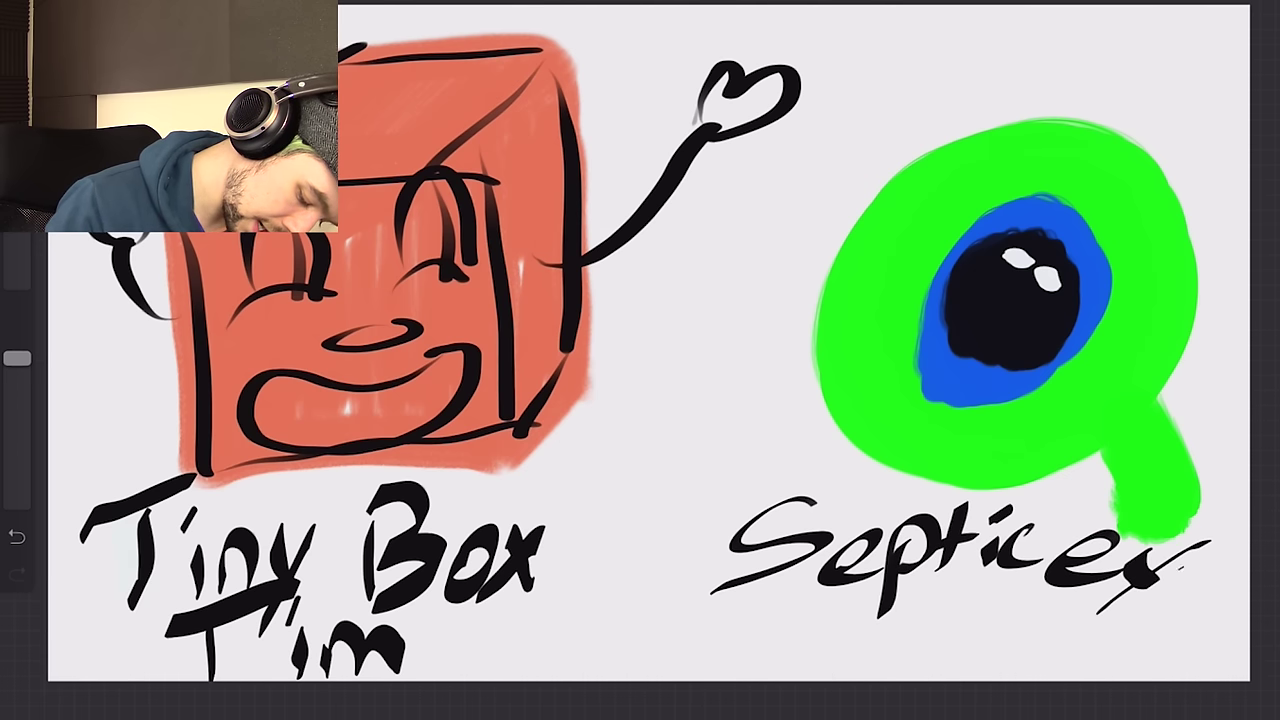
pyautogui.moveTo(1172, 565); pyautogui.dragTo(1250, 580)
pyautogui.moveTo(985, 590); pyautogui.dragTo(836, 680)
pyautogui.moveTo(1015, 625)
pyautogui.mouseDown()
pyautogui.moveTo(1030, 668)
pyautogui.moveTo(1118, 640)
pyautogui.mouseUp()
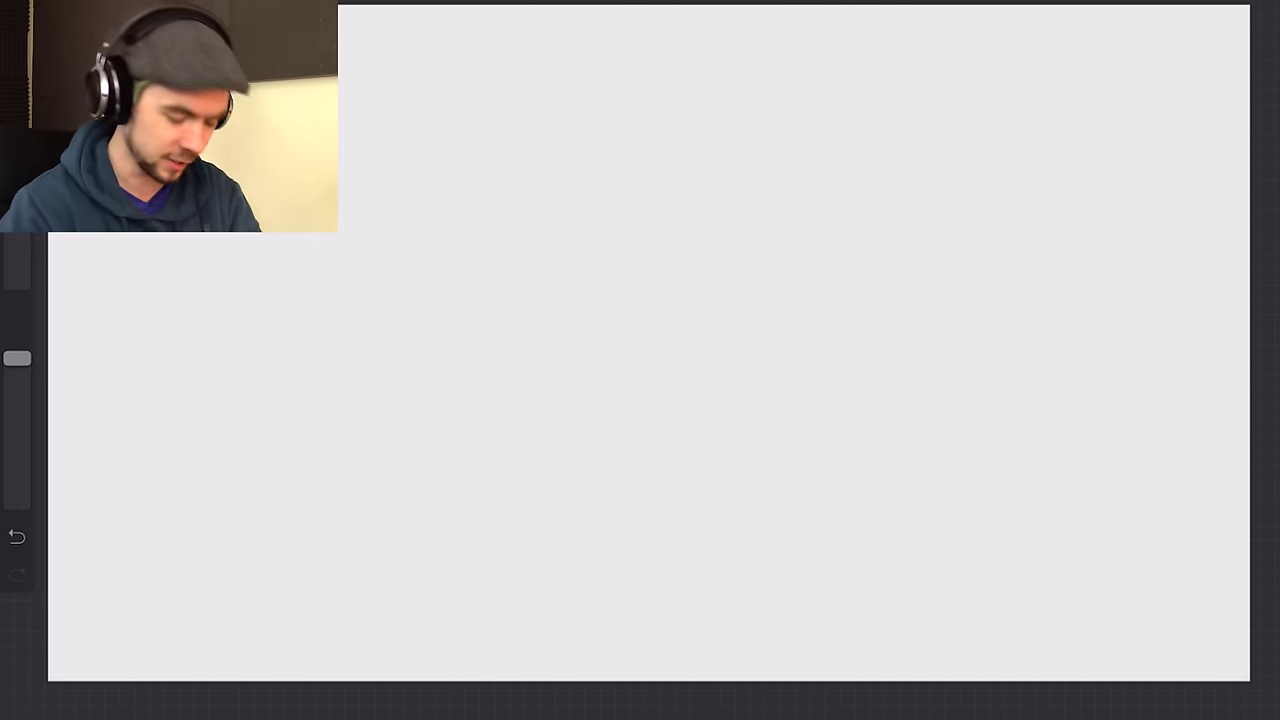
# Pick a bright saturated red and select the Flat Marker brush.
pyautogui.click(1265, 3)
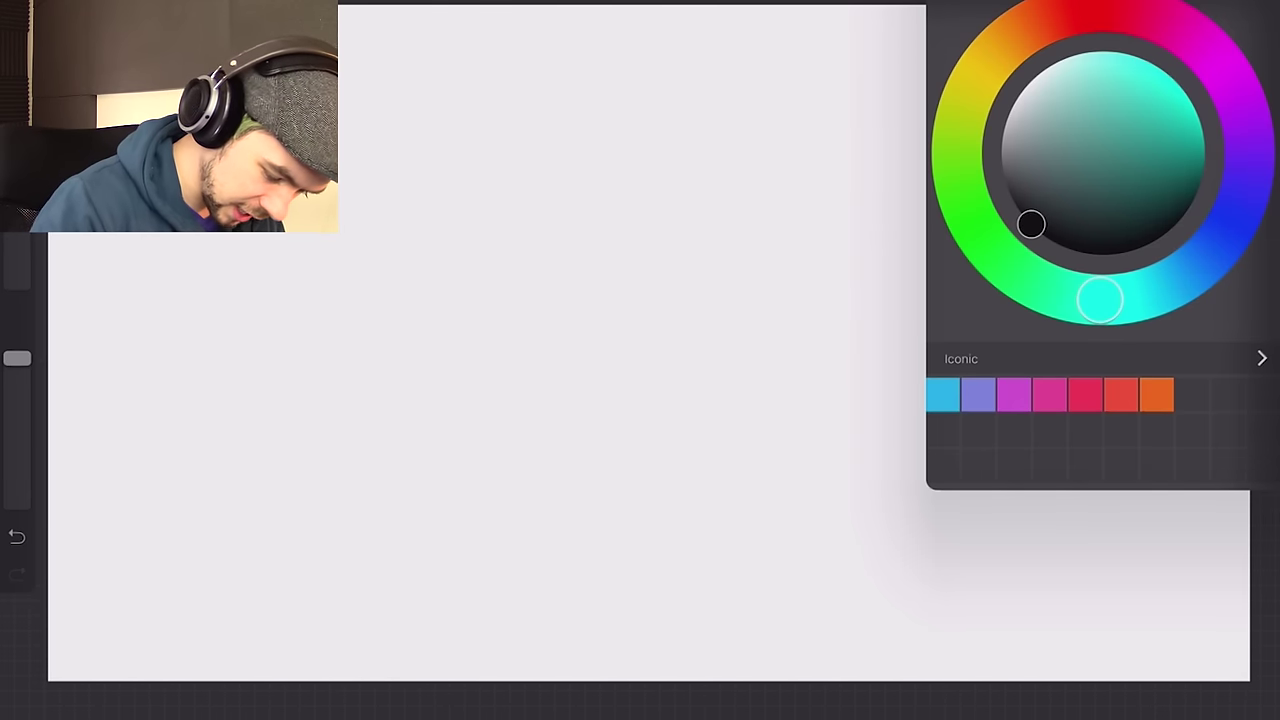
pyautogui.click(1114, 12)
pyautogui.moveTo(1031, 224)
pyautogui.mouseDown()
pyautogui.moveTo(1049, 169)
pyautogui.moveTo(1180, 65)
pyautogui.mouseUp()
pyautogui.click(1265, 3)
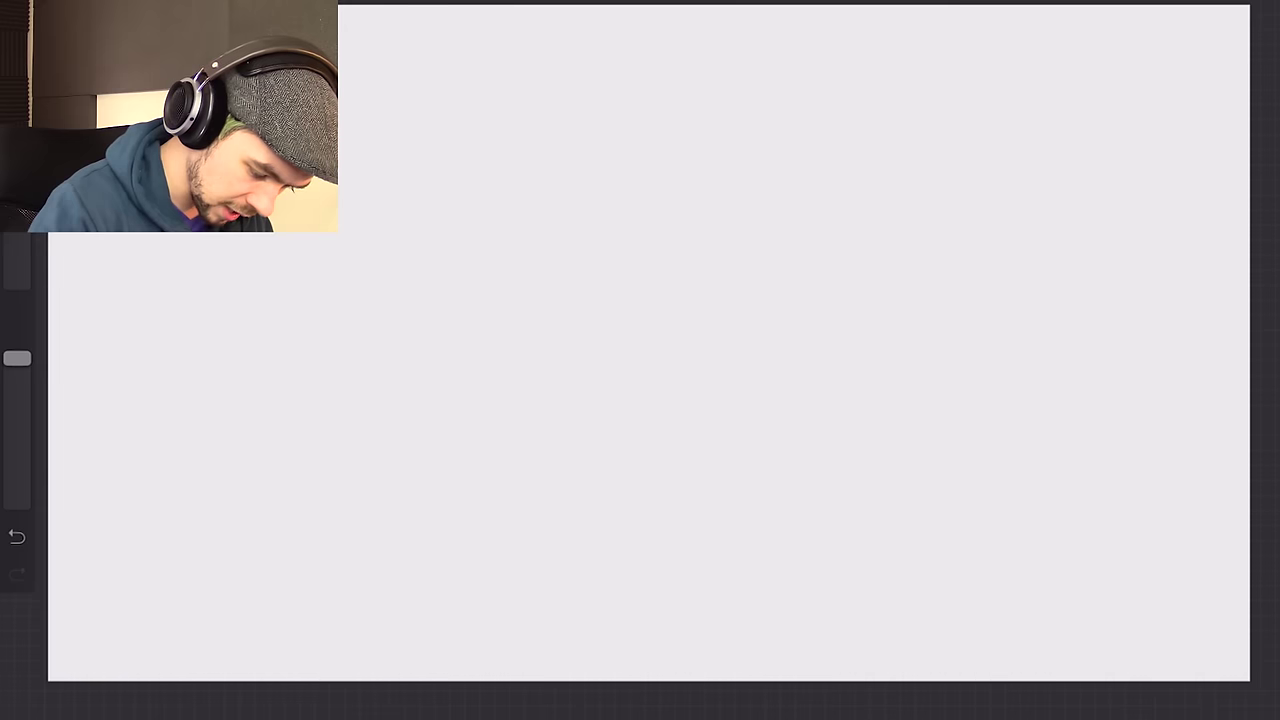
pyautogui.click(1045, 3)
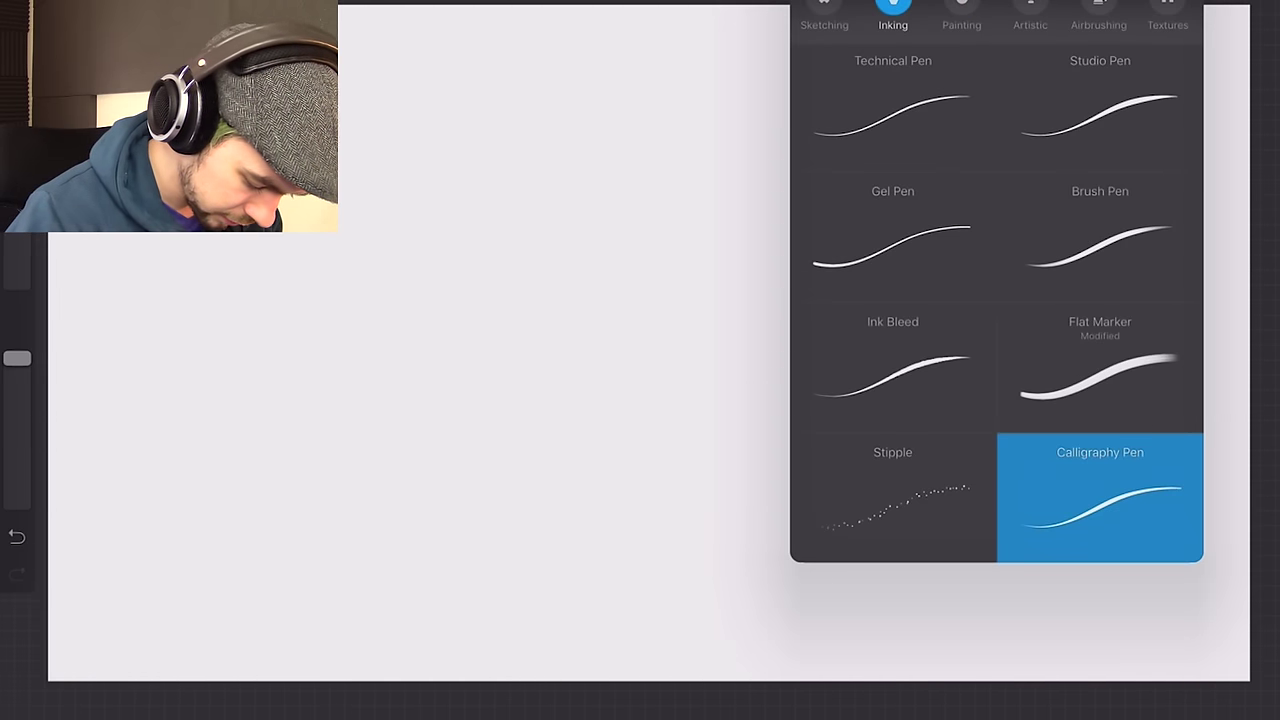
pyautogui.click(1100, 367)
pyautogui.click(500, 400)
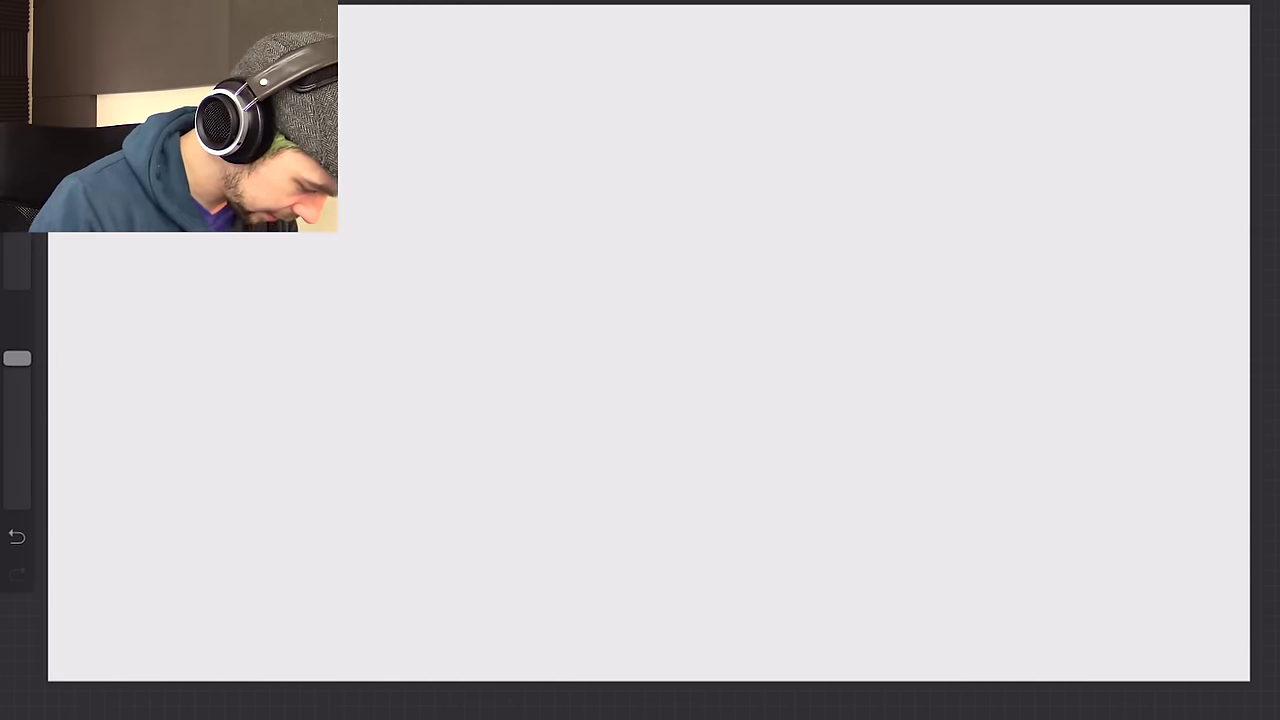
# Paint the red torso with thick horizontal strokes, adjusting brush size.
pyautogui.moveTo(505, 290); pyautogui.dragTo(725, 440)
pyautogui.moveTo(530, 470); pyautogui.dragTo(690, 560)
pyautogui.moveTo(585, 465); pyautogui.dragTo(710, 475)
pyautogui.moveTo(640, 515); pyautogui.dragTo(715, 545)
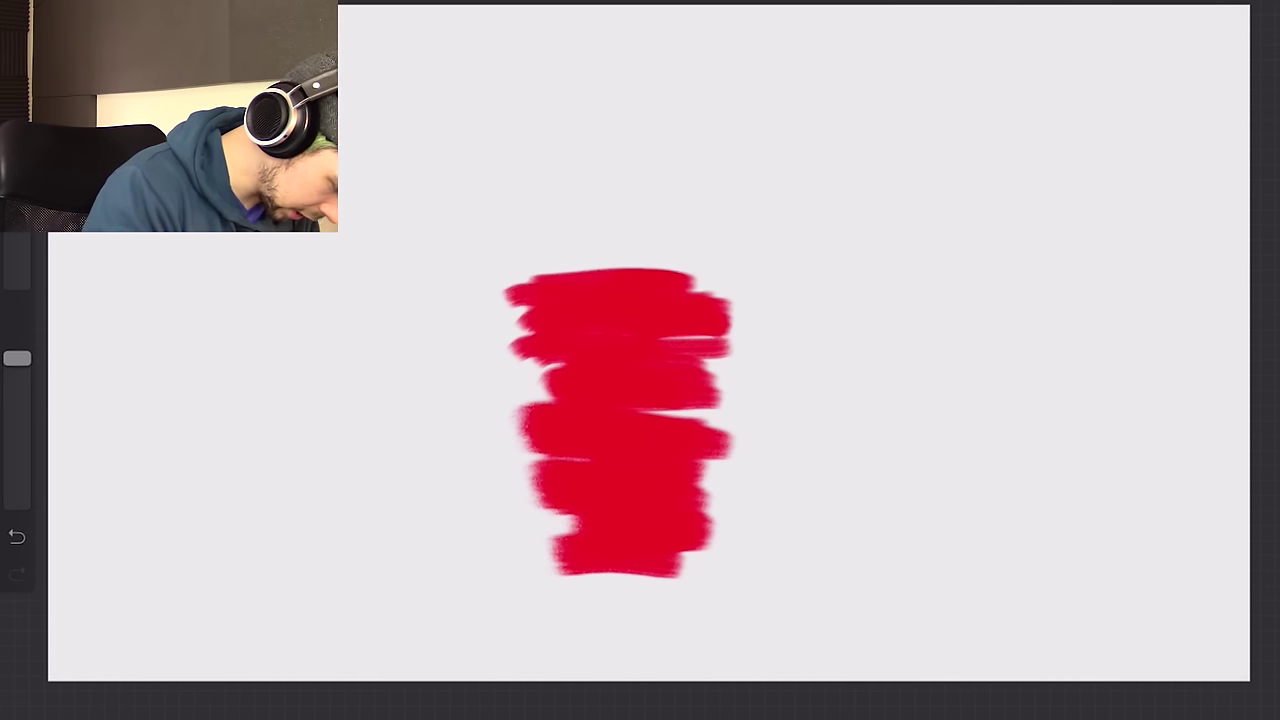
pyautogui.moveTo(17, 262); pyautogui.dragTo(17, 212)
pyautogui.moveTo(535, 568); pyautogui.dragTo(722, 580)
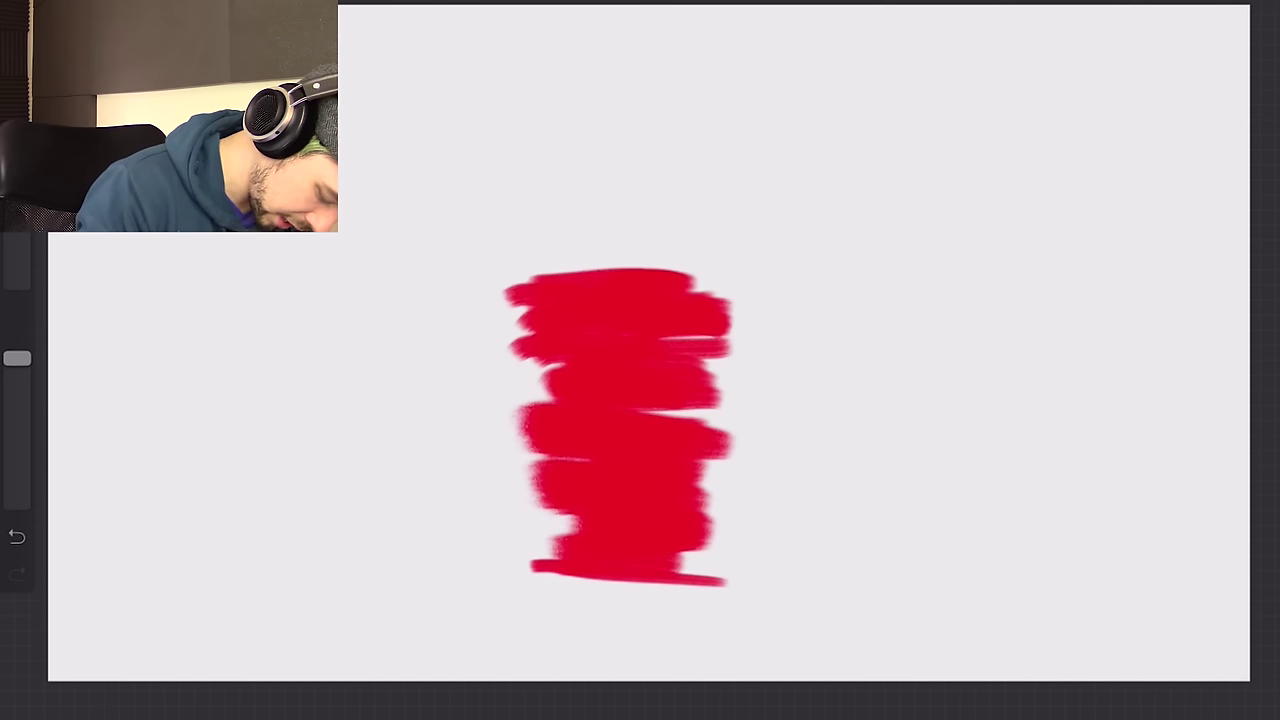
pyautogui.moveTo(535, 535); pyautogui.dragTo(750, 547)
pyautogui.moveTo(525, 405); pyautogui.dragTo(740, 392)
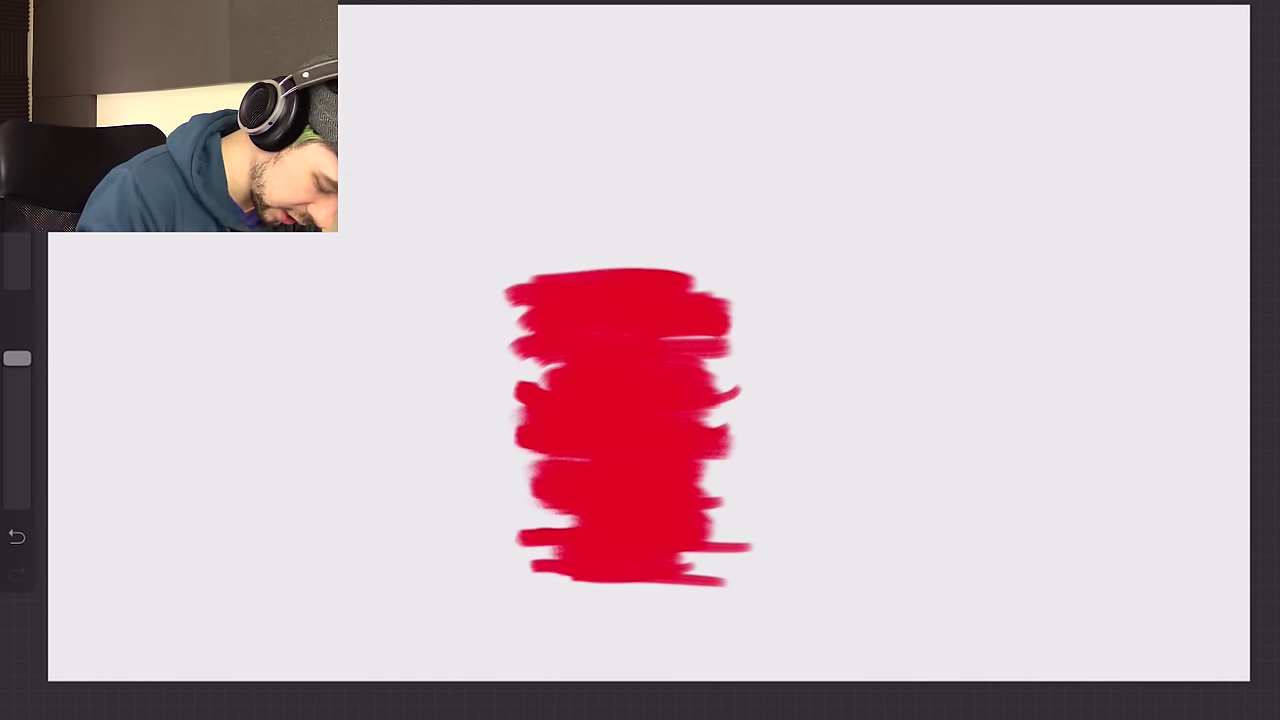
pyautogui.moveTo(528, 365); pyautogui.dragTo(755, 355)
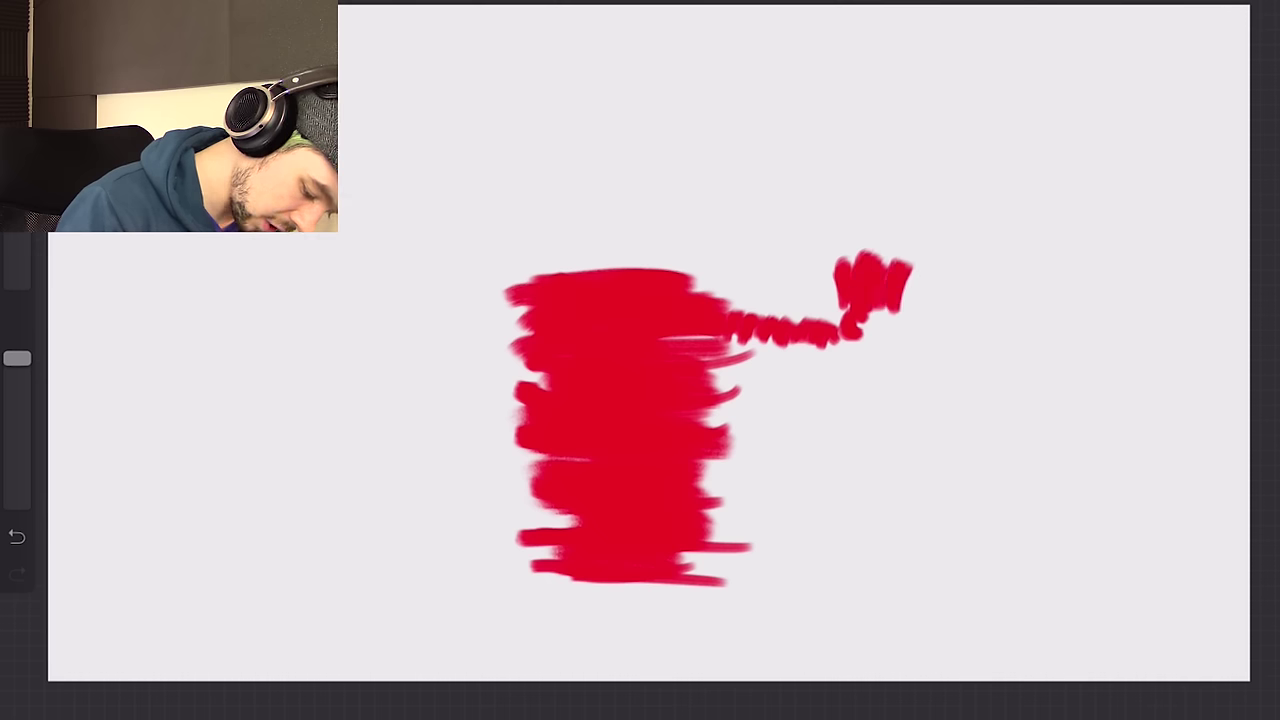
# Paint the raised red arm and fist, undoing the last fist stroke.
pyautogui.moveTo(855, 325); pyautogui.dragTo(830, 348)
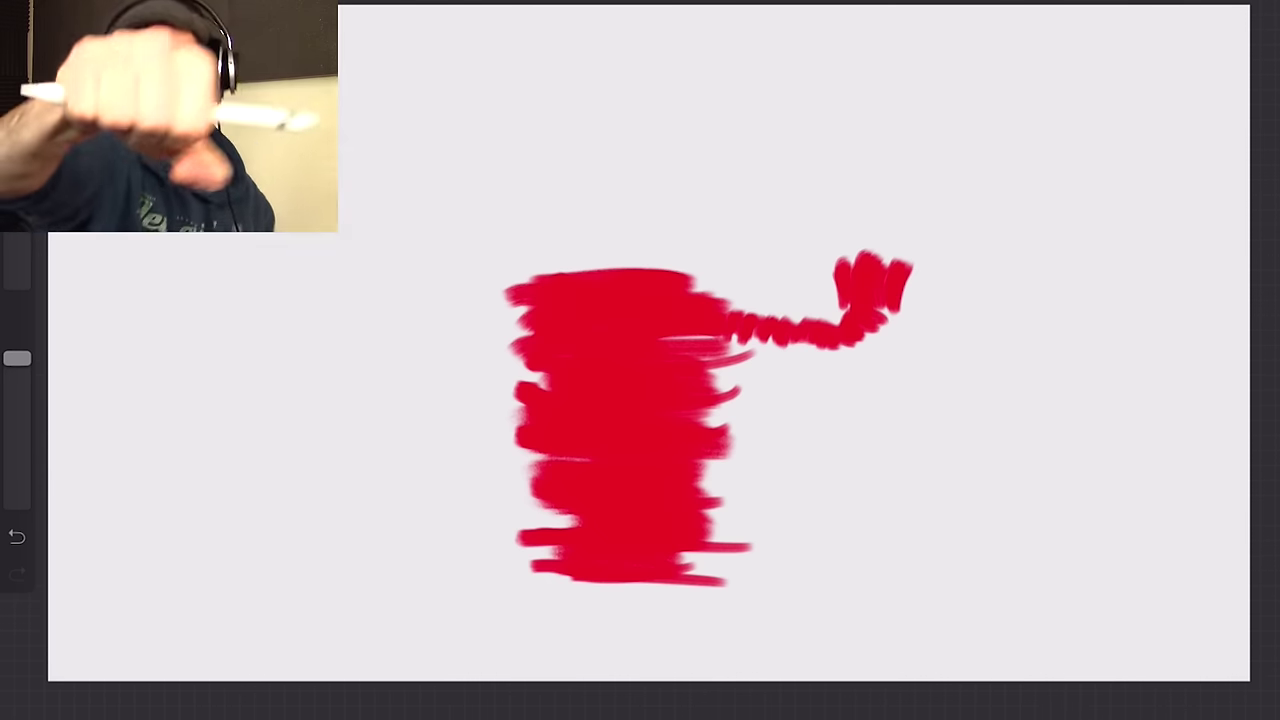
pyautogui.moveTo(834, 300); pyautogui.dragTo(857, 212)
pyautogui.moveTo(846, 272); pyautogui.dragTo(838, 208)
pyautogui.moveTo(882, 268); pyautogui.dragTo(882, 210)
pyautogui.moveTo(898, 264); pyautogui.dragTo(898, 208)
pyautogui.moveTo(910, 314); pyautogui.dragTo(912, 228)
pyautogui.moveTo(878, 258); pyautogui.dragTo(878, 206)
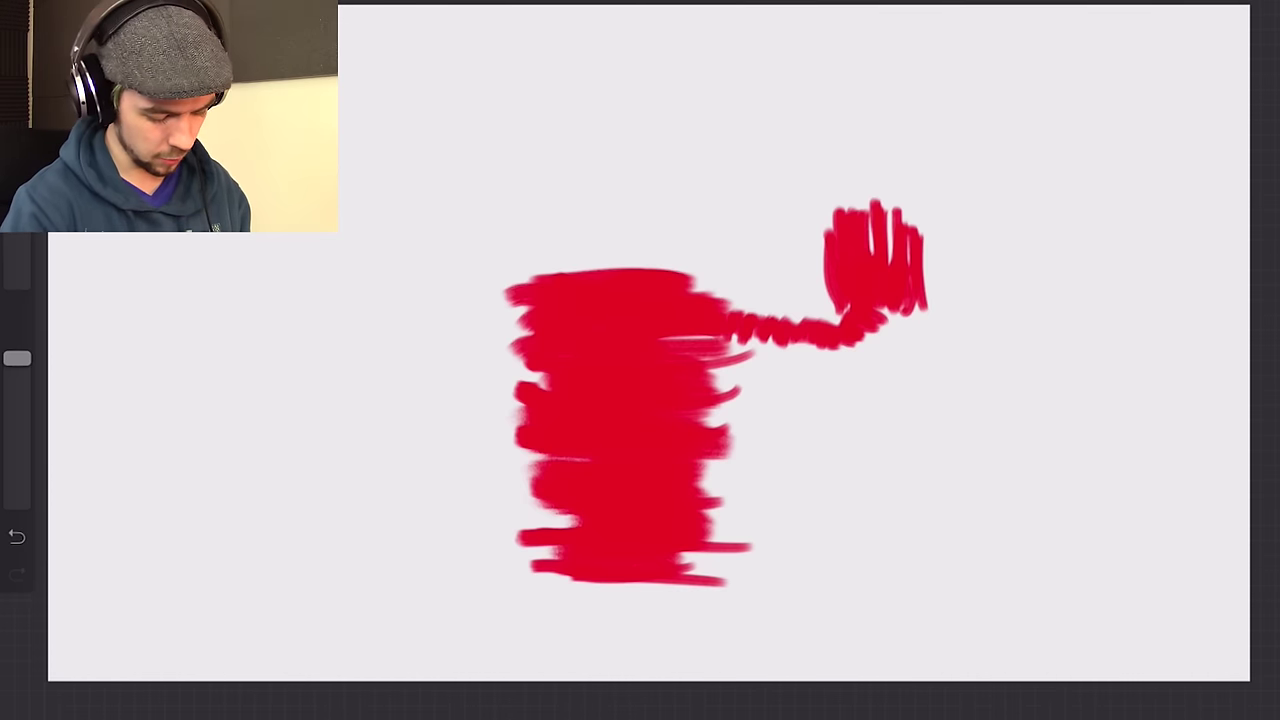
pyautogui.hotkey('ctrl', 'z')
pyautogui.hotkey('ctrl', 'z')
pyautogui.hotkey('ctrl', 'z')
pyautogui.hotkey('ctrl', 'z')
pyautogui.hotkey('ctrl', 'z')
pyautogui.hotkey('ctrl', 'z')
pyautogui.hotkey('ctrl', 'z')
pyautogui.hotkey('ctrl', 'z')
pyautogui.hotkey('ctrl', 'z')
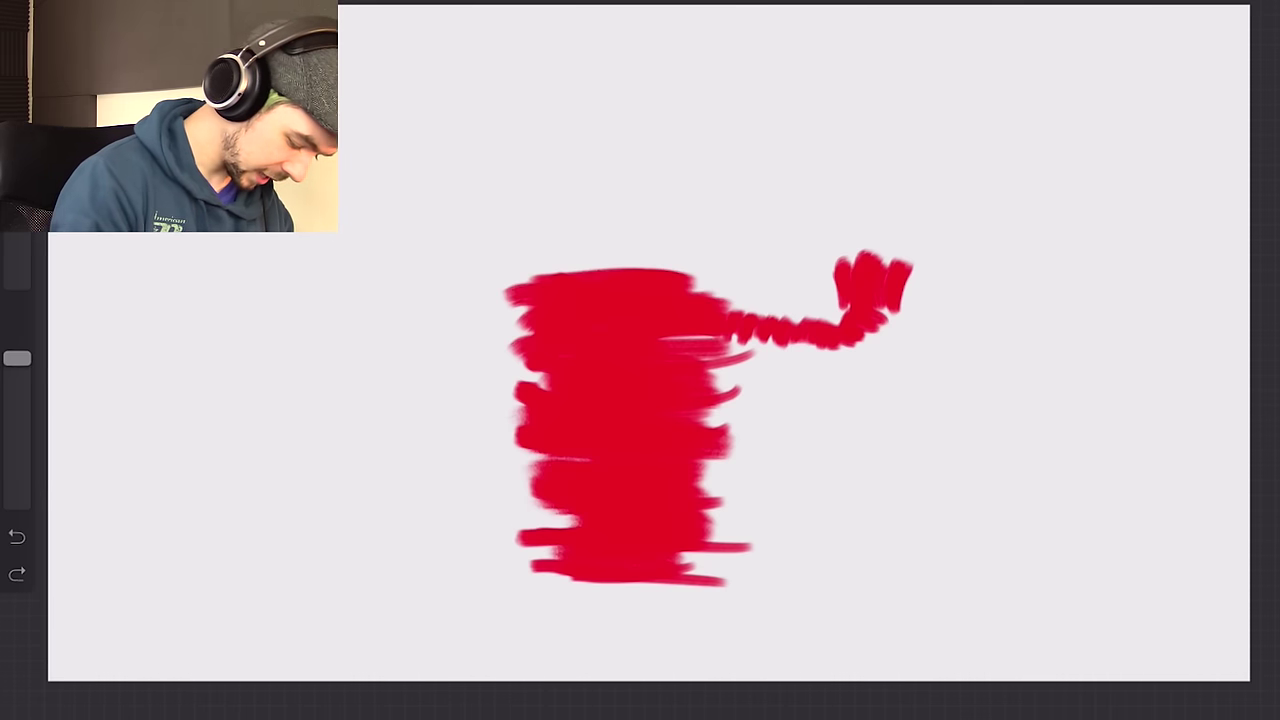
# Paint the bent left arm beside the torso, then switch the colour to black.
pyautogui.moveTo(512, 330); pyautogui.dragTo(444, 428)
pyautogui.moveTo(476, 446)
pyautogui.mouseDown()
pyautogui.moveTo(444, 472)
pyautogui.moveTo(522, 490)
pyautogui.mouseUp()
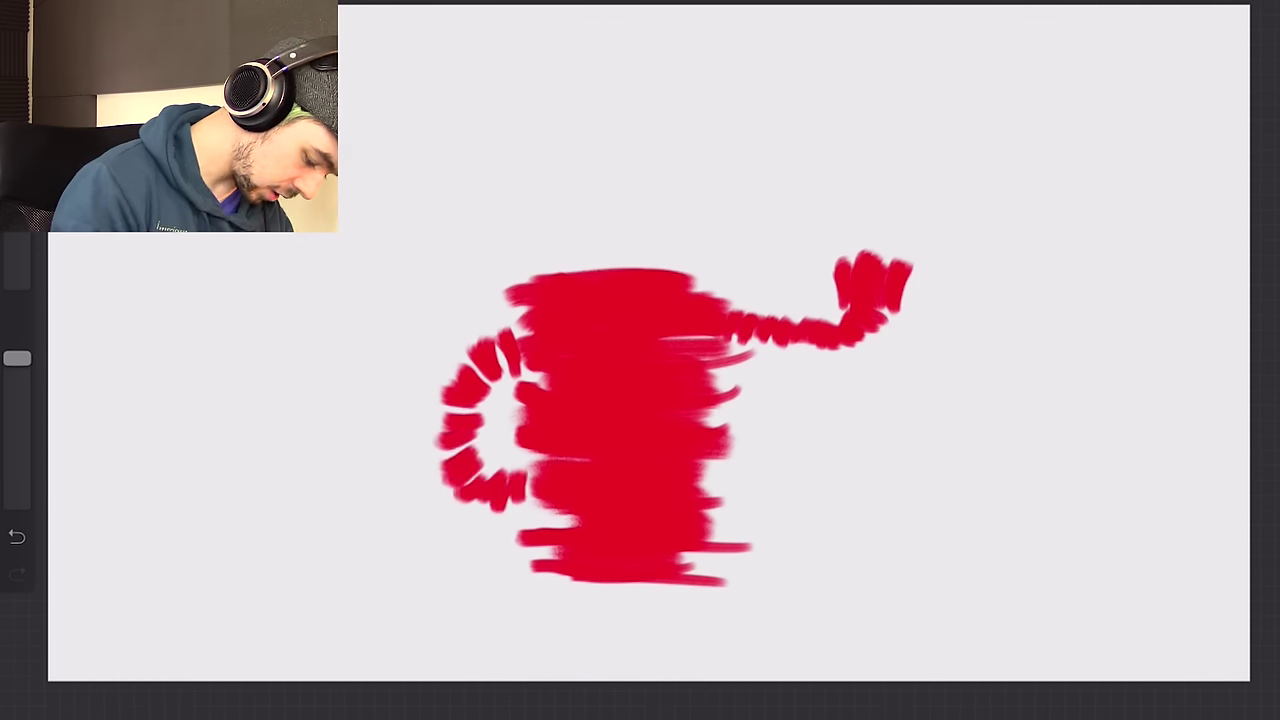
pyautogui.moveTo(488, 356); pyautogui.dragTo(464, 410)
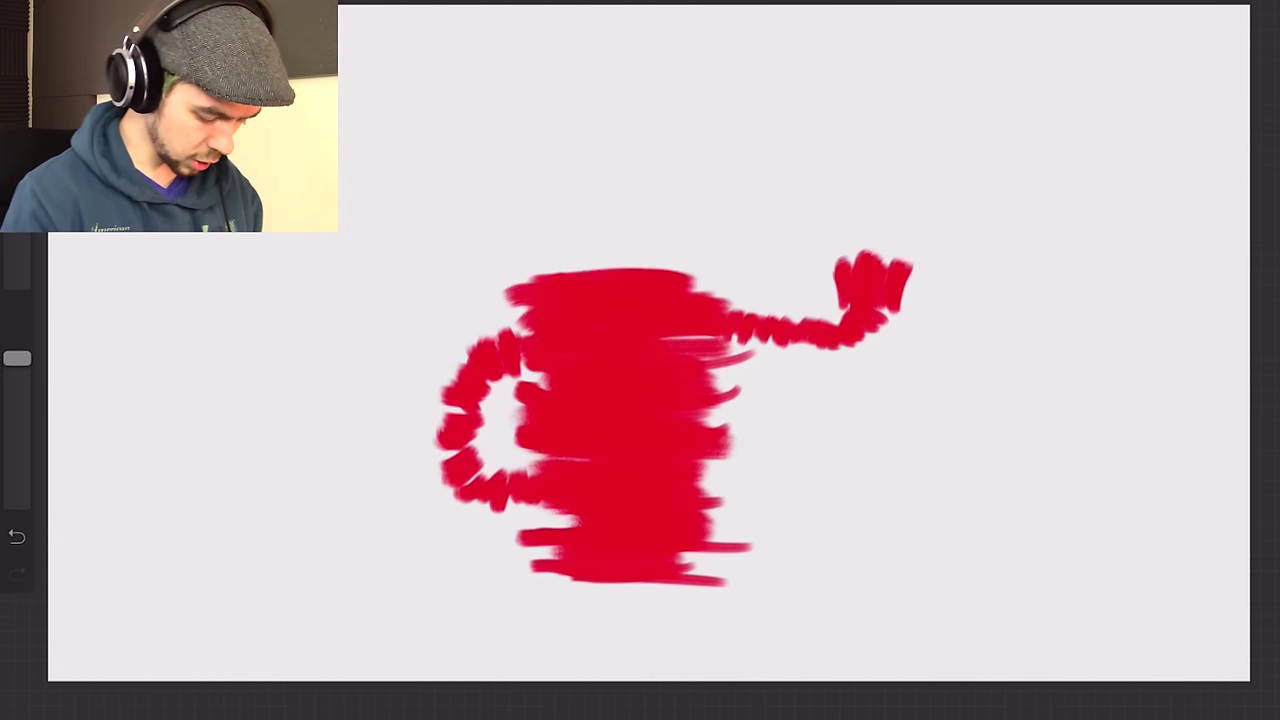
pyautogui.click(1262, 8)
pyautogui.moveTo(1191, 103); pyautogui.dragTo(1136, 228)
pyautogui.click(1262, 8)
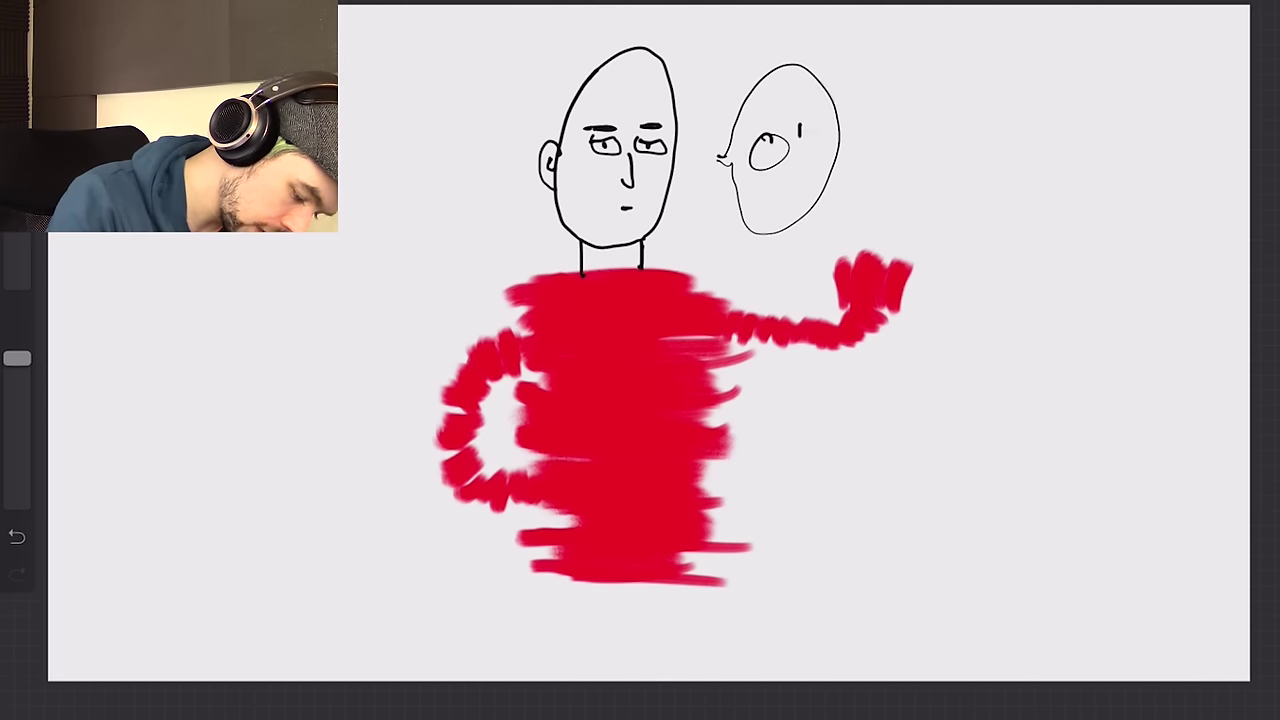
# Thicken the k in the 'ok' bubble, then choose a light peach skin tone.
pyautogui.moveTo(806, 148); pyautogui.dragTo(816, 163)
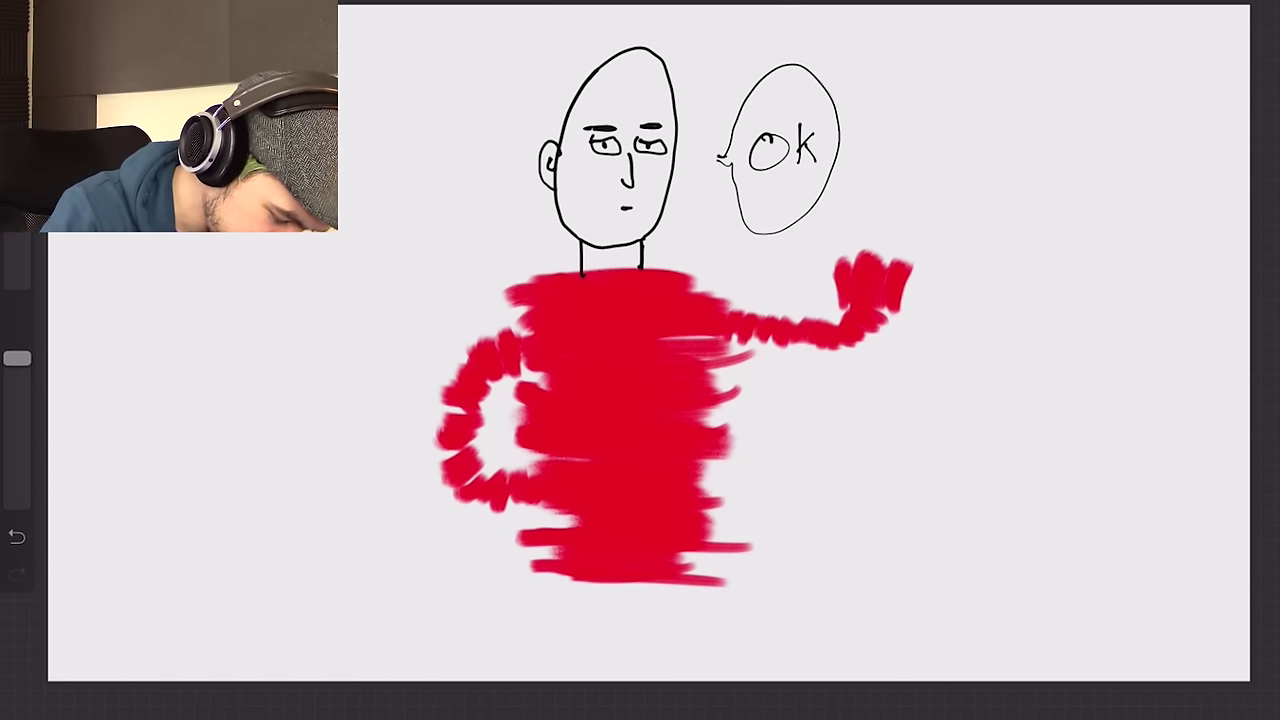
pyautogui.click(1262, 8)
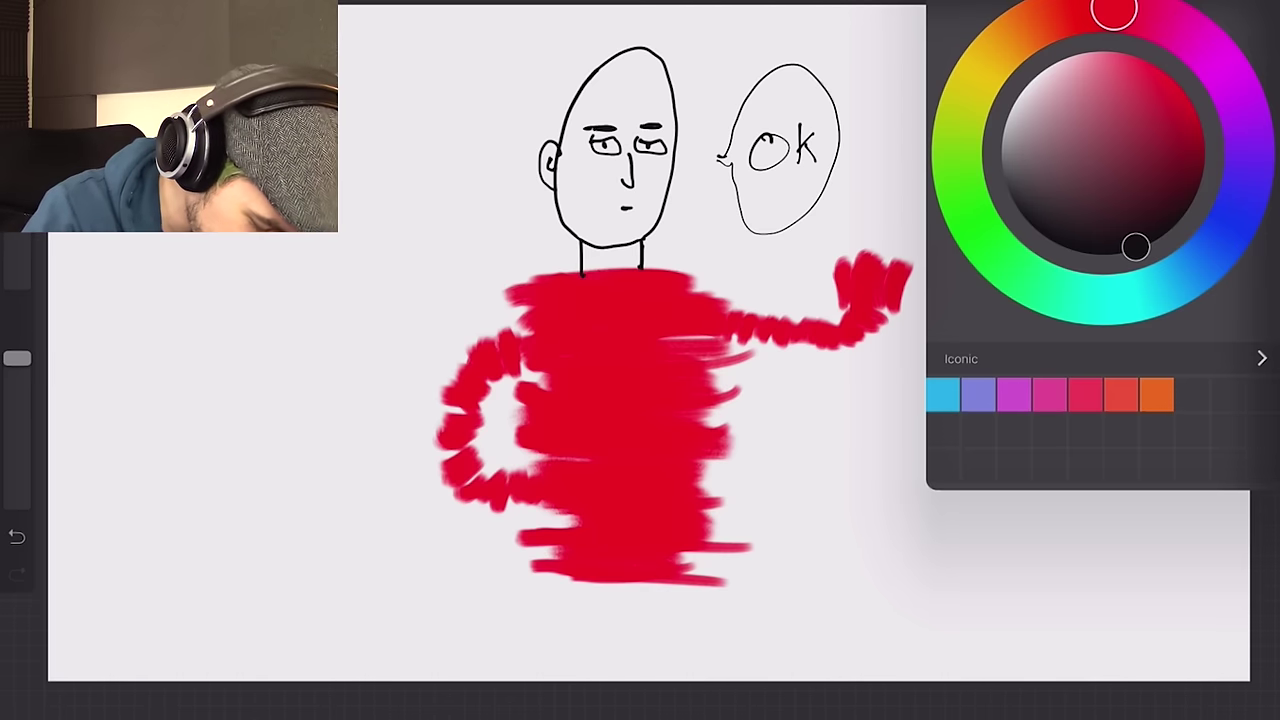
pyautogui.moveTo(1113, 12); pyautogui.dragTo(1032, 25)
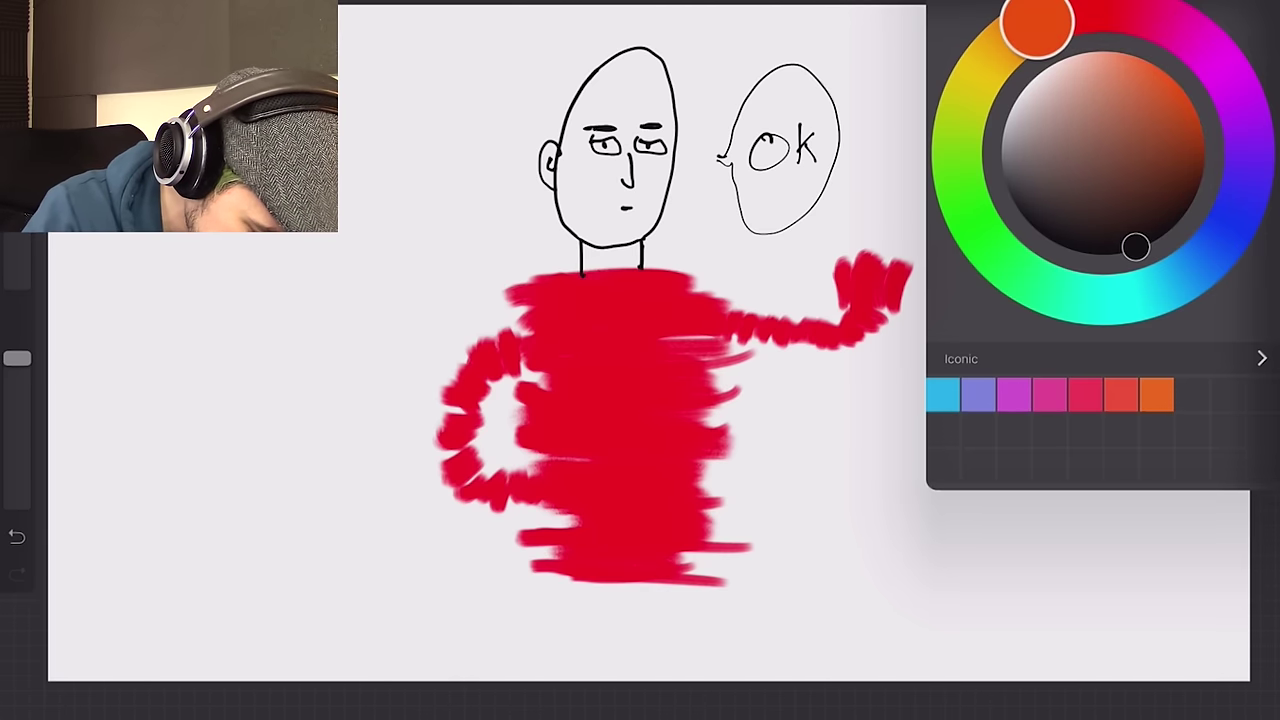
pyautogui.moveTo(1135, 247); pyautogui.dragTo(1110, 45)
pyautogui.click(1100, 40)
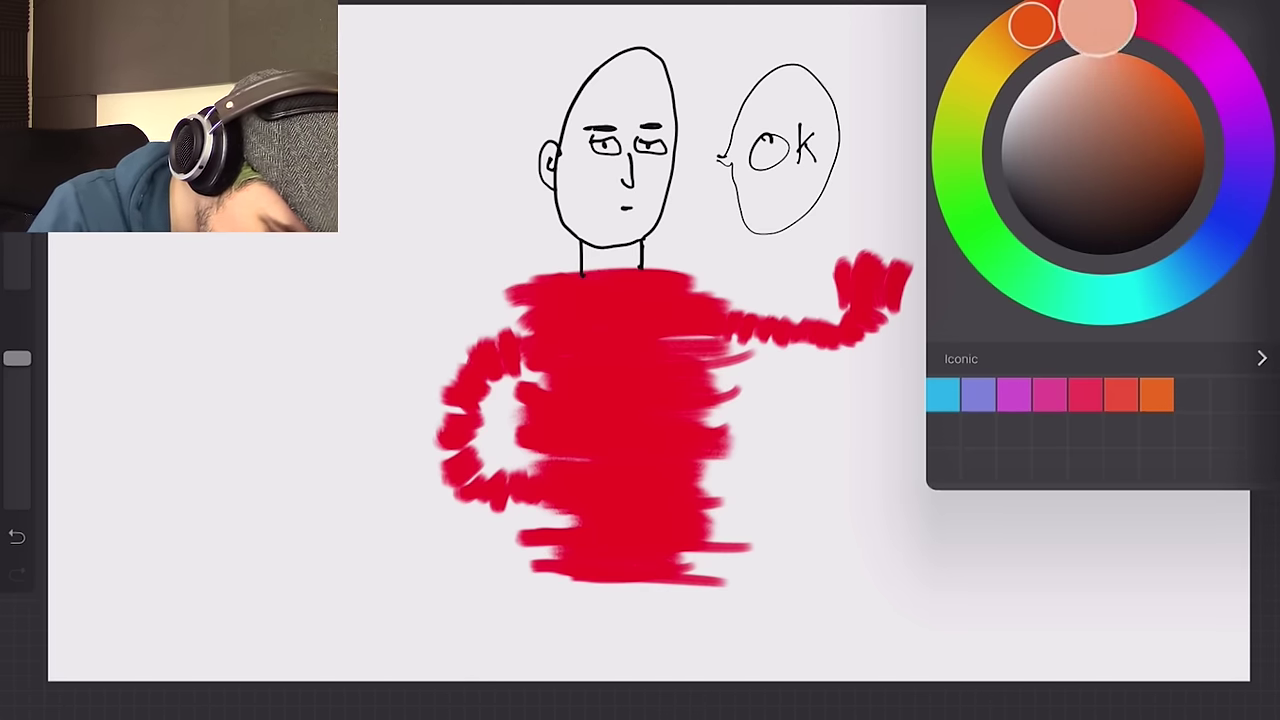
# Select the Flat Marker brush from the Brush Library.
pyautogui.click(1082, 8)
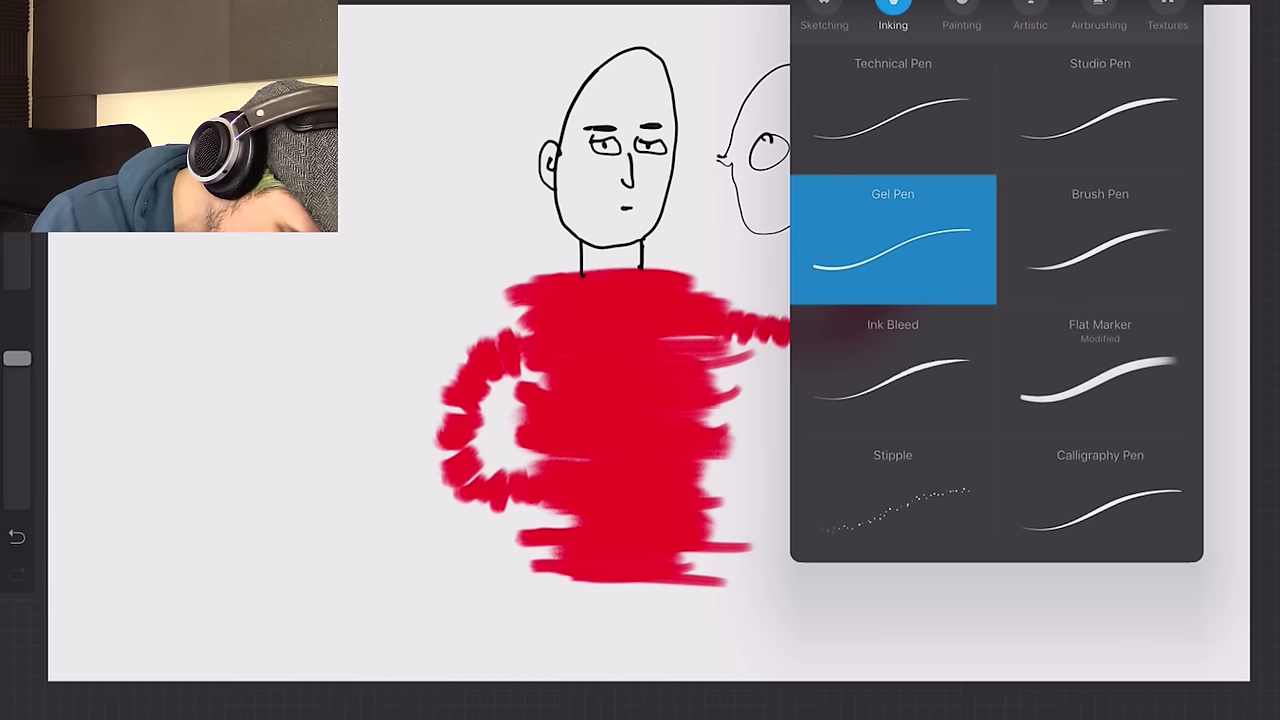
pyautogui.click(1100, 370)
pyautogui.click(1082, 8)
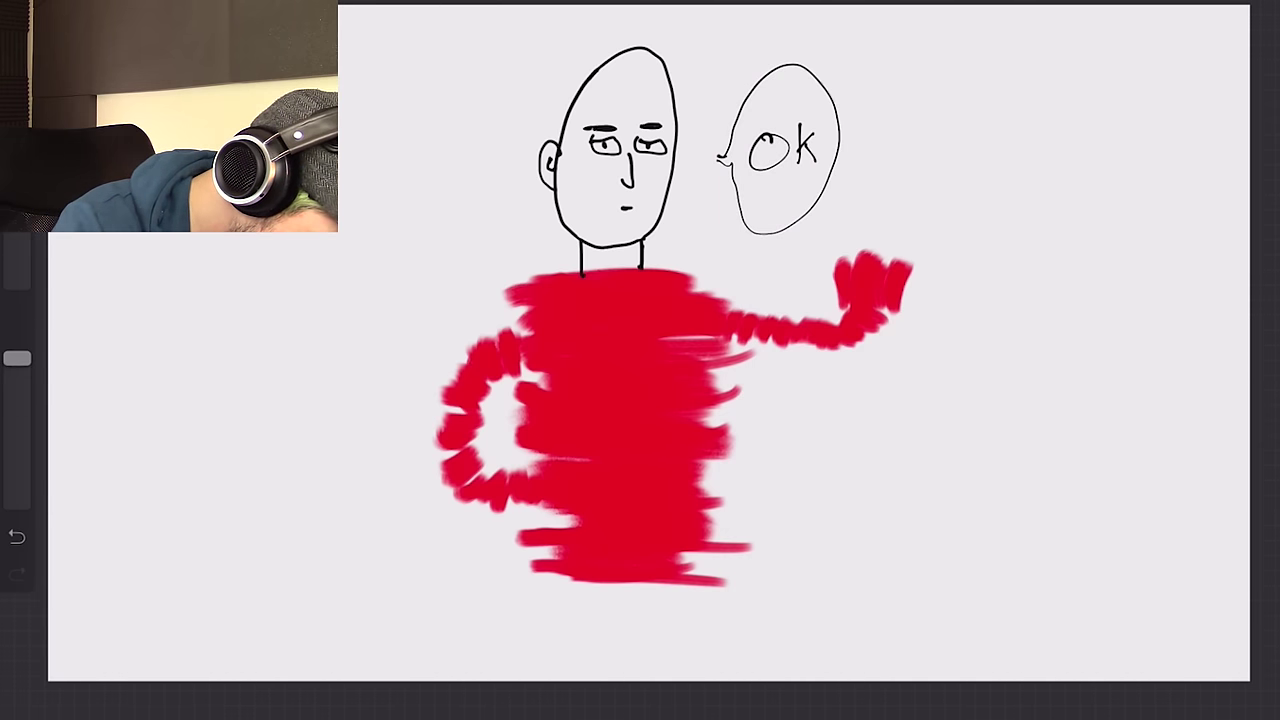
# Undo the stray peach blush stroke on the cheek and pick a darker colour.
pyautogui.hotkey('ctrl', 'z')
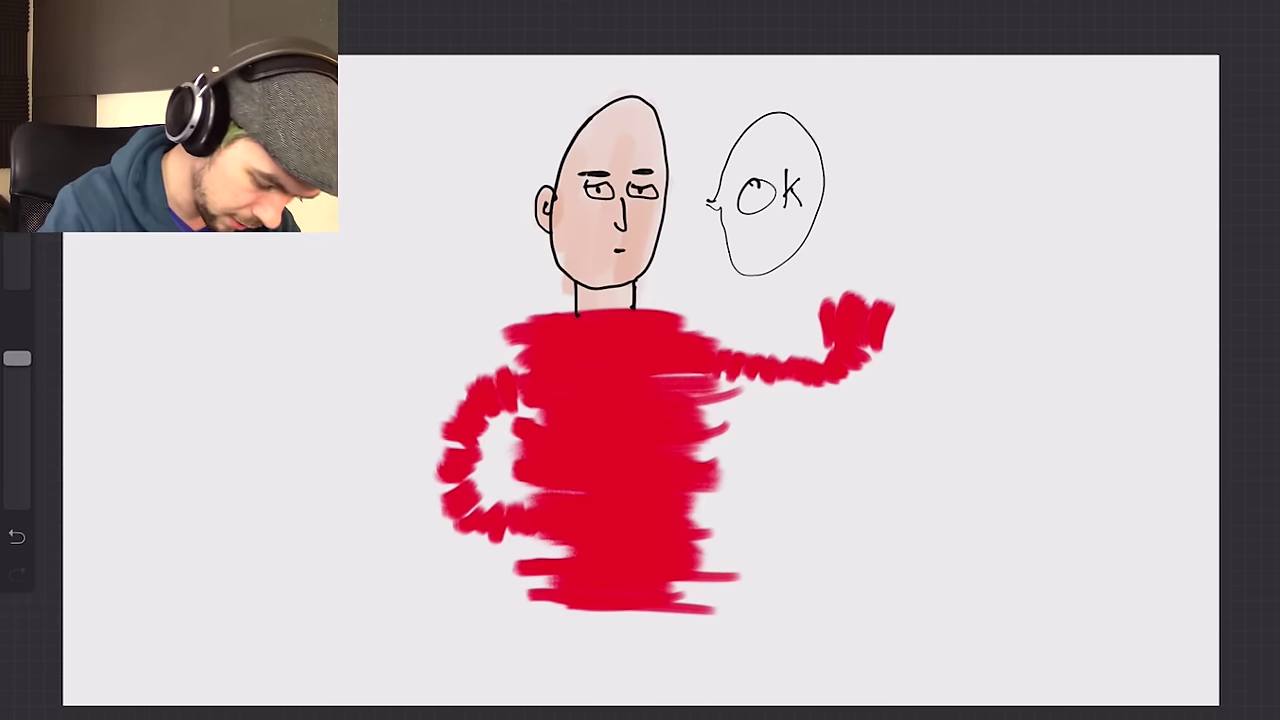
pyautogui.click(1255, 12)
pyautogui.click(1050, 218)
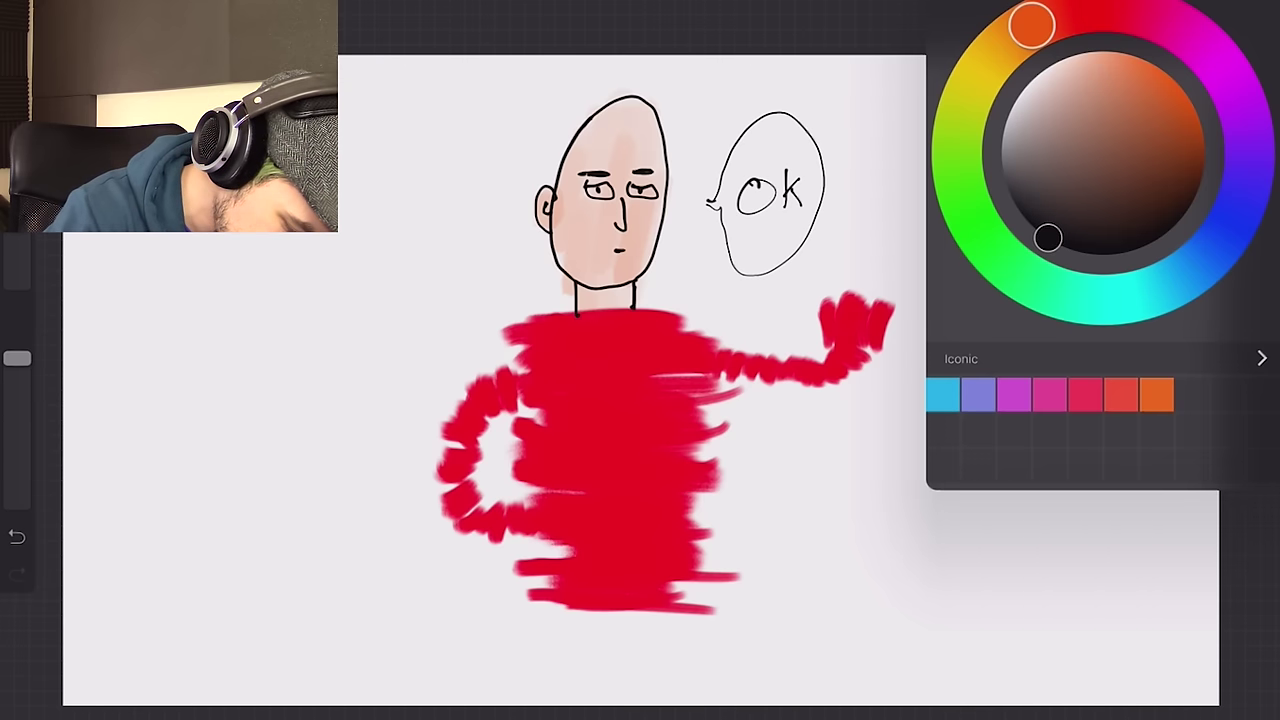
# Switch the brush to Inking > Technical Pen.
pyautogui.click(1255, 12)
pyautogui.click(1050, 50)
pyautogui.click(893, 12)
pyautogui.click(893, 105)
pyautogui.click(1000, 620)
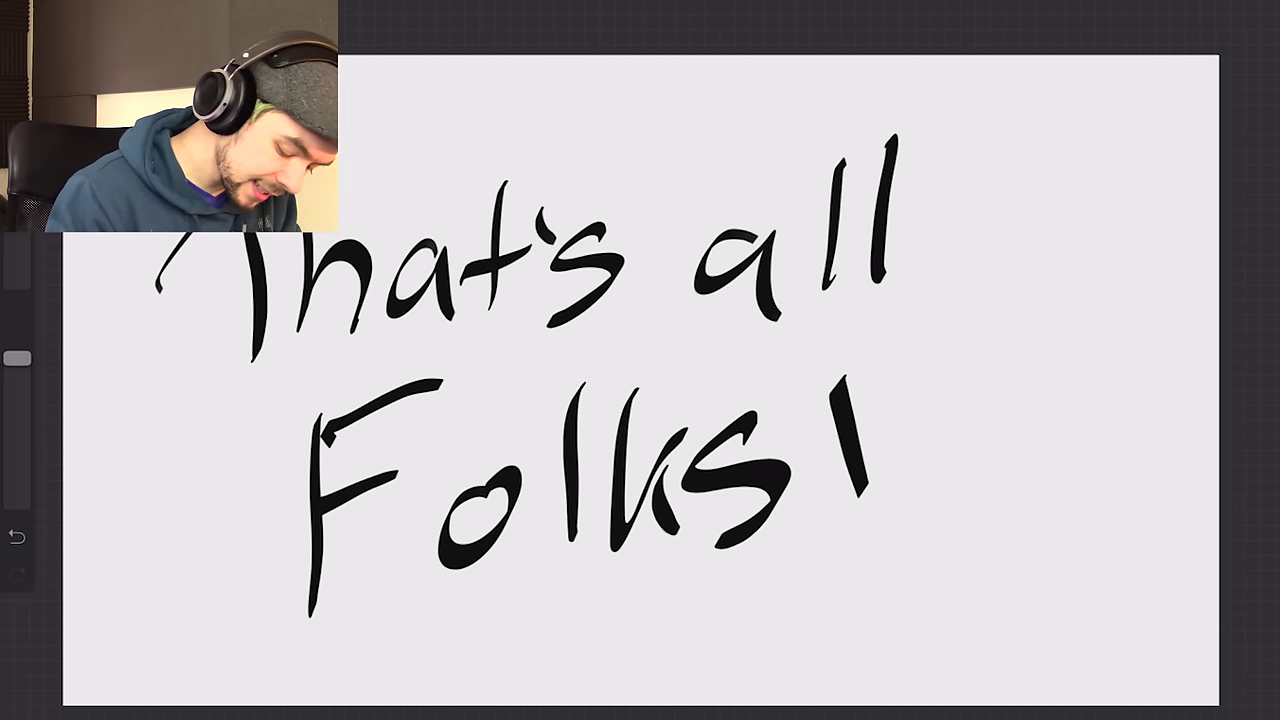
# Add the dot under the second exclamation mark of "That's all Folks!!".
pyautogui.moveTo(927, 516); pyautogui.dragTo(905, 547)
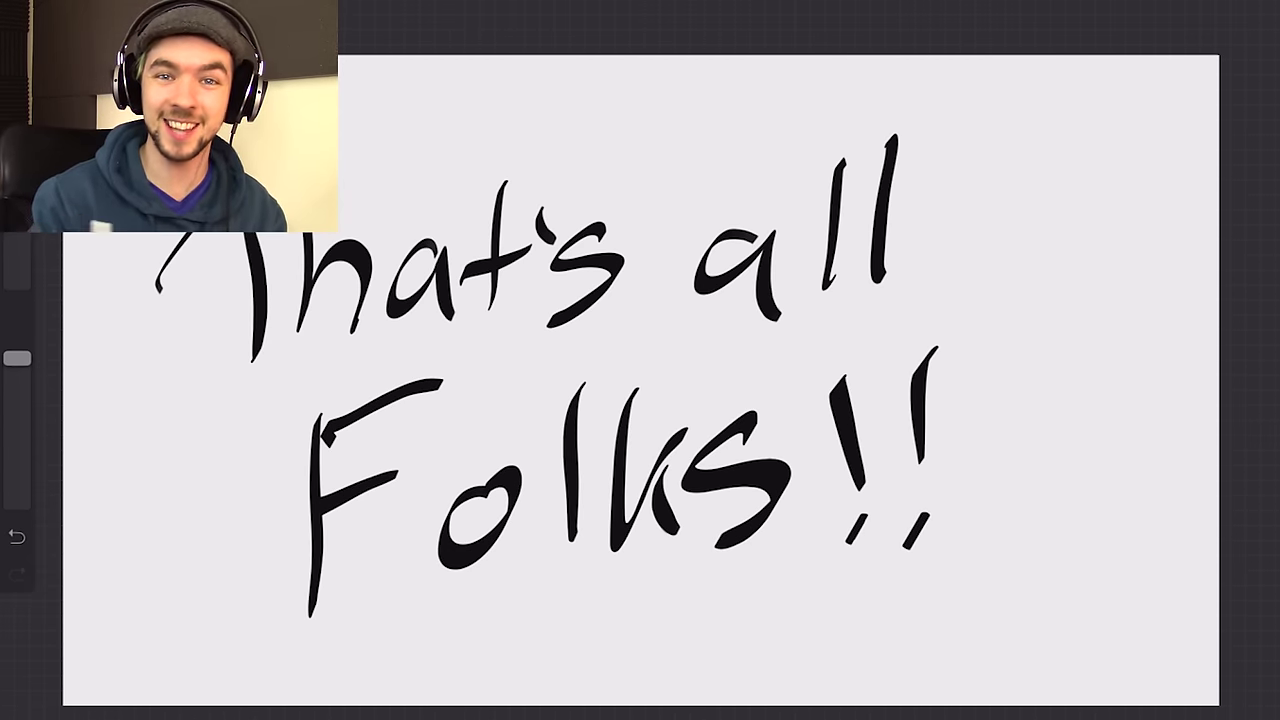